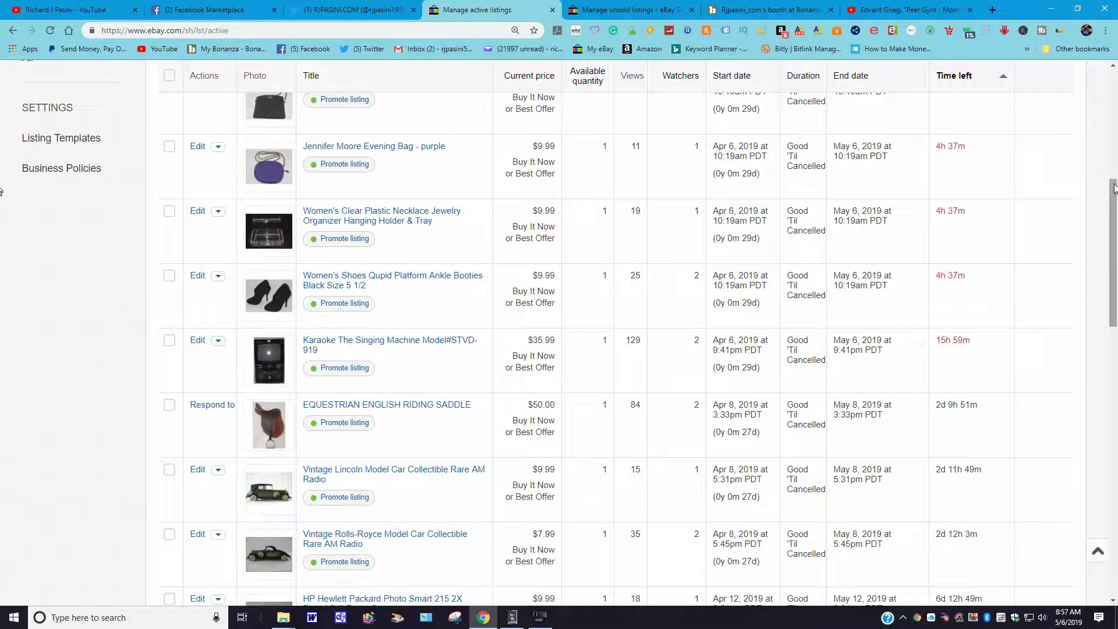
Step: Review the active eBay listings, comparing their prices, views, watchers and time left
scroll(983, 263, up, 1)
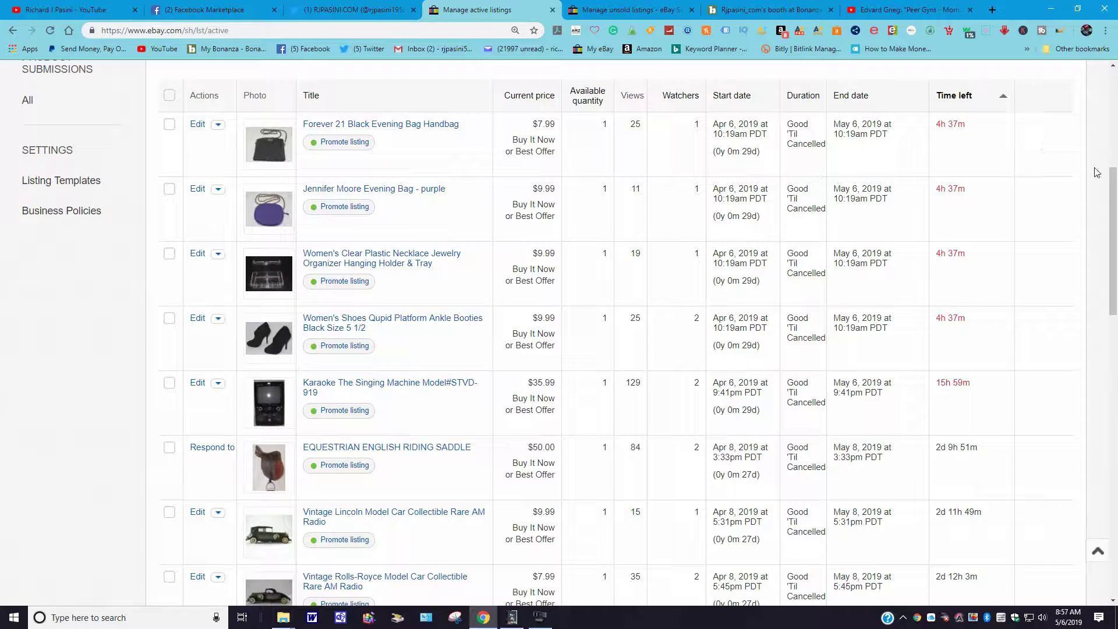
drag(1112, 187, 1112, 191)
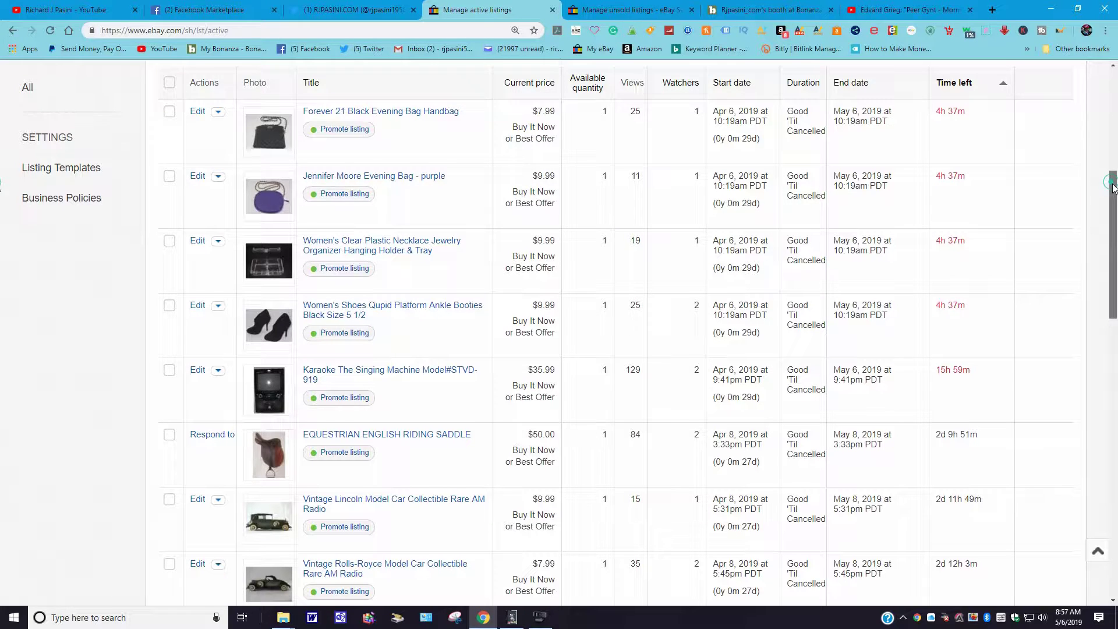
scroll(1113, 198, down, 1)
scroll(3, 215, down, 2)
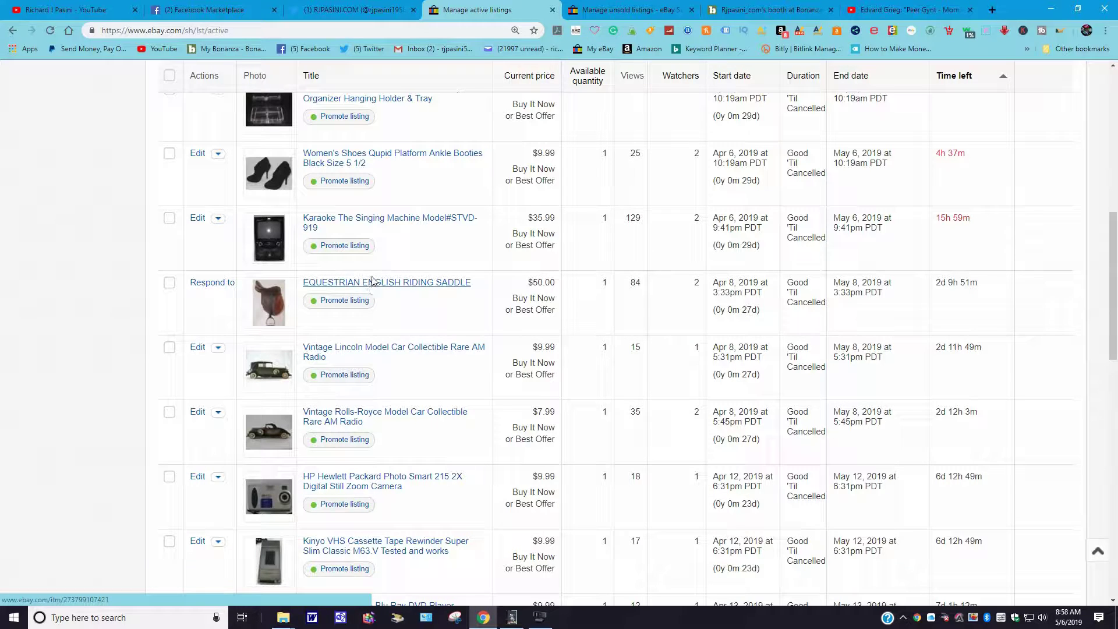
scroll(368, 274, down, 2)
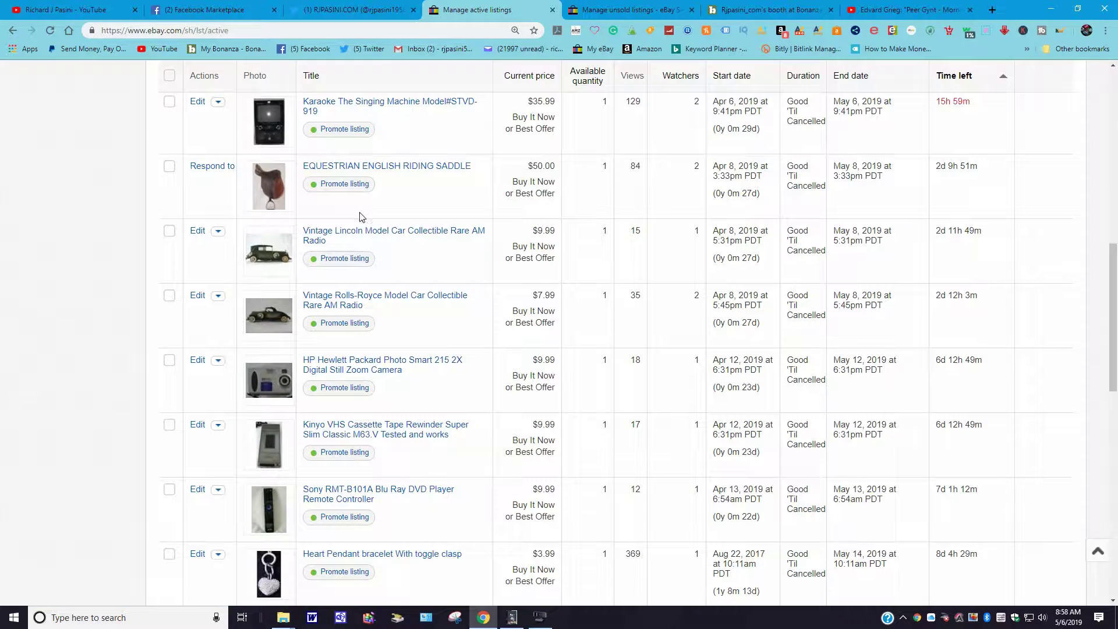
scroll(366, 247, down, 2)
scroll(337, 207, up, 1)
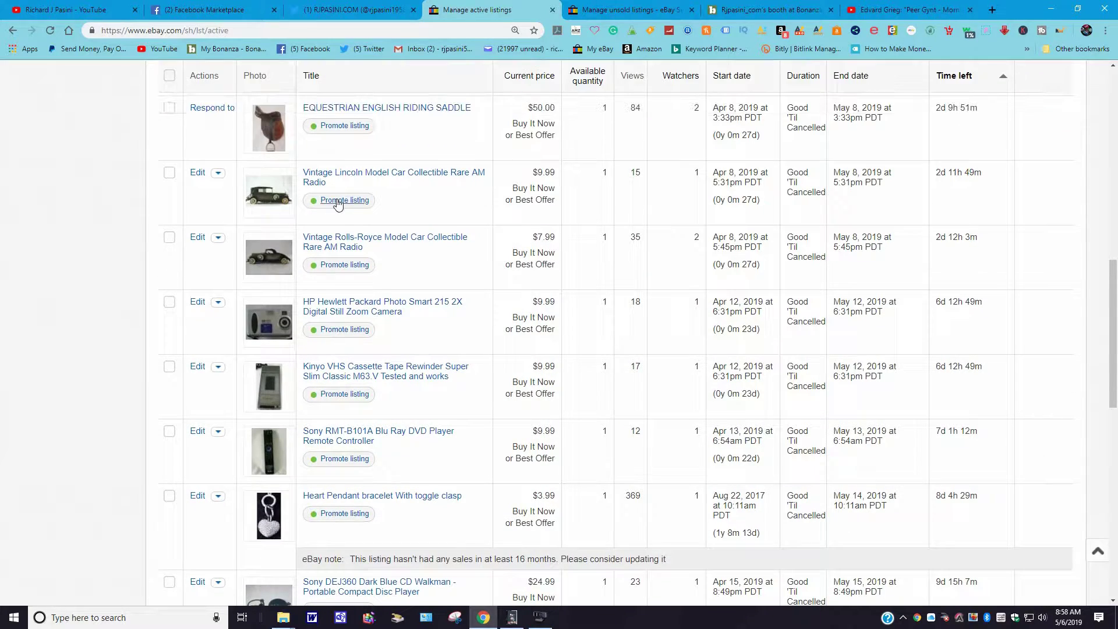
scroll(338, 203, down, 3)
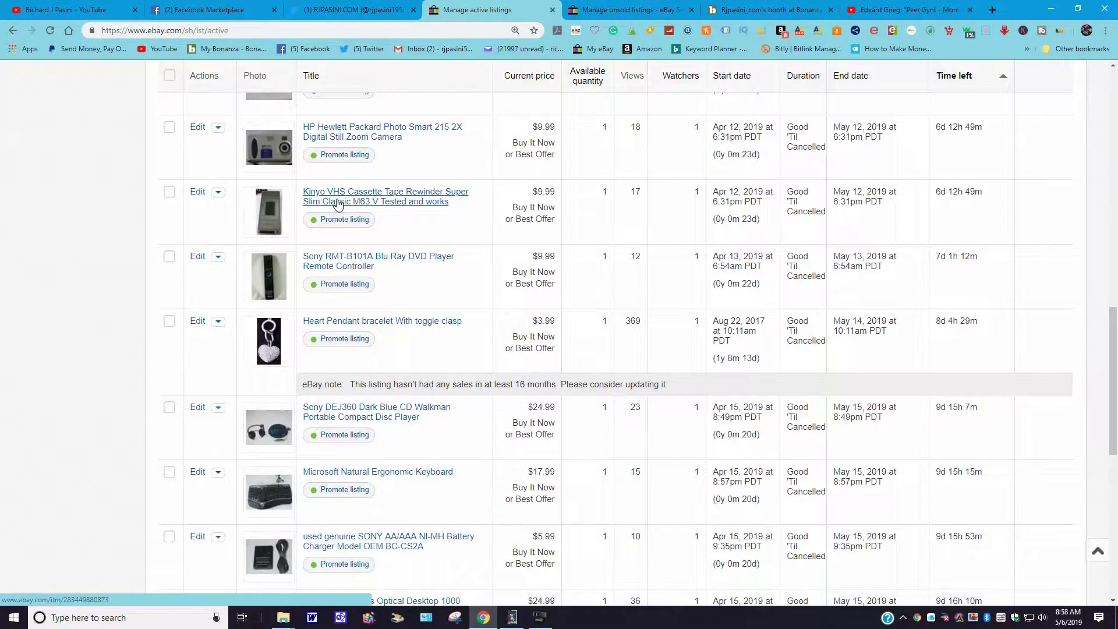
scroll(337, 204, down, 3)
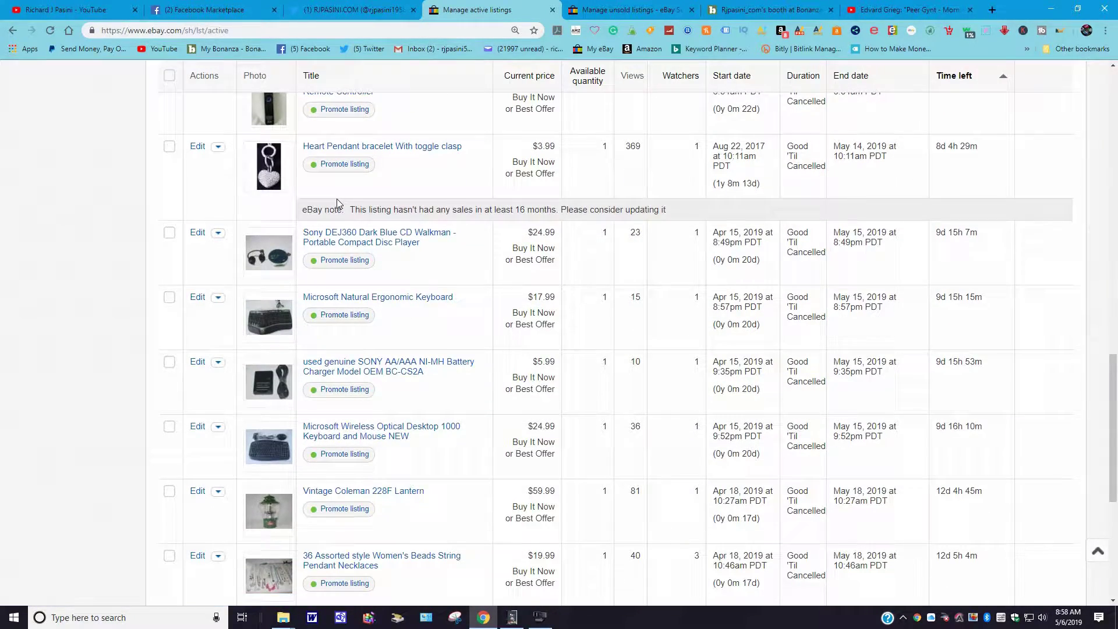
scroll(336, 201, down, 1)
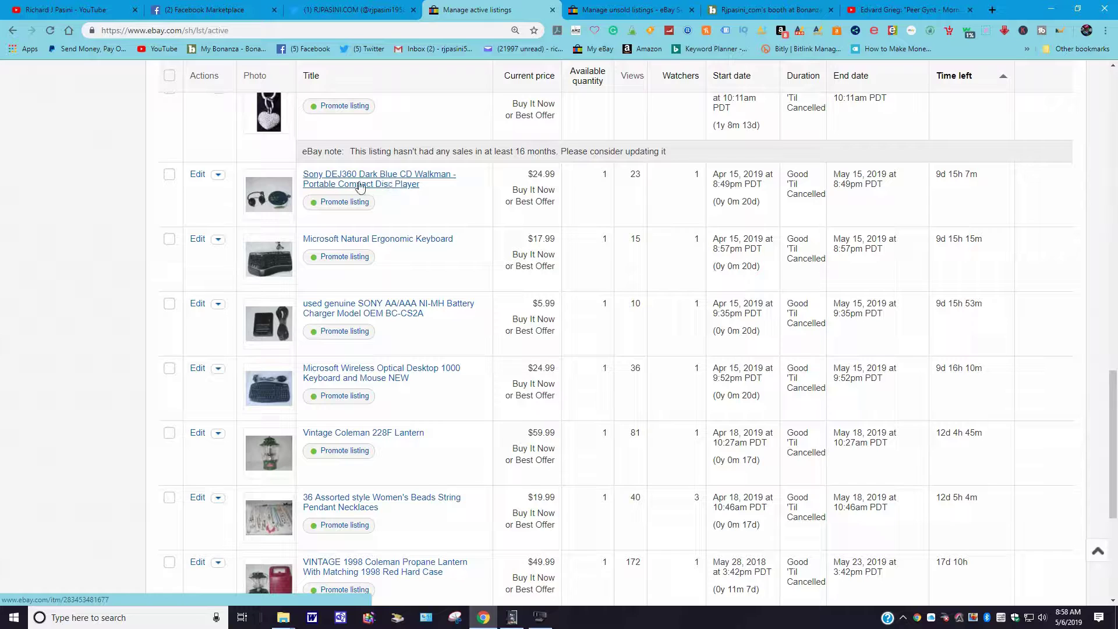
mouse_move(506, 183)
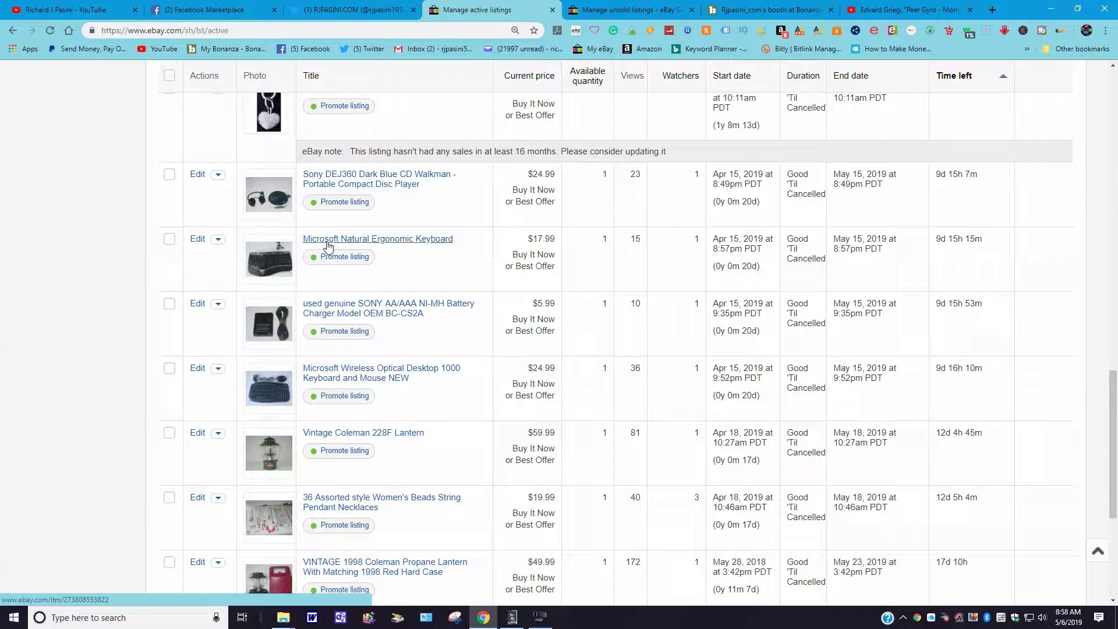
scroll(130, 412, down, 3)
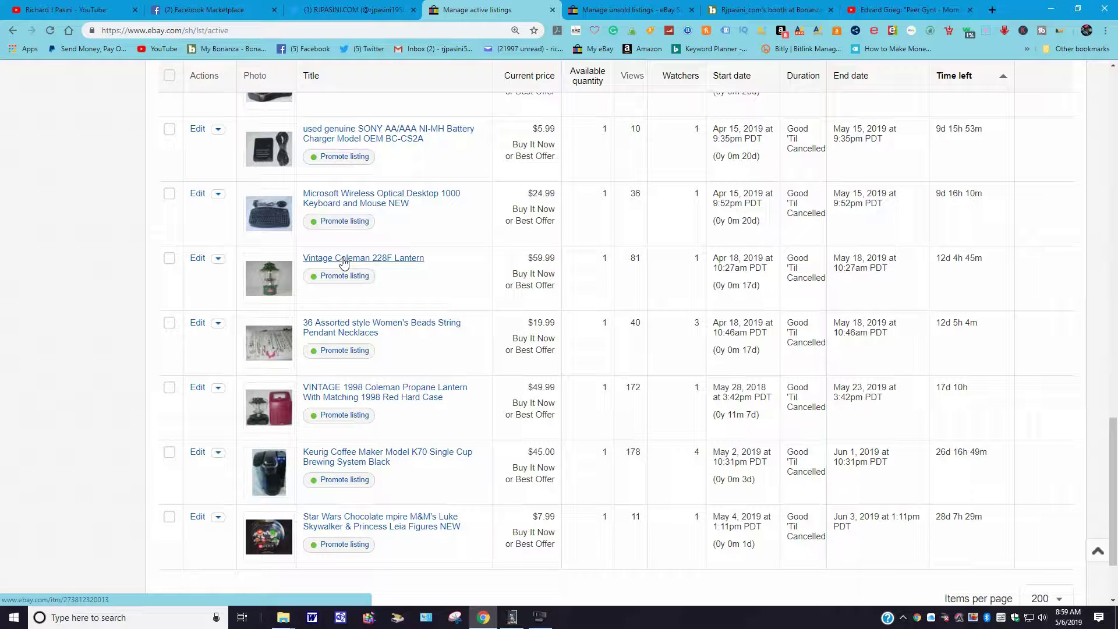
scroll(334, 260, up, 3)
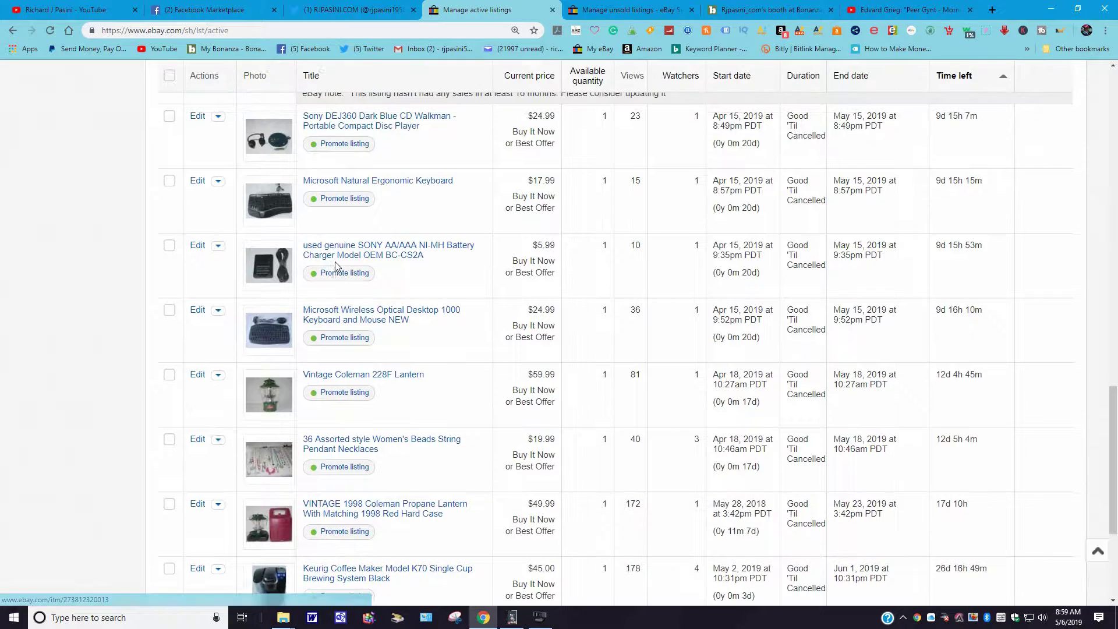
scroll(334, 261, up, 6)
scroll(336, 265, down, 10)
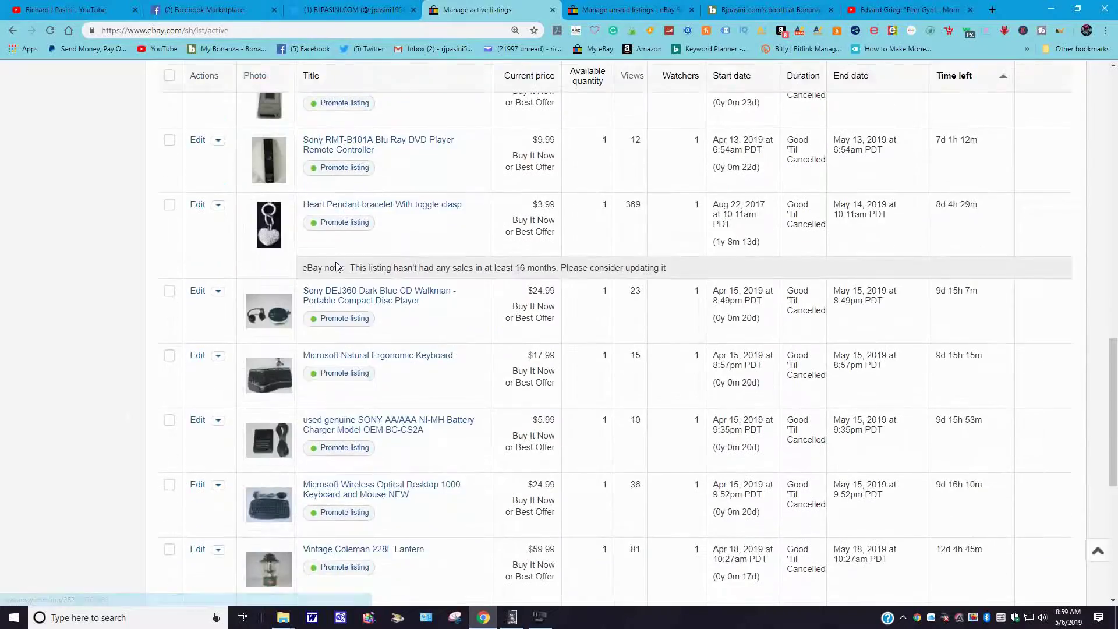
scroll(335, 265, down, 2)
scroll(335, 264, up, 14)
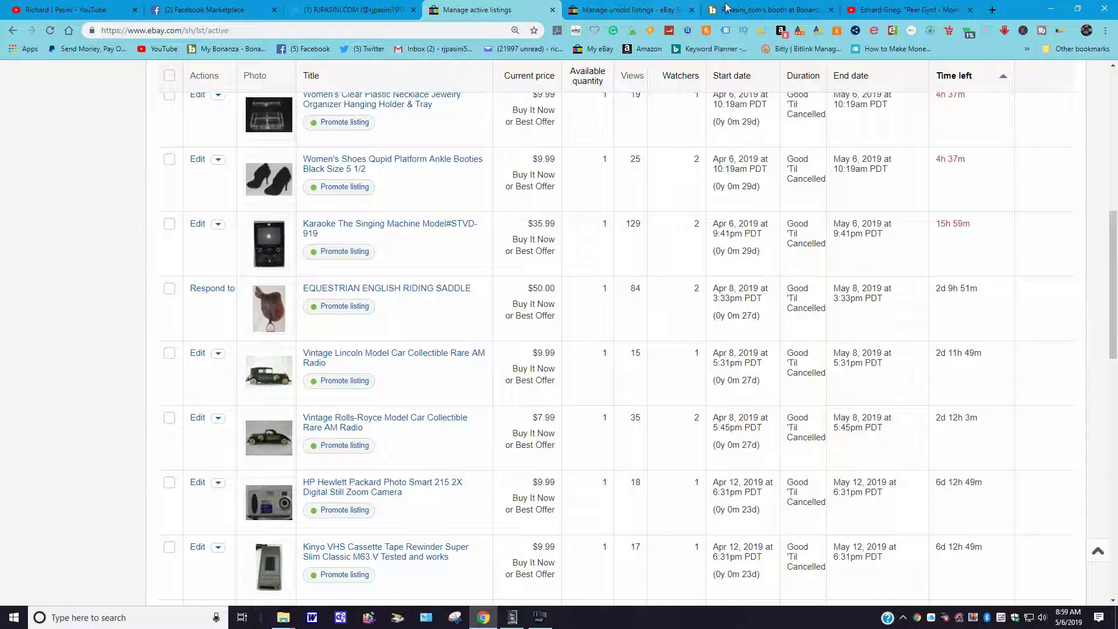
Step: Switch to the seller's Bonanza booth and look over its products and prices
click(768, 11)
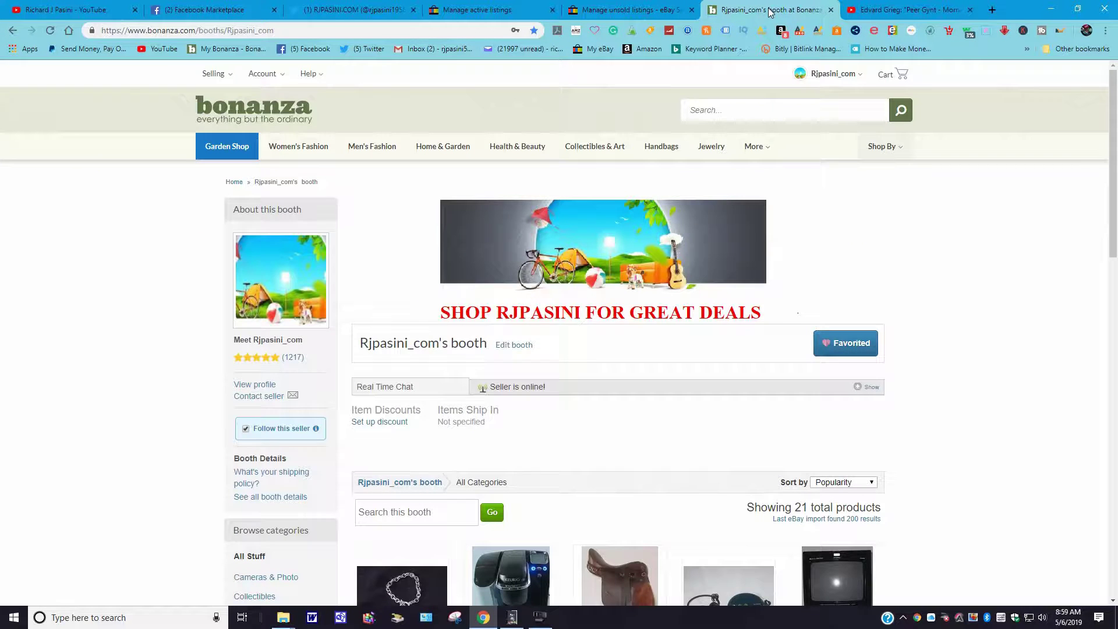
drag(1113, 170, 1114, 269)
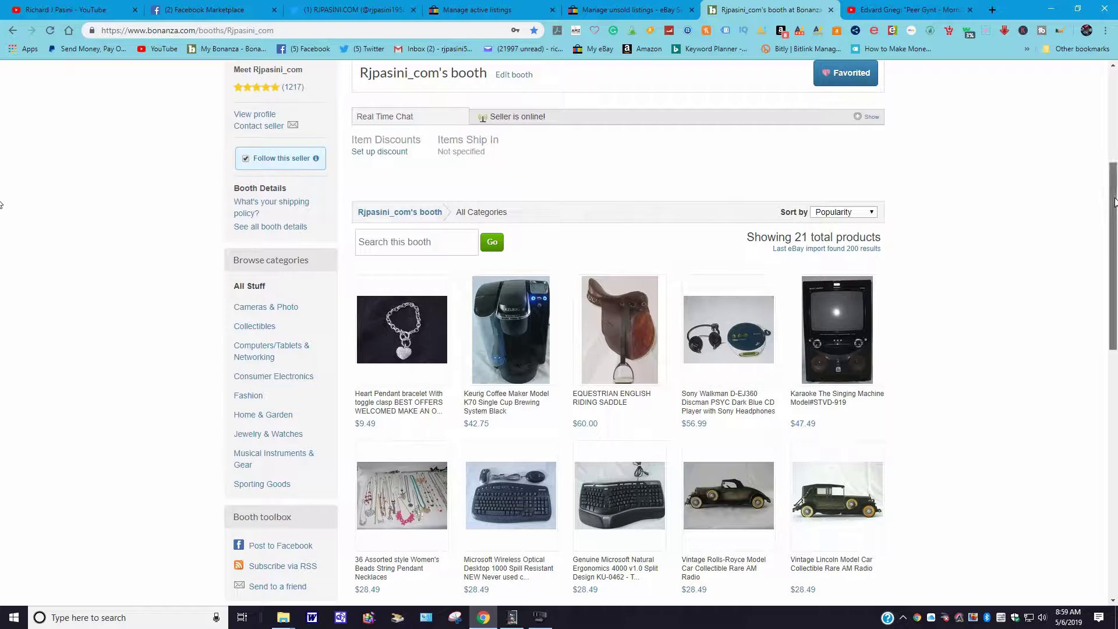
drag(1113, 212, 1115, 176)
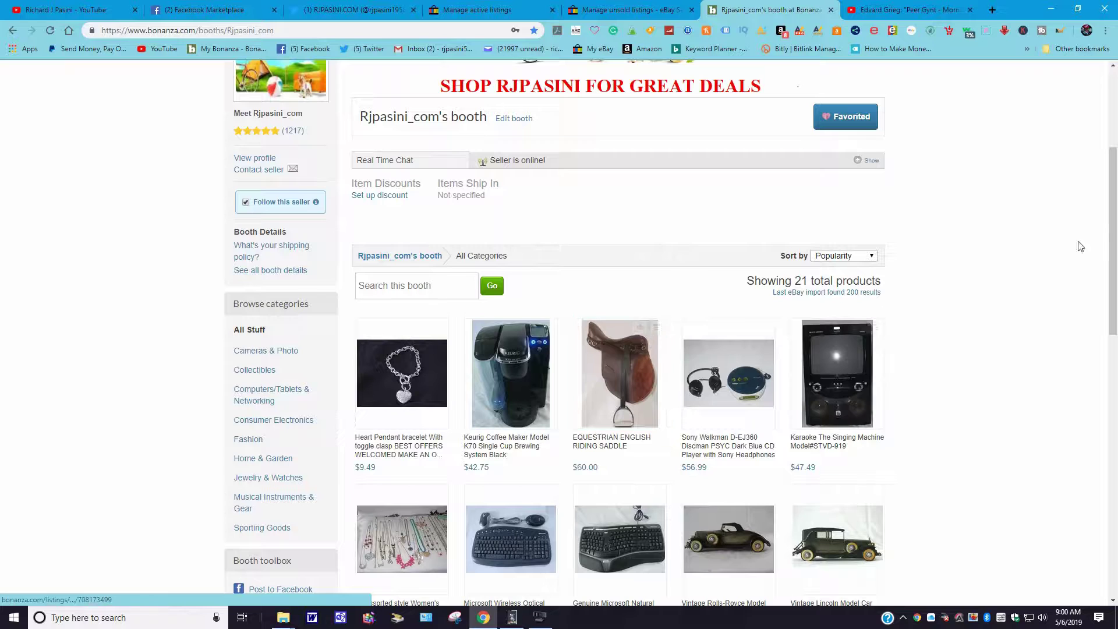
drag(1112, 186, 1112, 152)
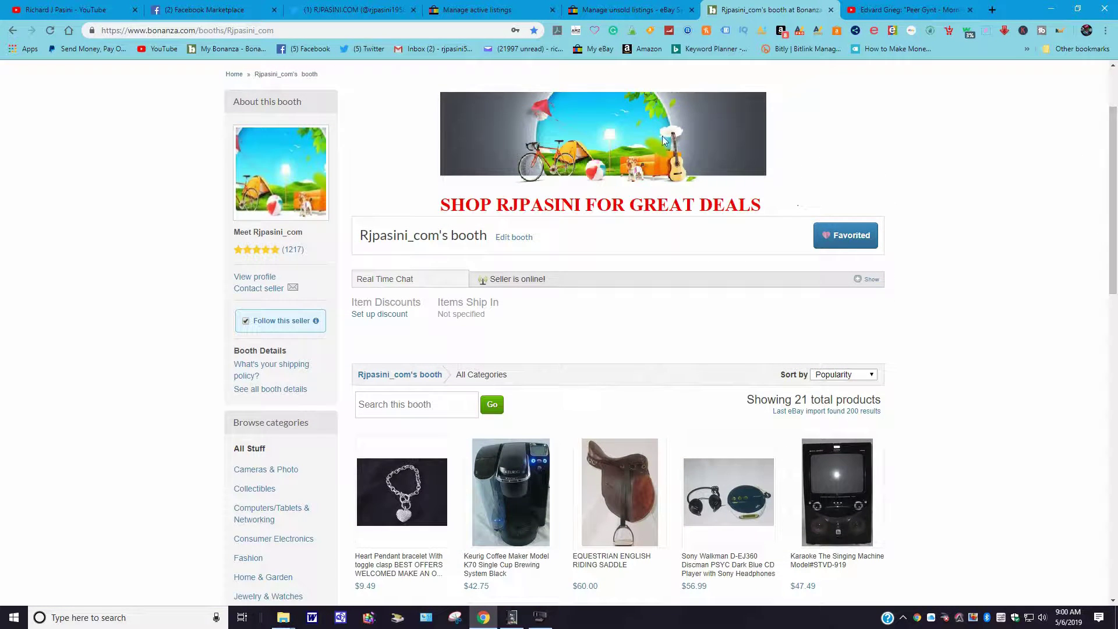
scroll(311, 154, up, 1)
scroll(311, 154, up, 1)
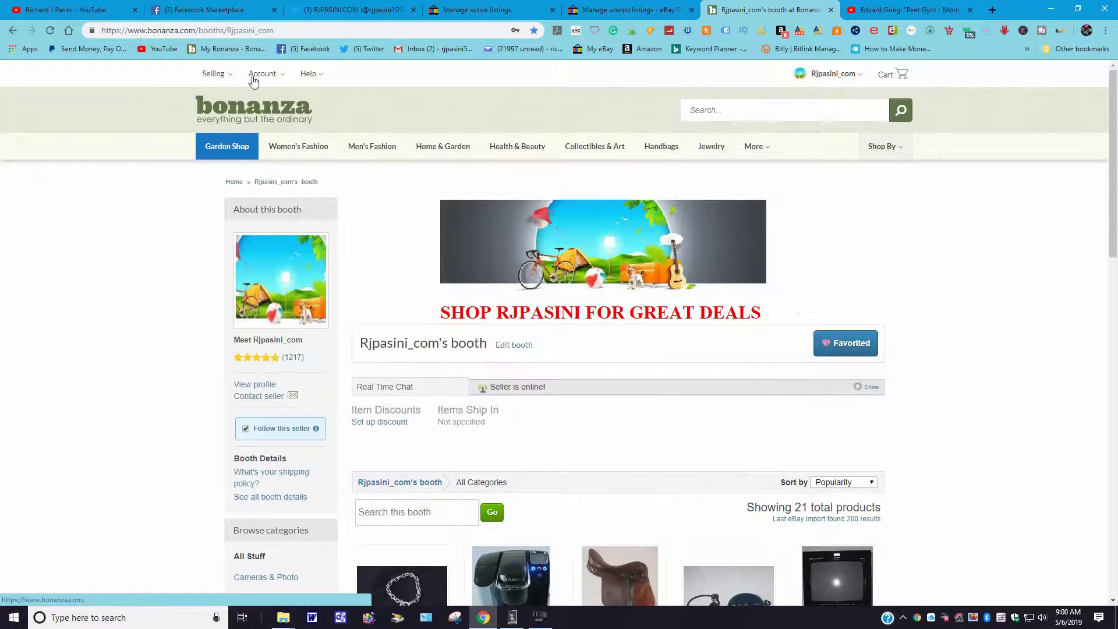
Step: Open the booth's items for editing and delete the EQUESTRIAN ENGLISH RIDING SADDLE listing
mouse_move(213, 73)
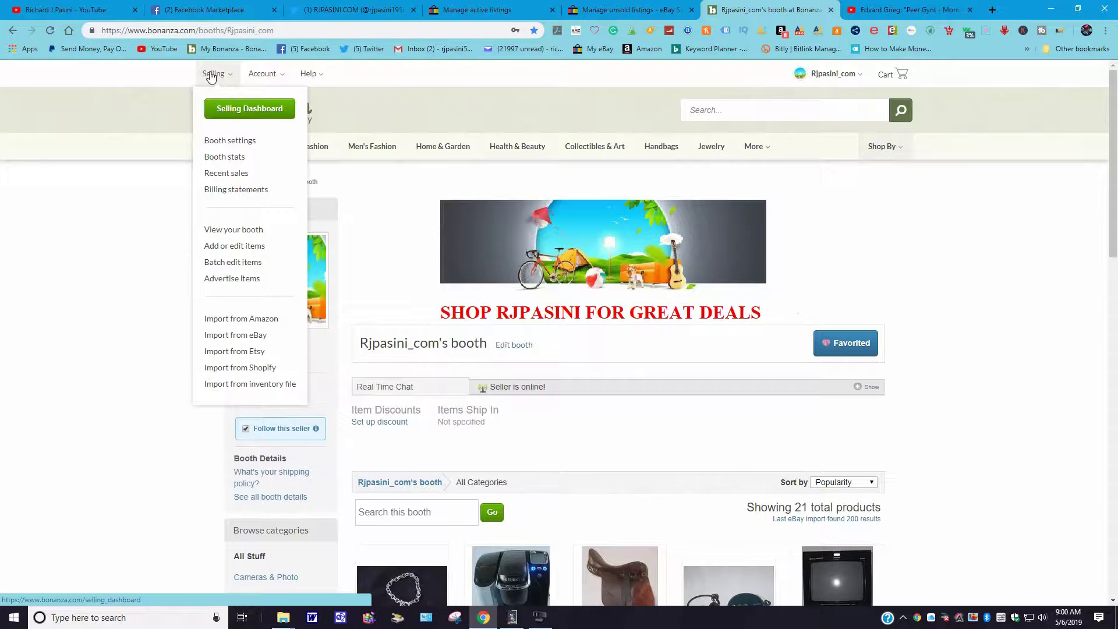
click(231, 249)
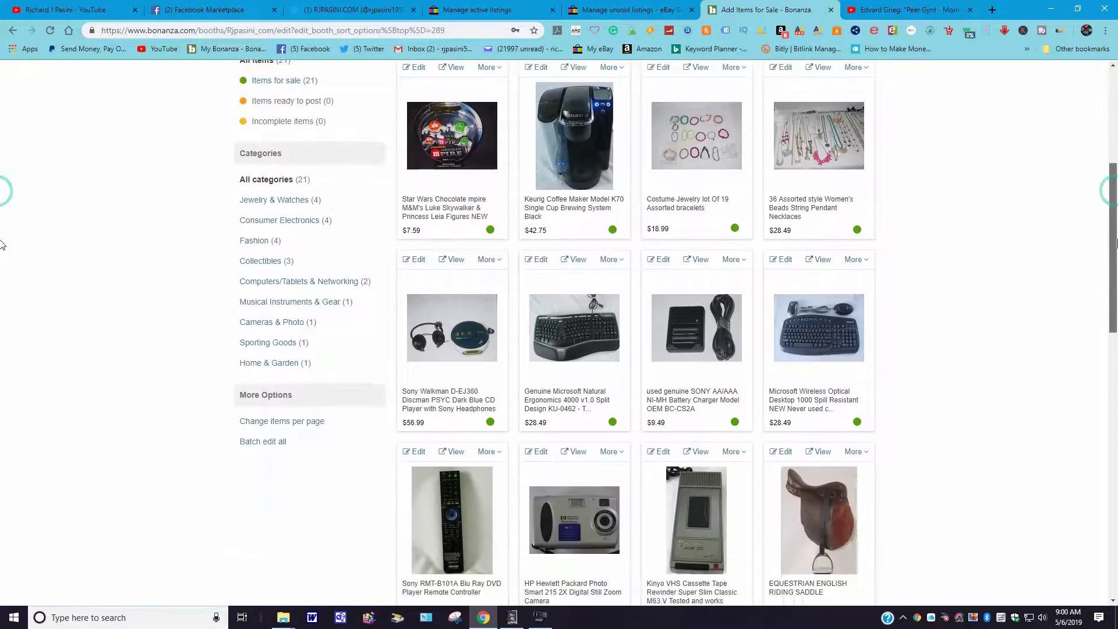
scroll(1, 244, down, 4)
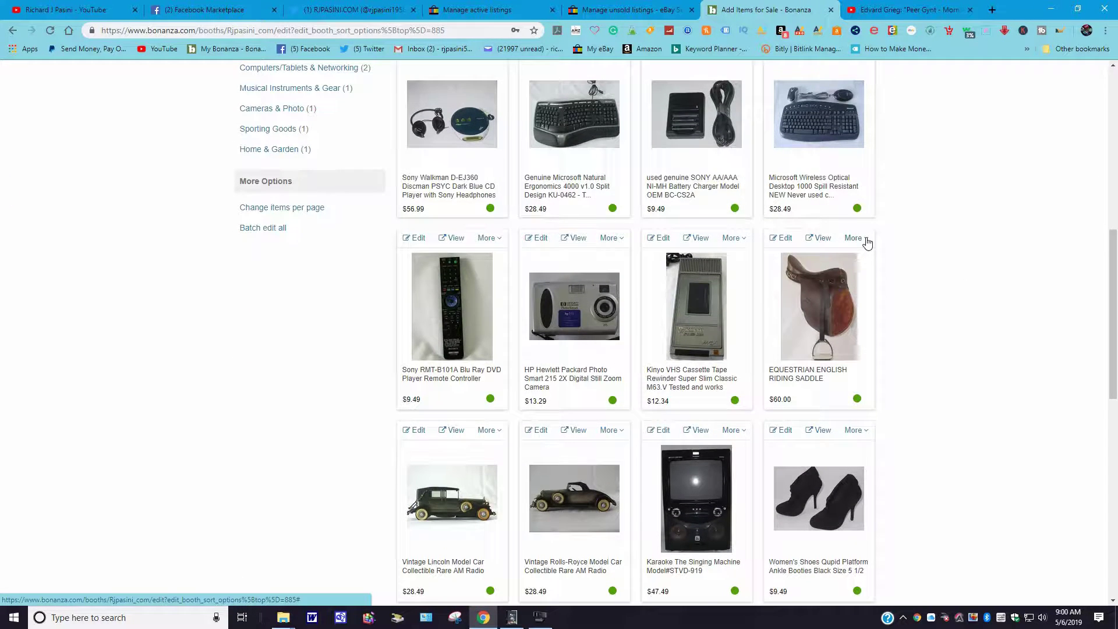
click(867, 242)
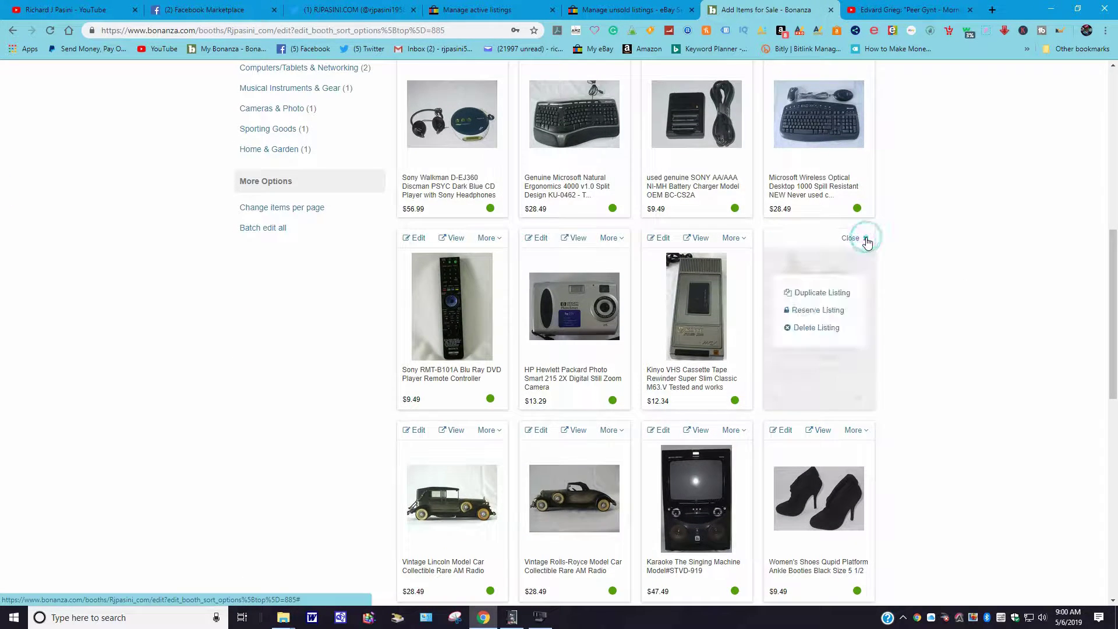
click(822, 329)
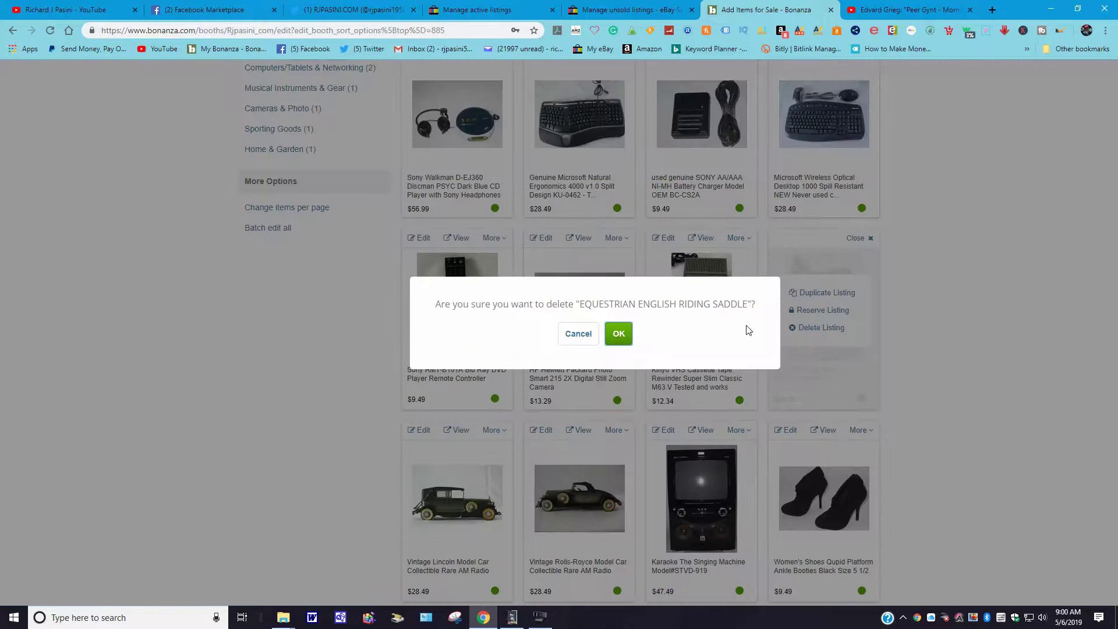
click(617, 336)
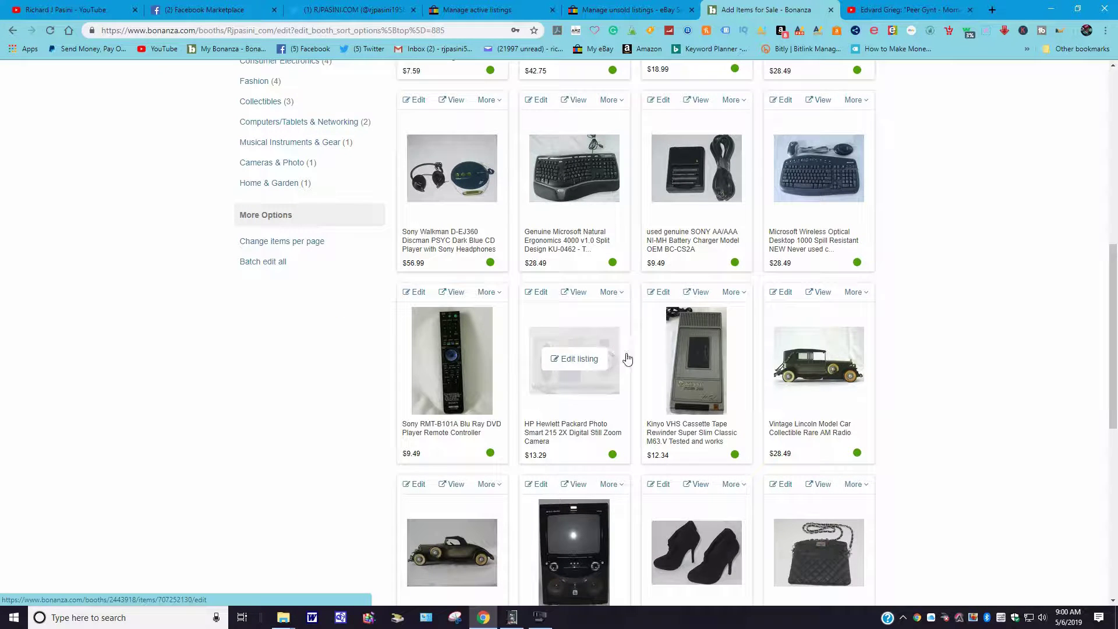
Step: Update the Bonanza booth to publish the item changes, and close the booth page
scroll(2, 266, up, 7)
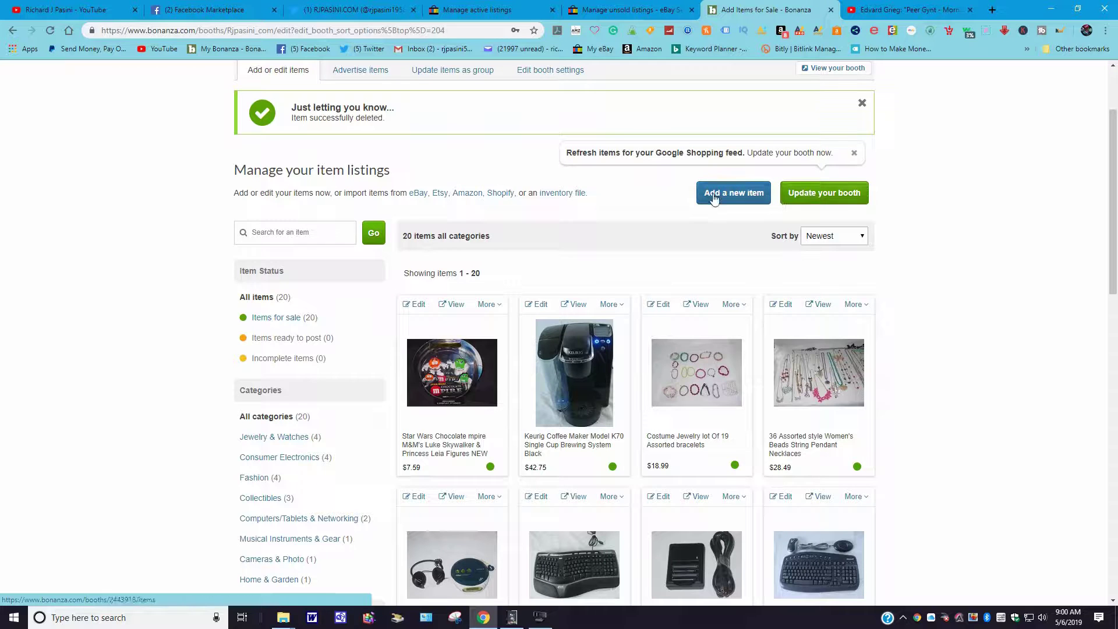
click(811, 196)
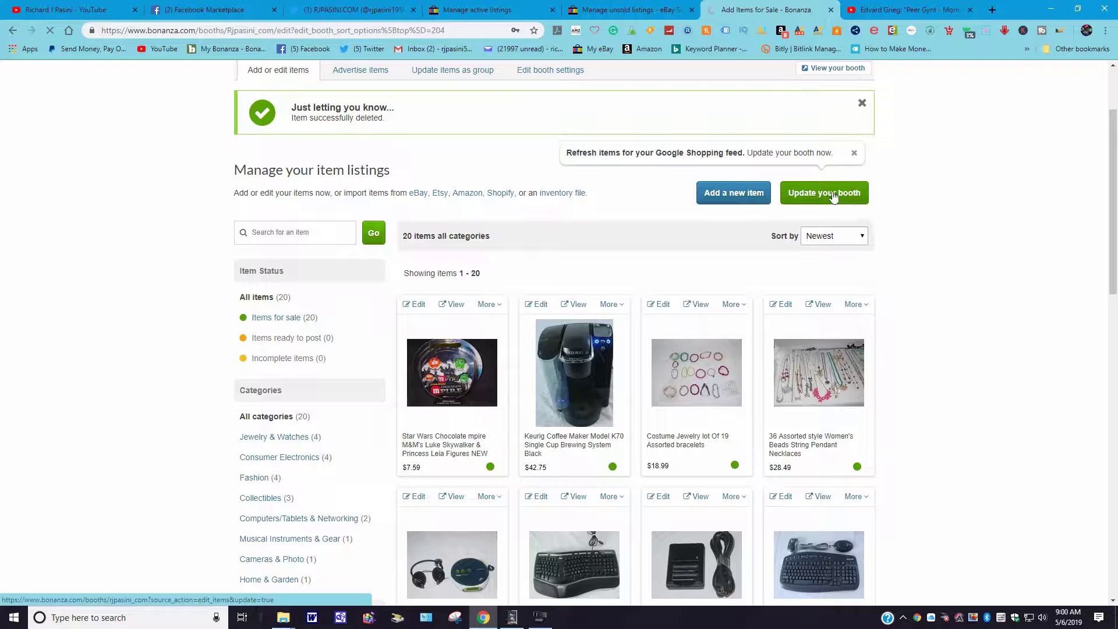
click(823, 195)
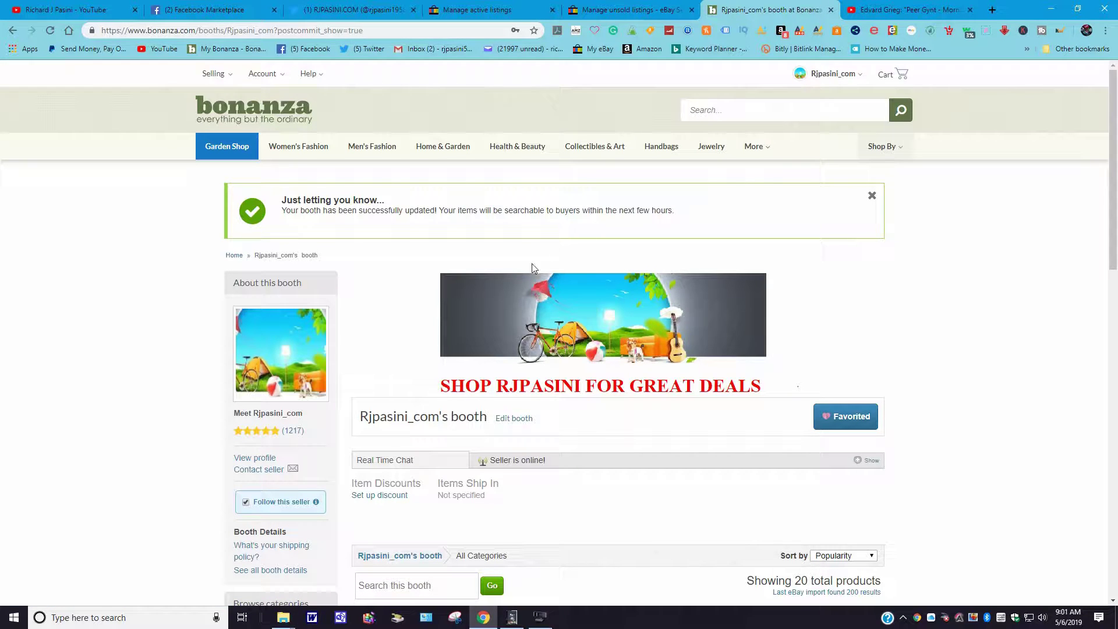
click(831, 10)
Step: Return to eBay's active listings and look through the items further down the list
click(619, 10)
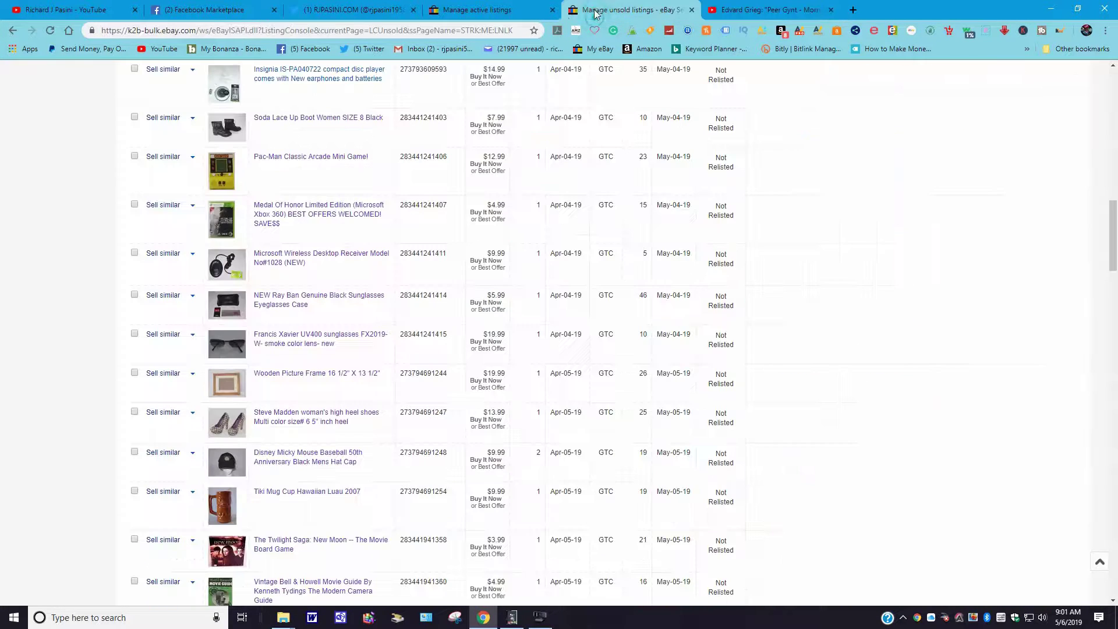
click(492, 13)
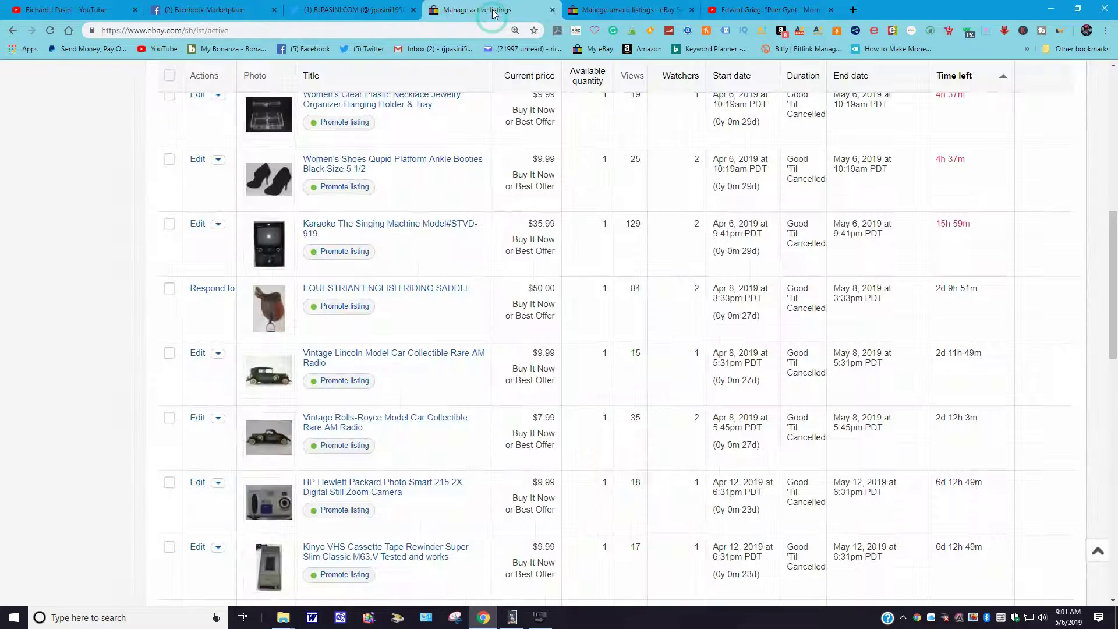
scroll(470, 151, down, 7)
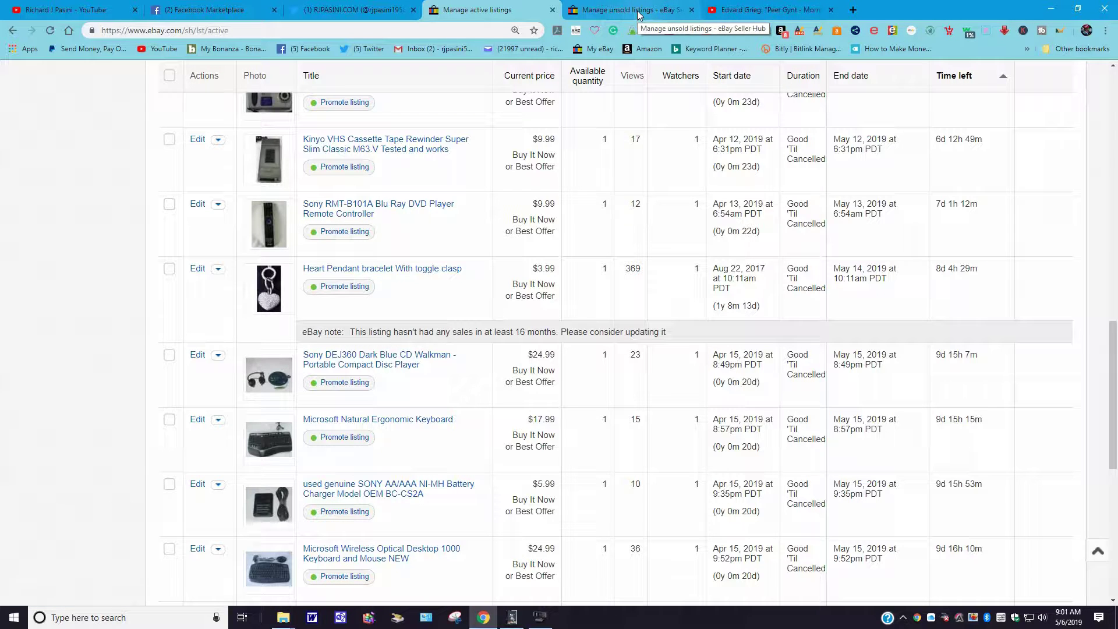
Step: Close the YouTube music page and look through the unsold eBay listings from the start of the list
click(830, 9)
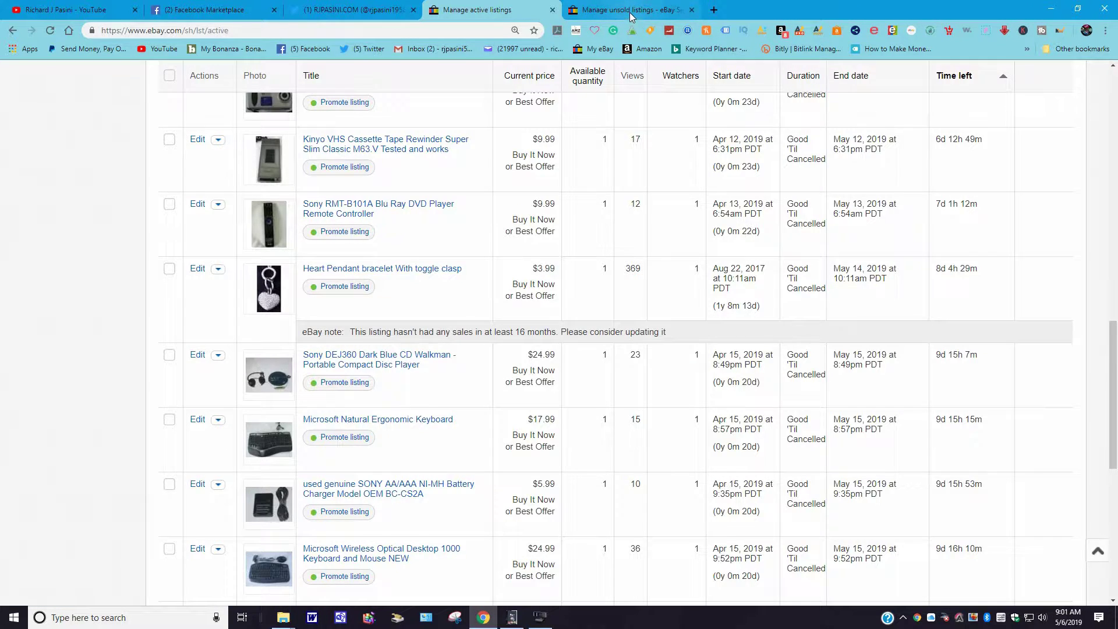
click(630, 16)
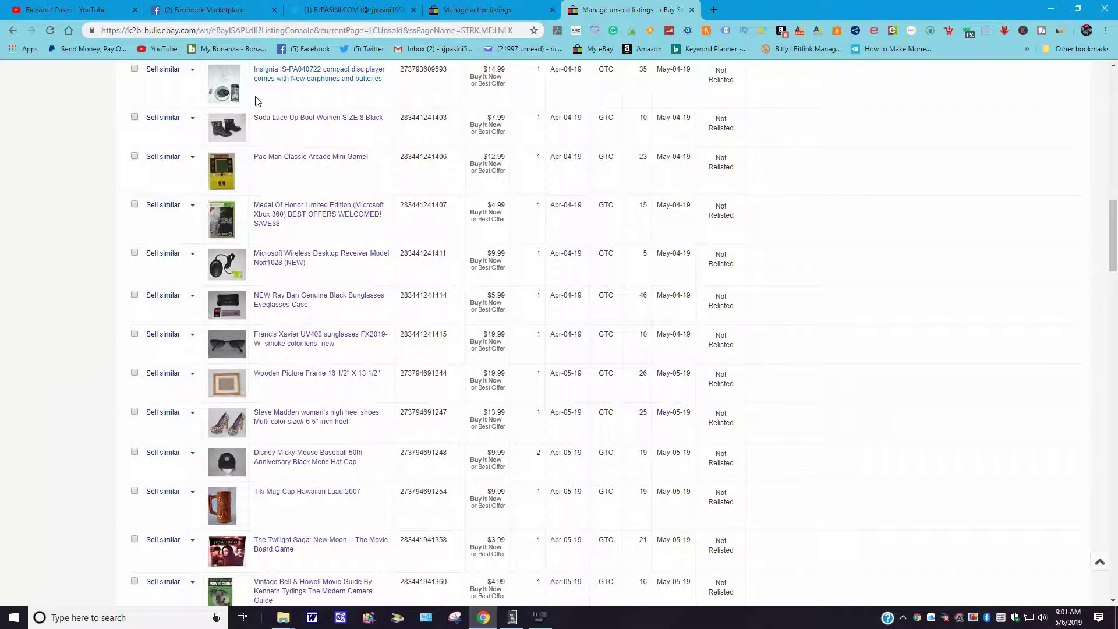
scroll(306, 127, up, 7)
scroll(305, 127, up, 9)
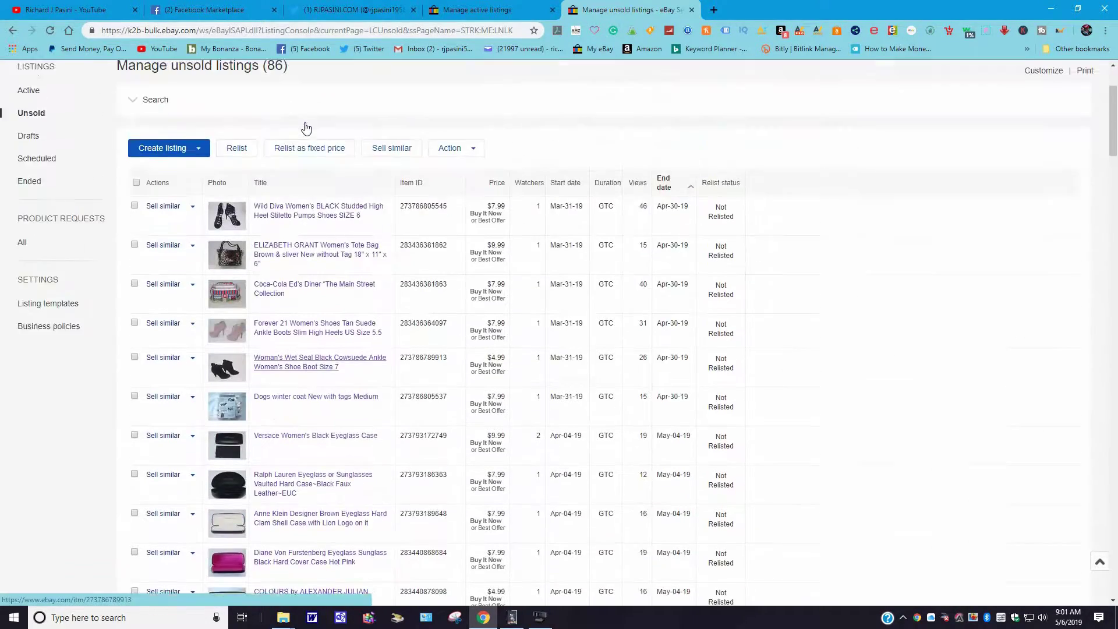
scroll(185, 133, down, 9)
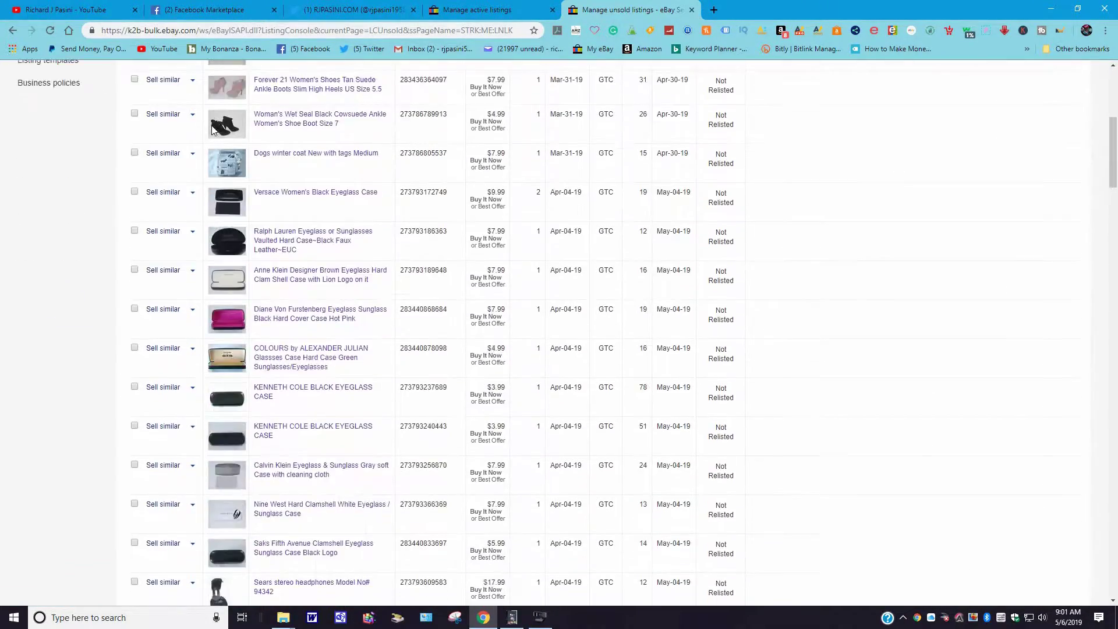
scroll(212, 129, down, 5)
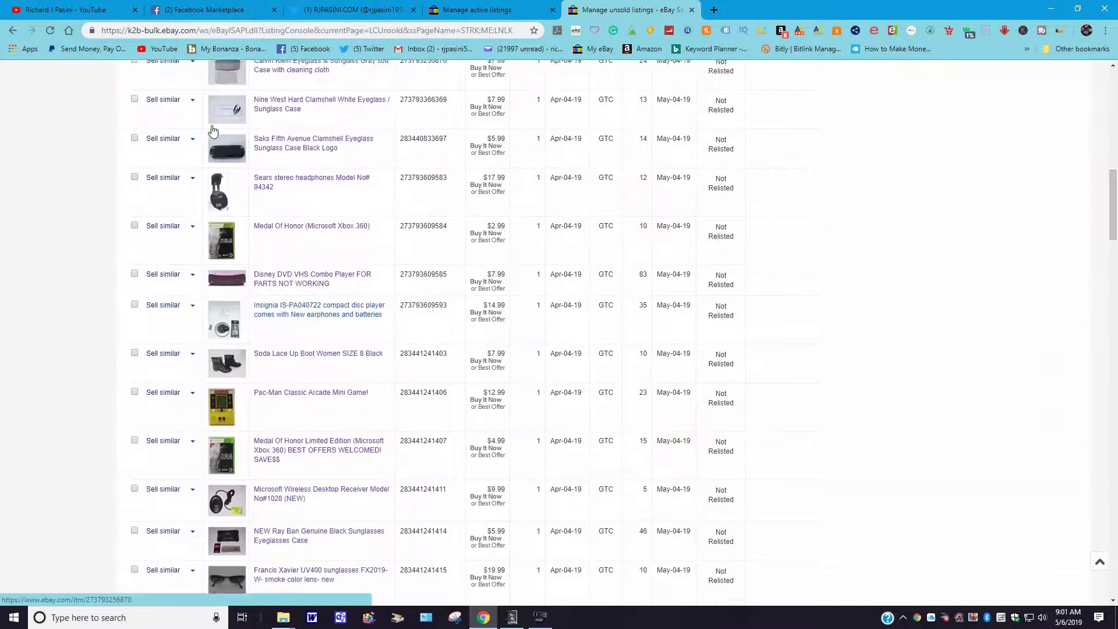
Step: Look over the unsold listings around the Insignia CD player, and browse the active listings around the Heart Pendant bracelet
scroll(212, 131, down, 1)
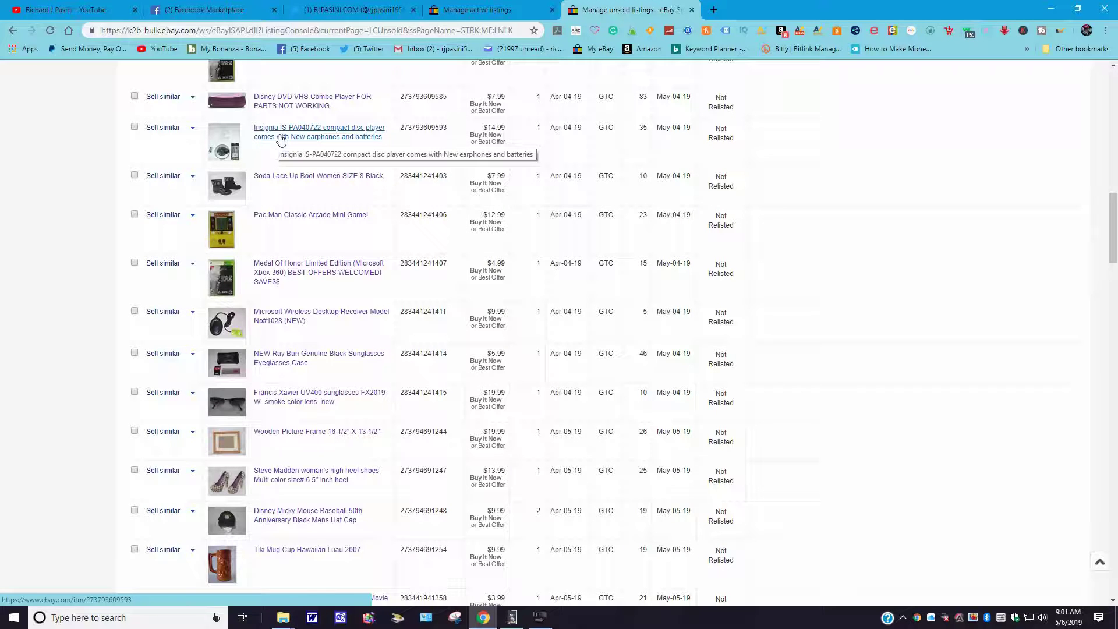
scroll(285, 140, up, 1)
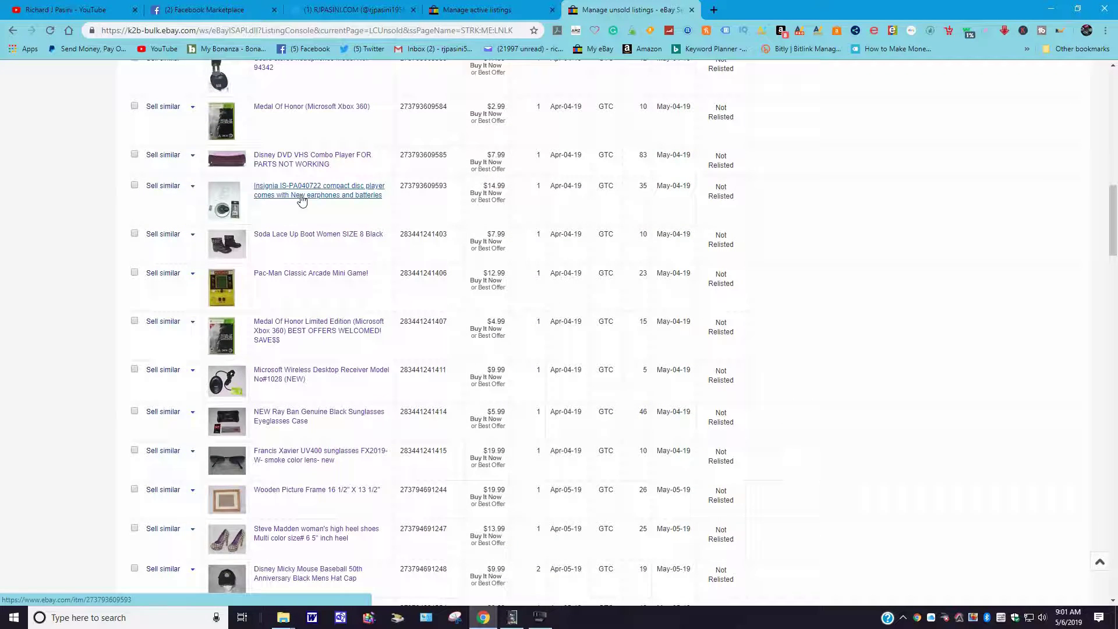
click(499, 18)
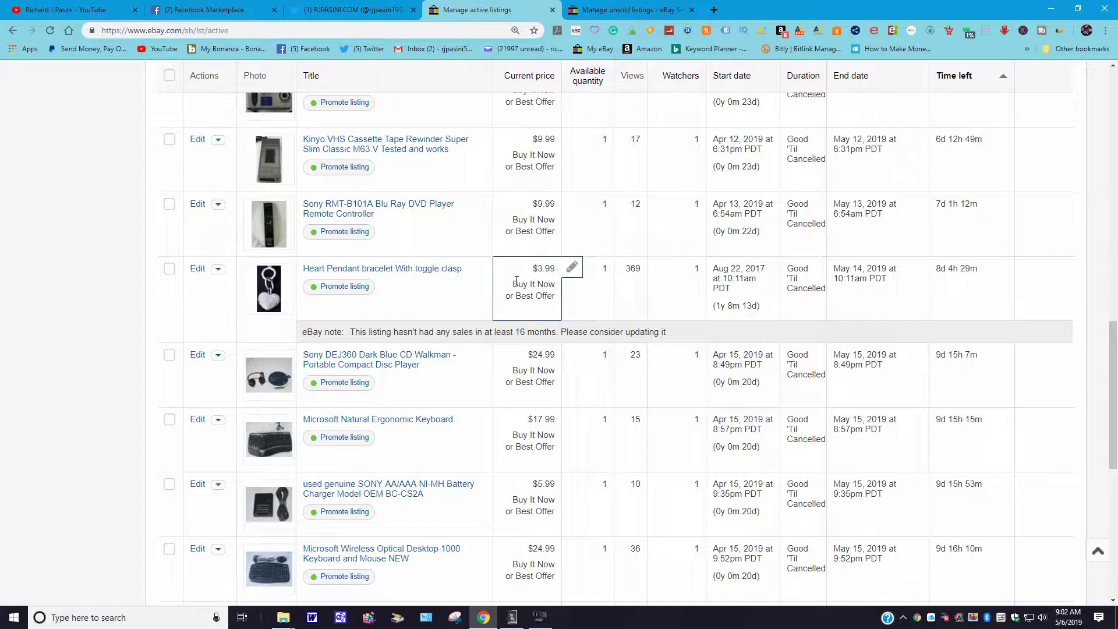
scroll(506, 284, down, 6)
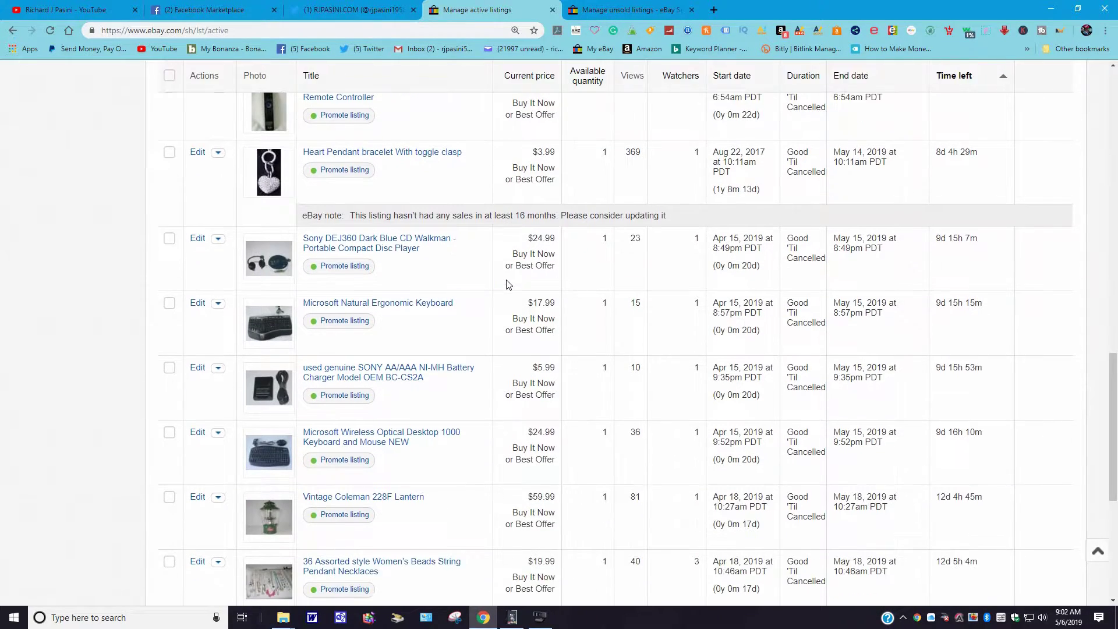
scroll(507, 284, down, 1)
scroll(506, 284, up, 5)
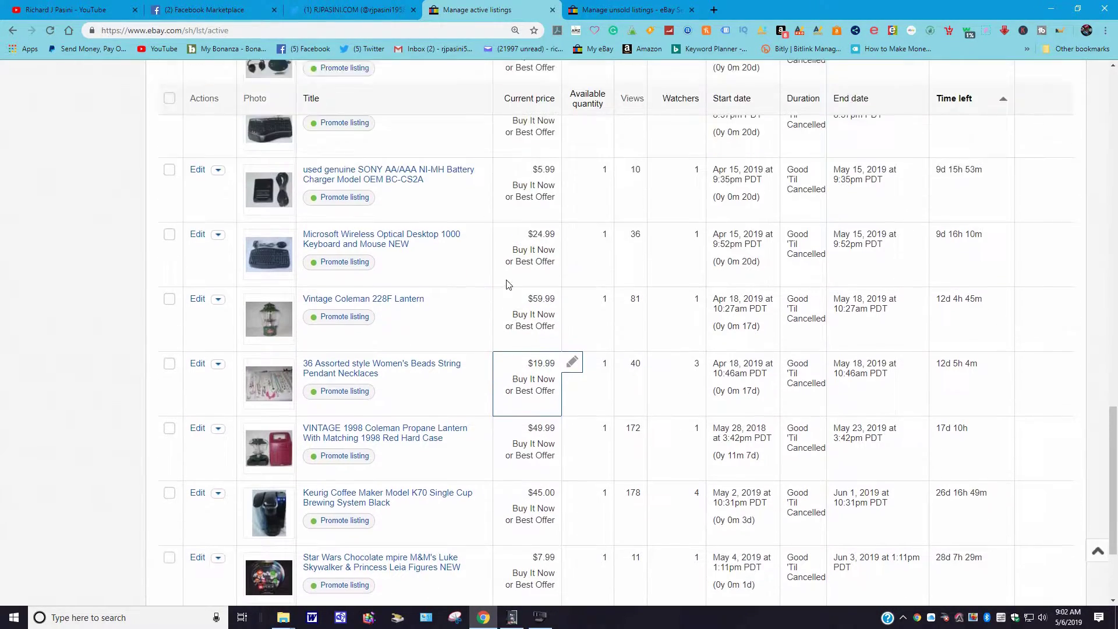
scroll(506, 284, up, 2)
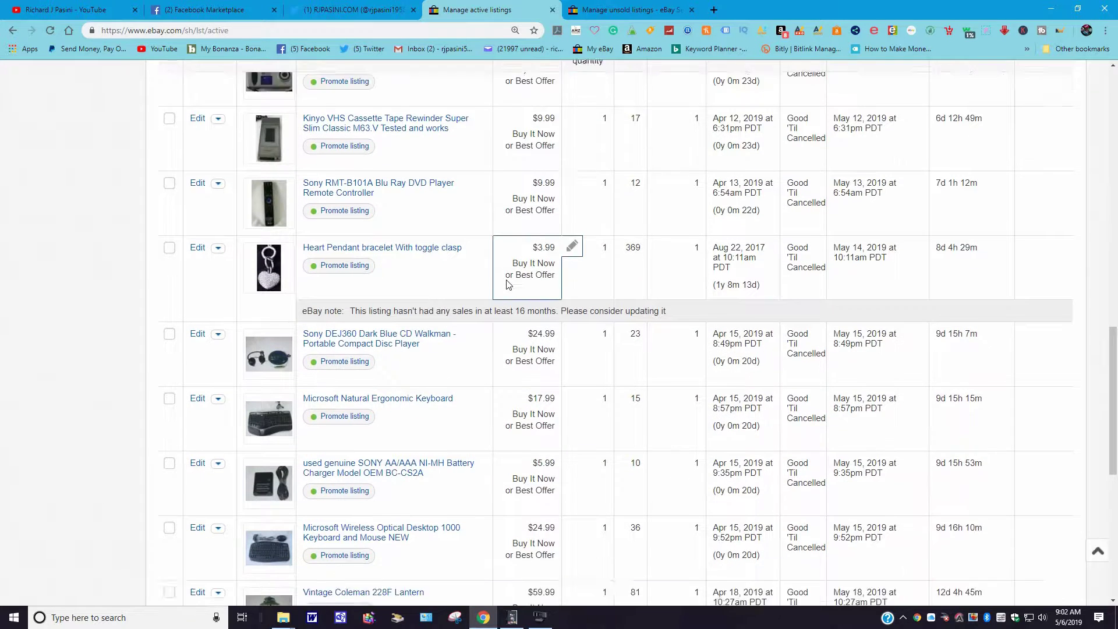
scroll(506, 284, down, 1)
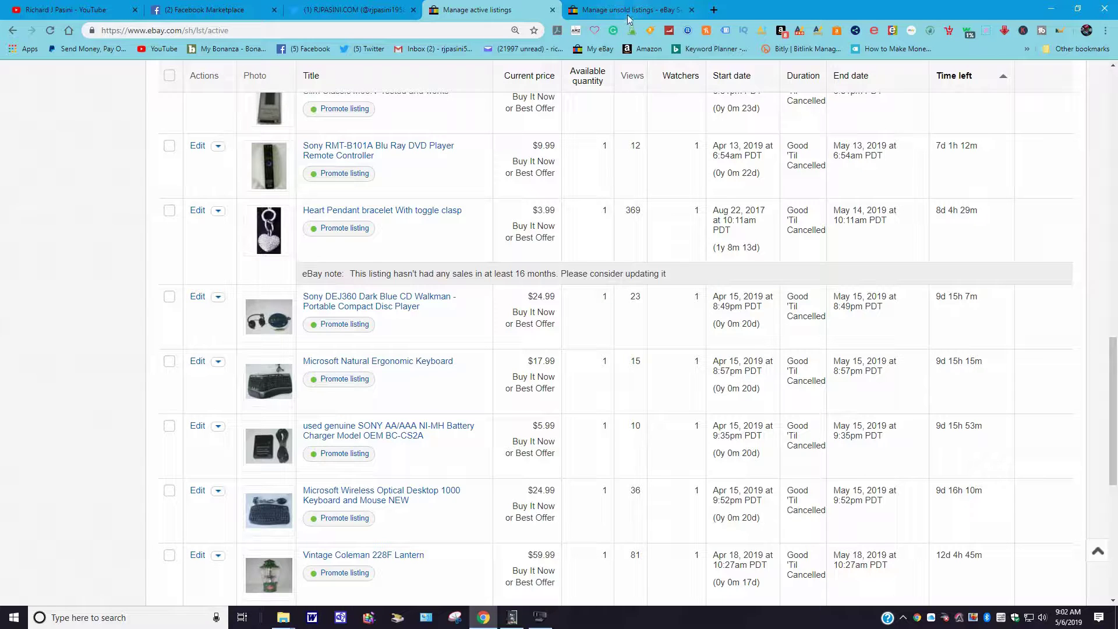
Step: Open the active Heart Pendant bracelet With toggle clasp listing and start revising it
click(361, 214)
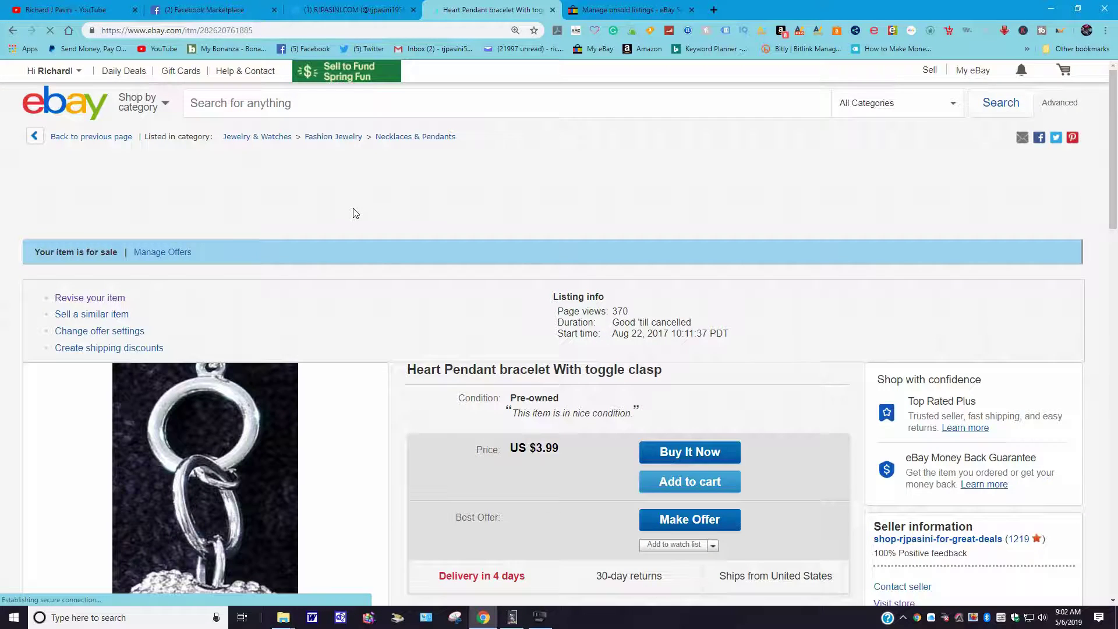
scroll(320, 221, down, 2)
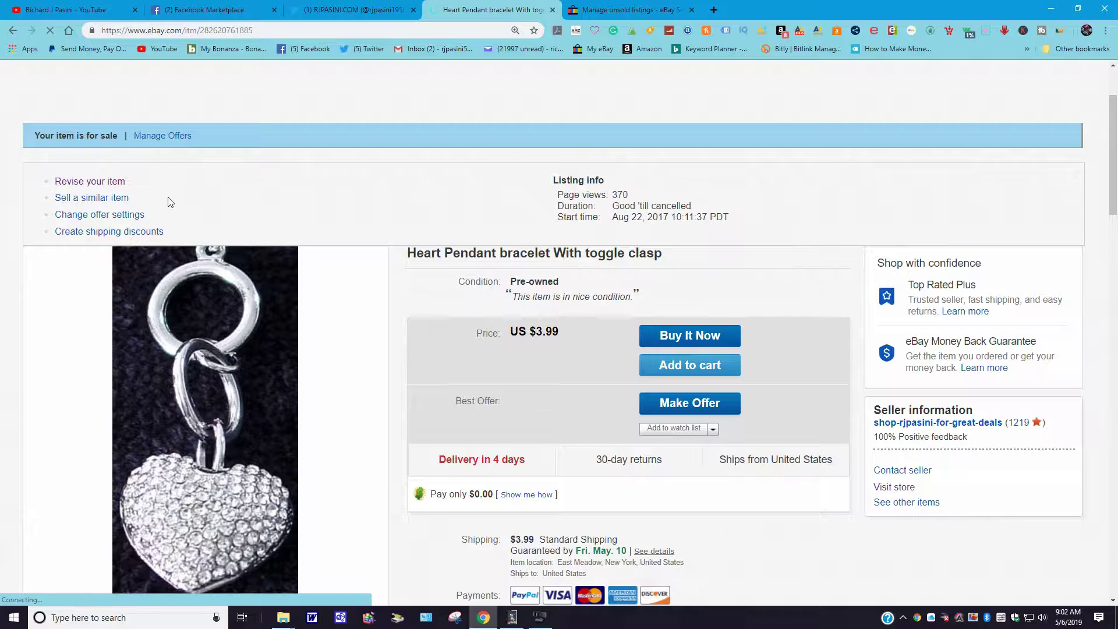
click(90, 185)
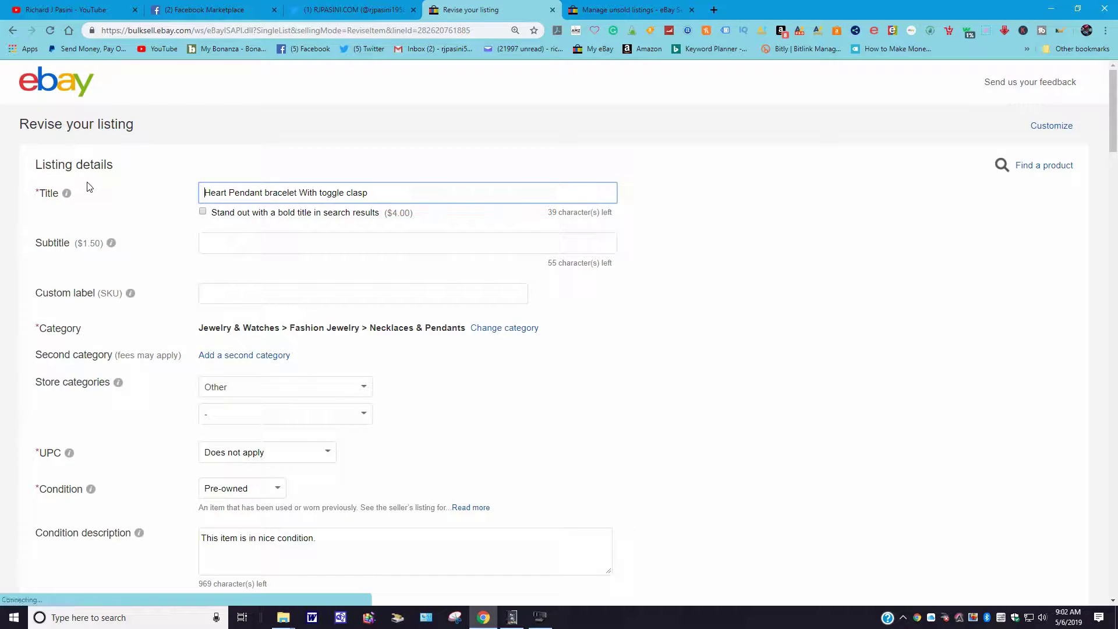
Step: Open the Insignia IS-PA040722 compact disc player from the unsold listings and copy its full title
click(632, 11)
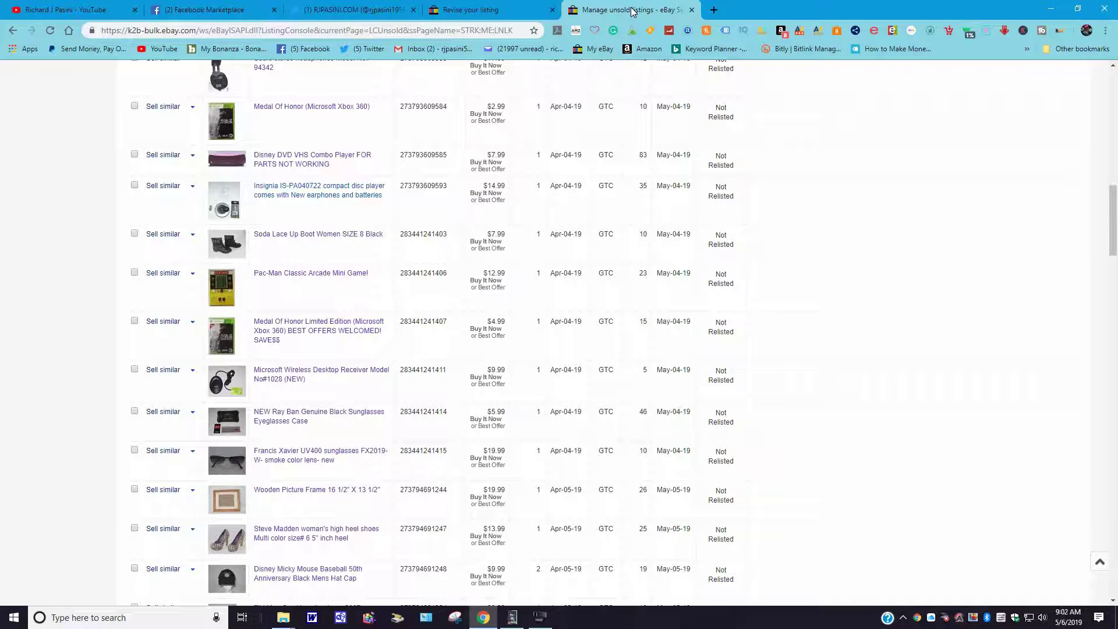
click(307, 189)
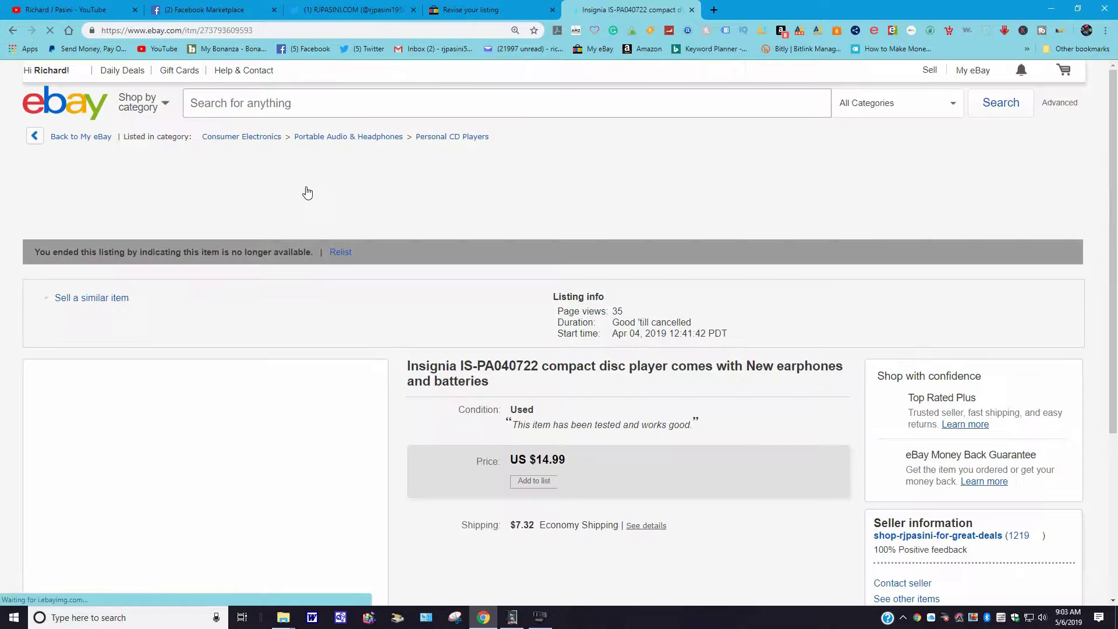
scroll(524, 312, down, 1)
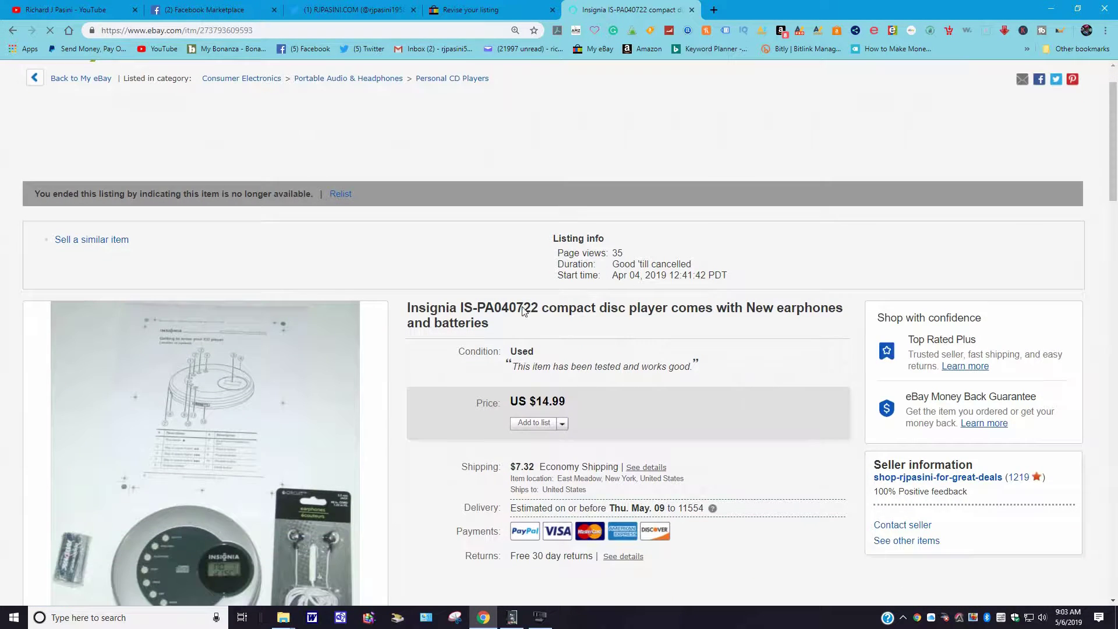
drag(496, 326, 431, 318)
click(409, 303)
click(499, 327)
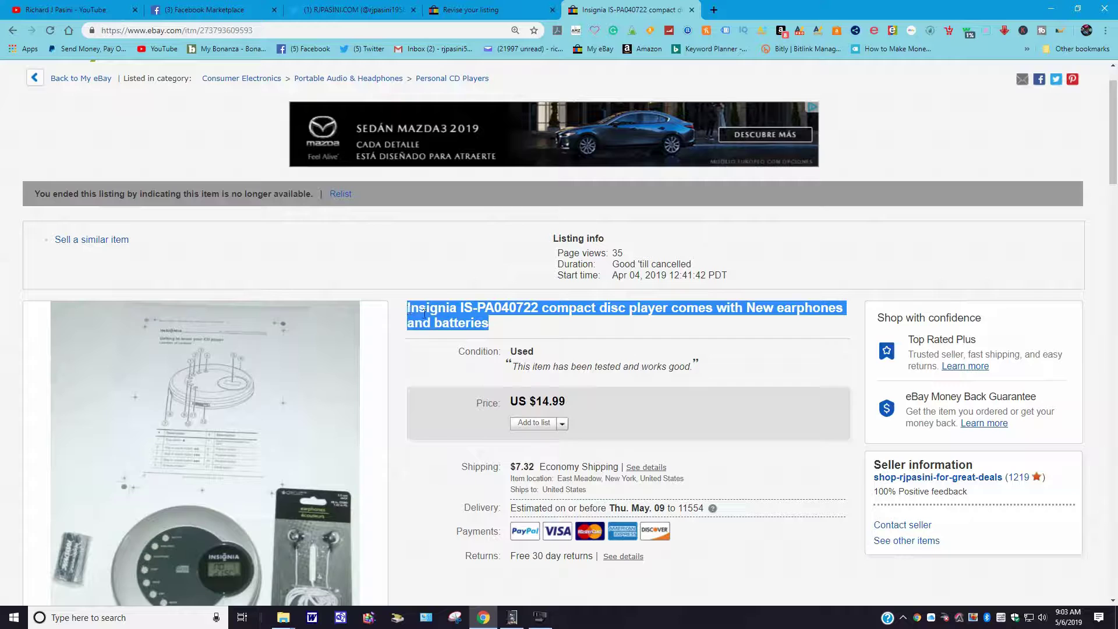
right_click(425, 315)
click(445, 322)
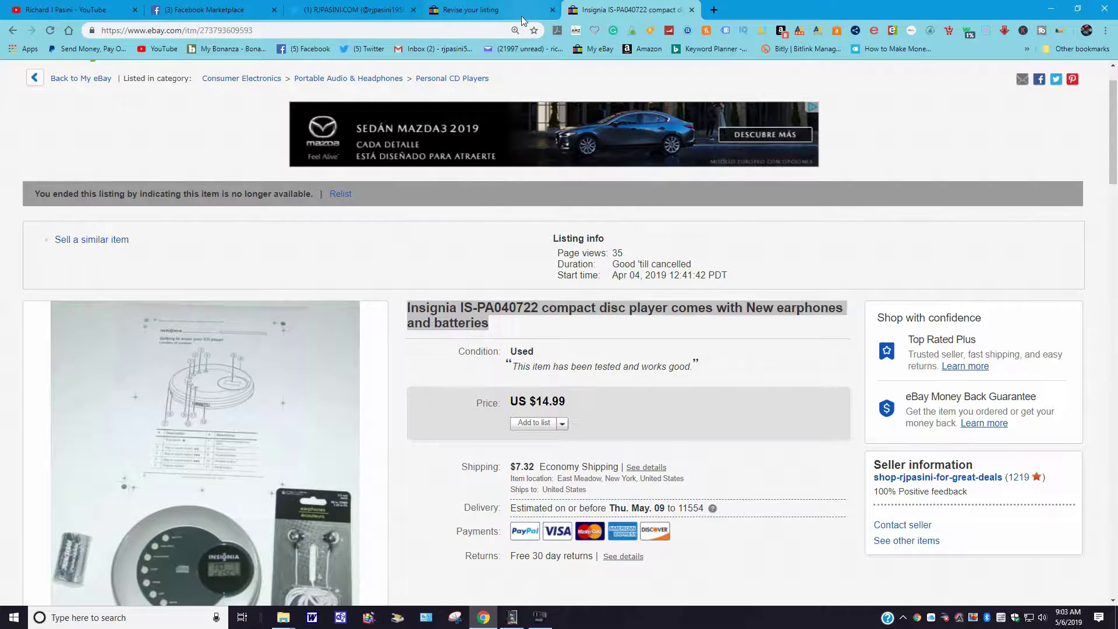
Step: Replace the bracelet listing's title with the copied "Insignia IS-PA040722 compact disc player comes with New earphones and batteries" and open its category suggestions
click(482, 13)
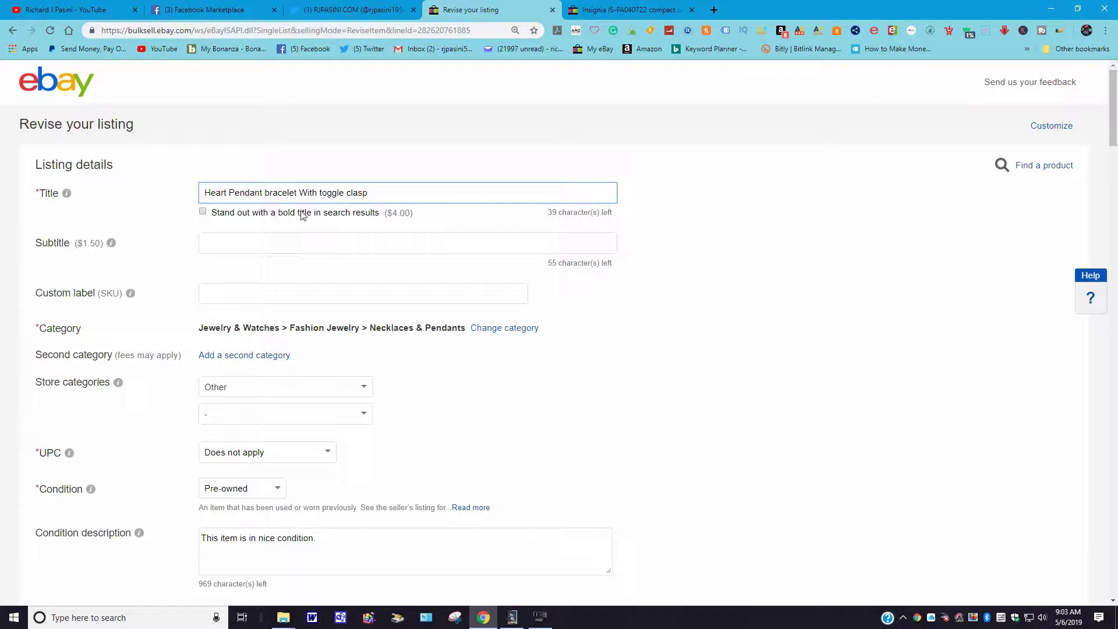
drag(366, 197, 131, 188)
key(BackSpace)
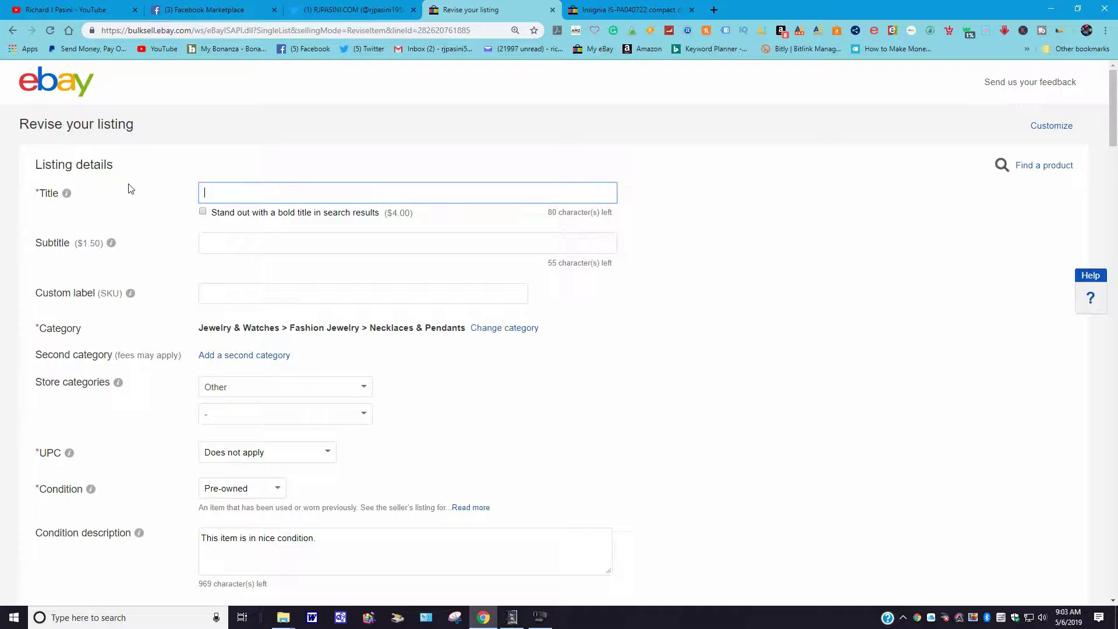
right_click(209, 193)
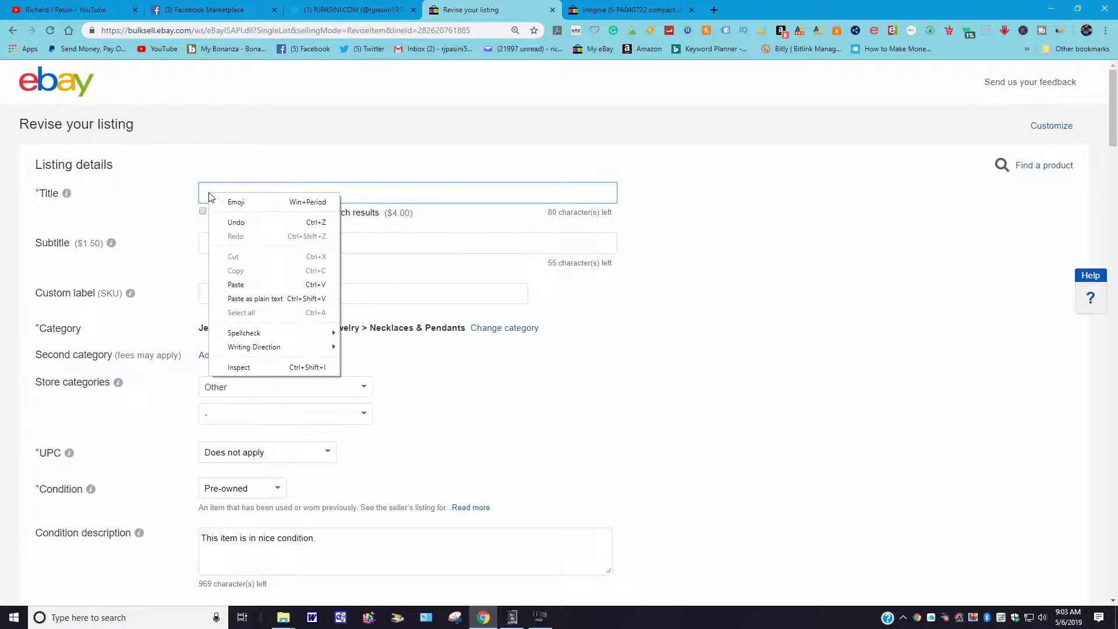
click(236, 285)
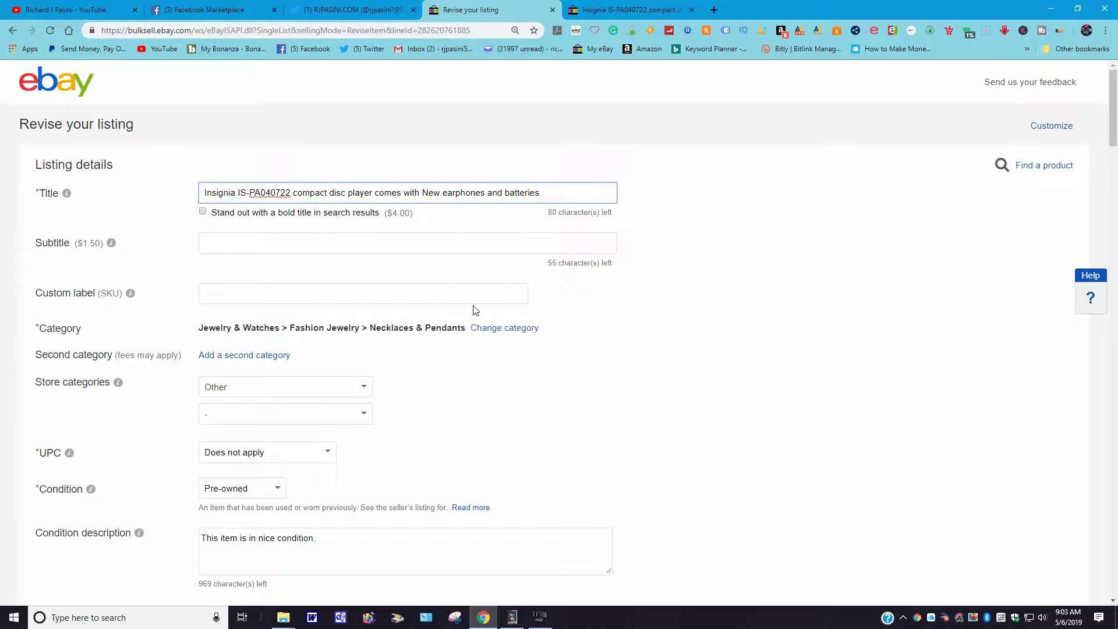
scroll(542, 296, down, 1)
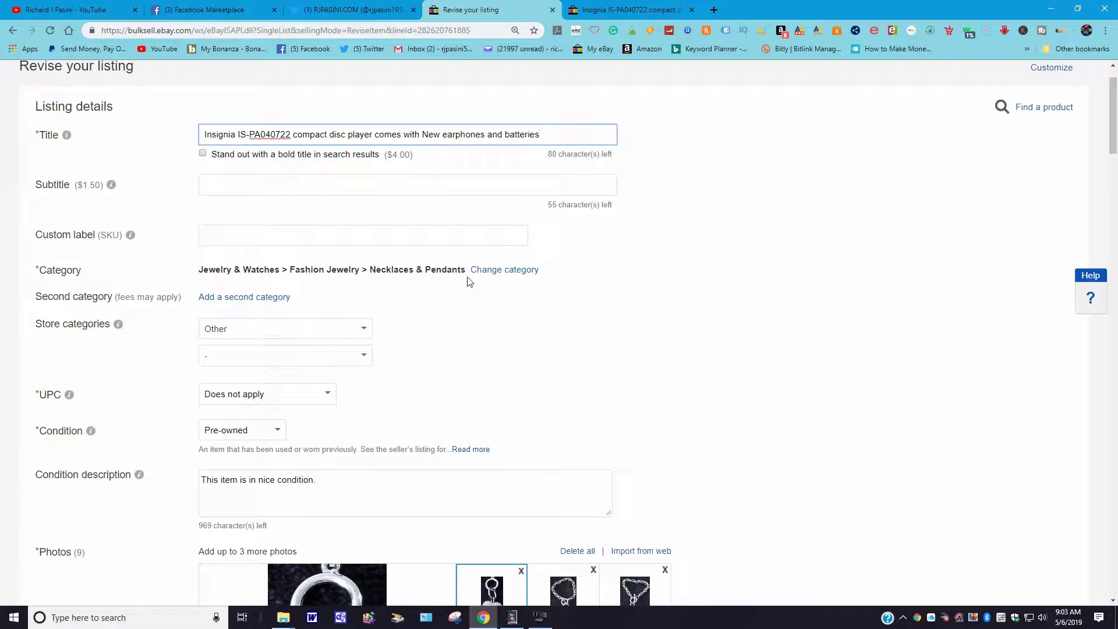
click(510, 270)
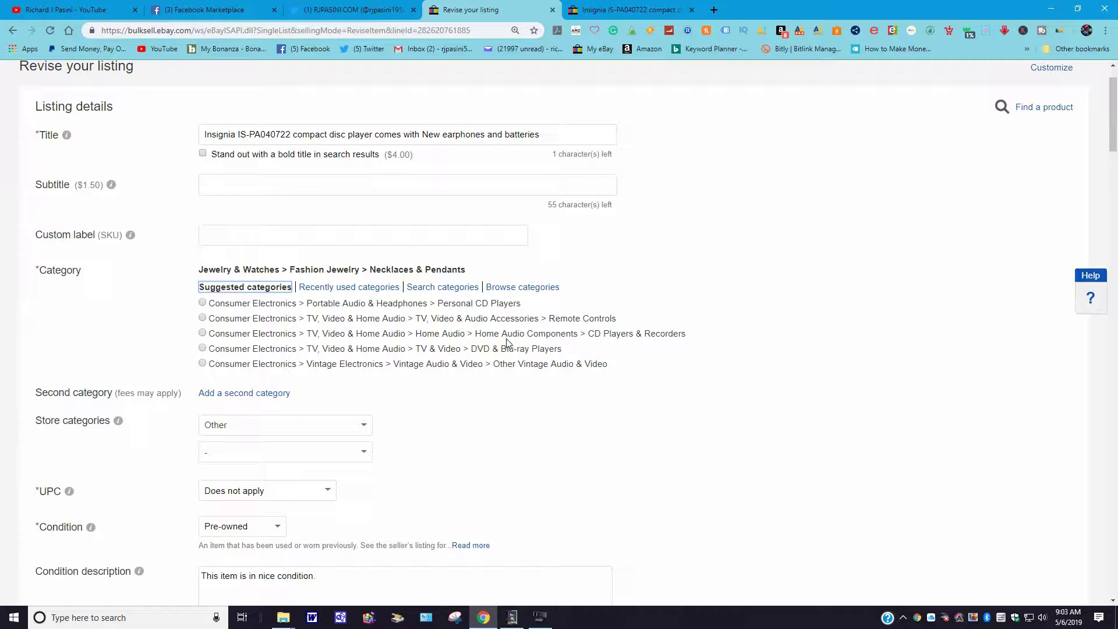
Step: Examine the ended Insignia listing's photos, price, shipping, item specifics, description and category path
click(626, 10)
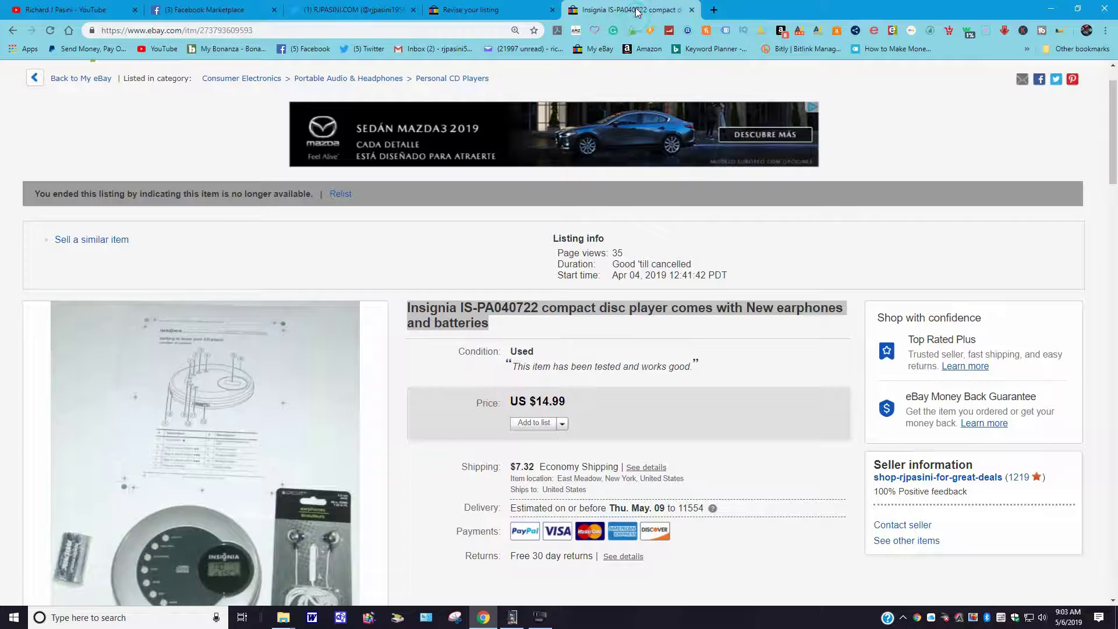
scroll(786, 246, down, 4)
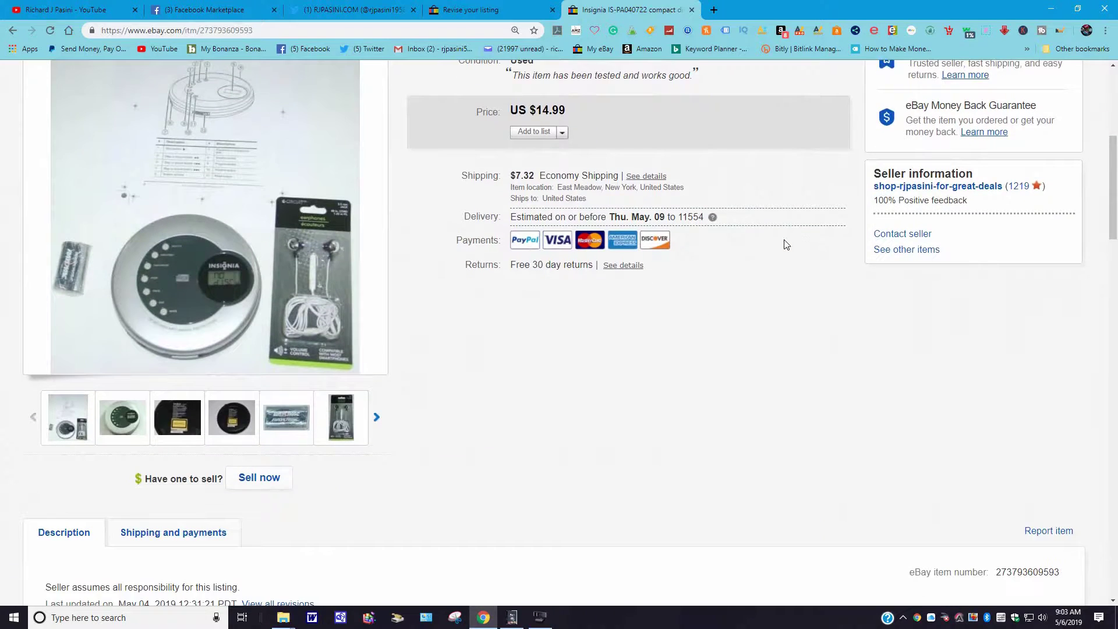
scroll(786, 243, up, 2)
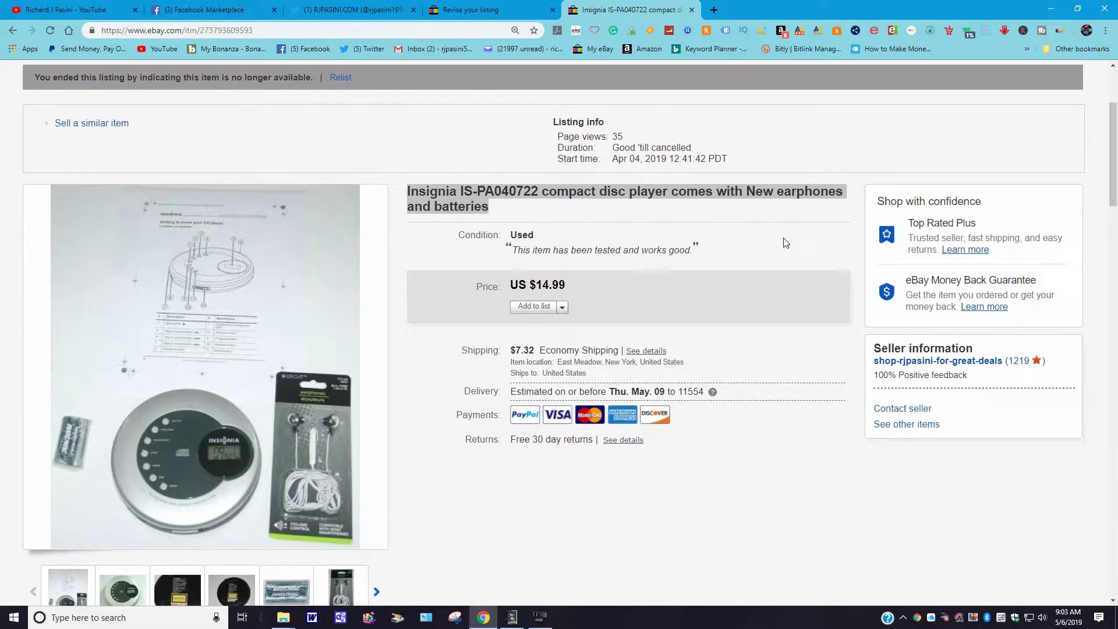
scroll(783, 239, up, 3)
scroll(781, 238, down, 1)
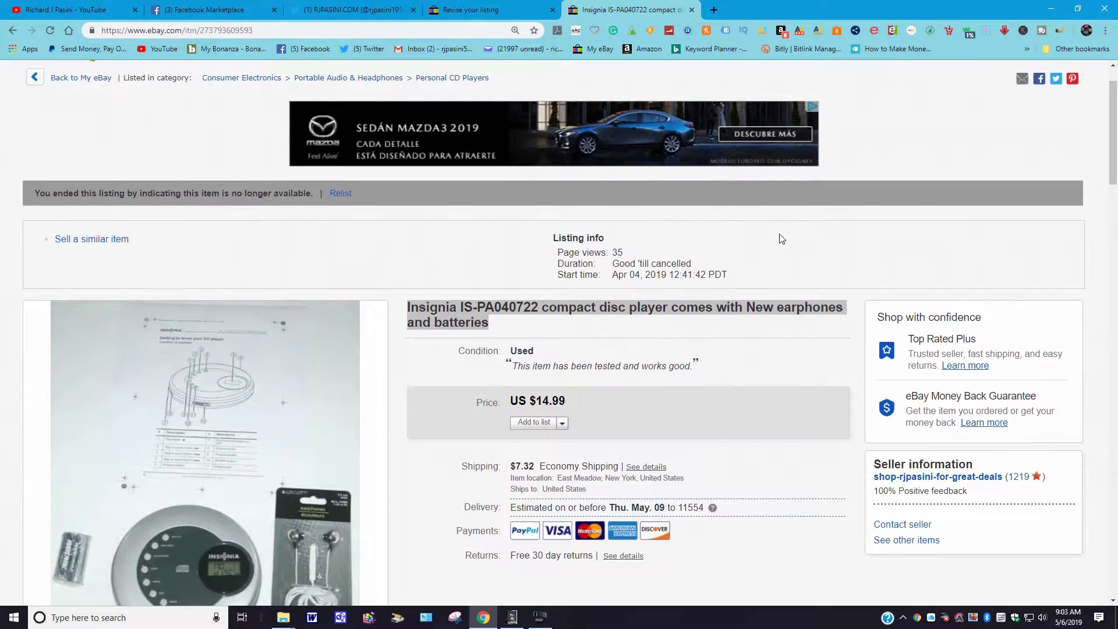
scroll(781, 239, down, 5)
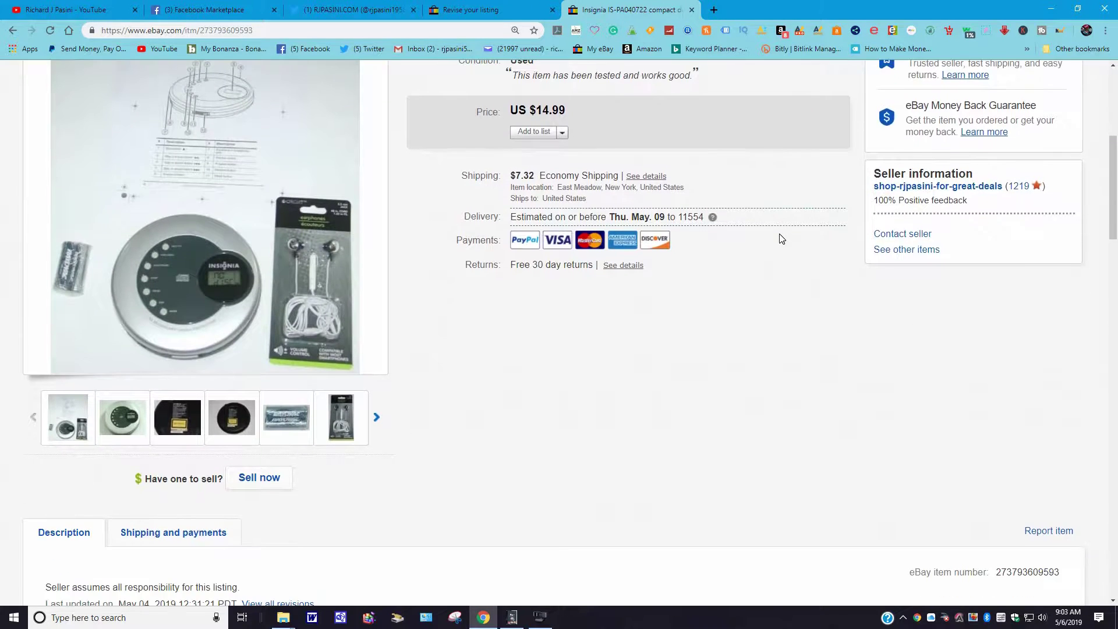
scroll(781, 239, down, 8)
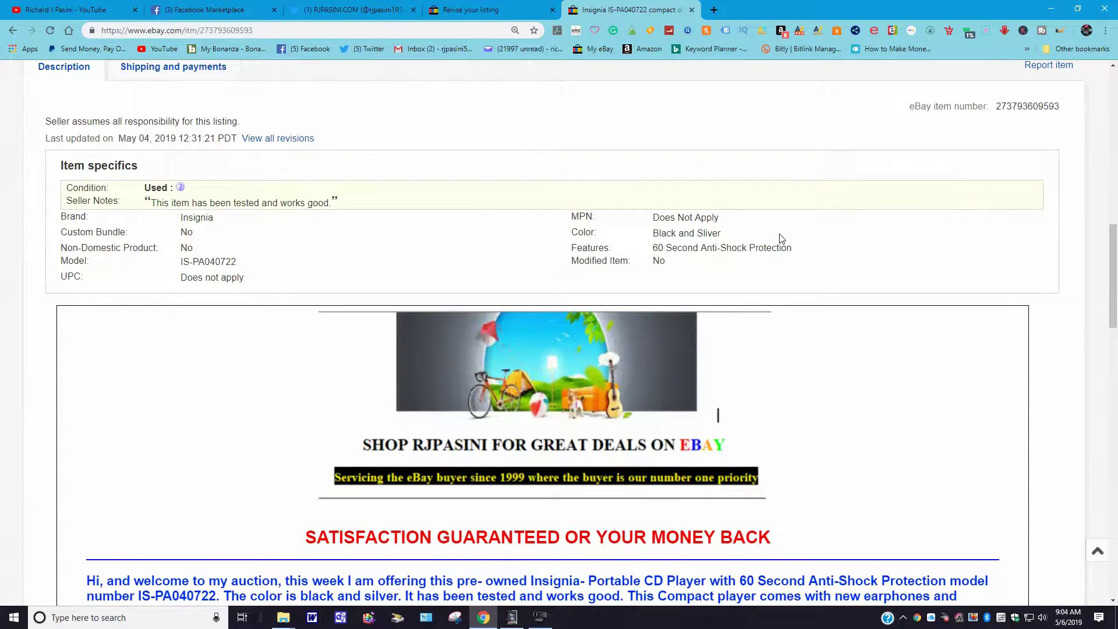
scroll(781, 236, down, 2)
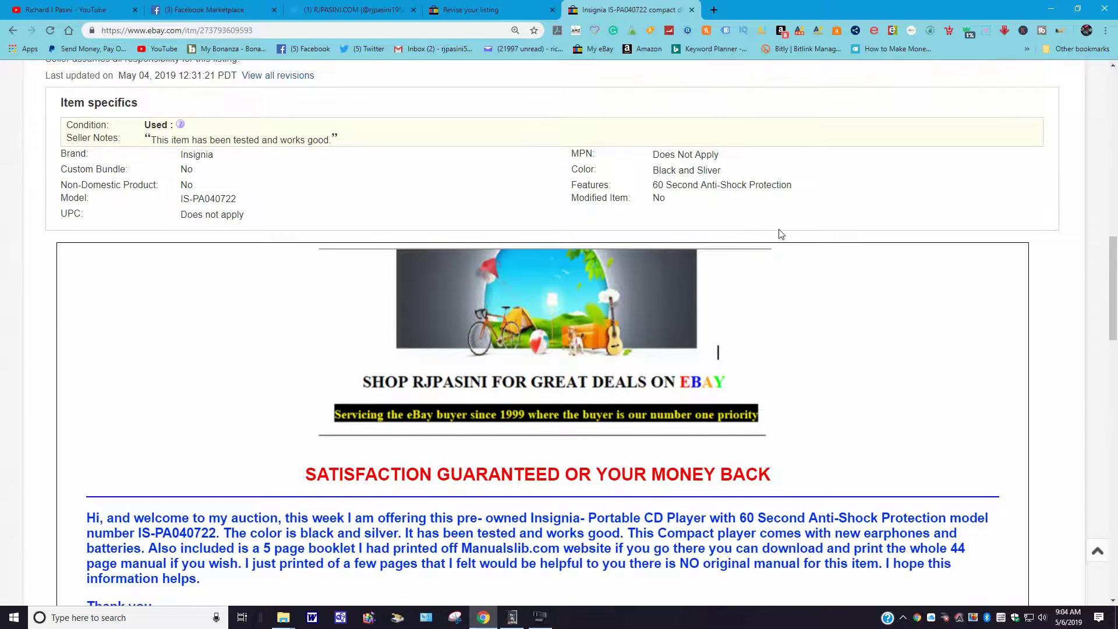
scroll(781, 233, up, 2)
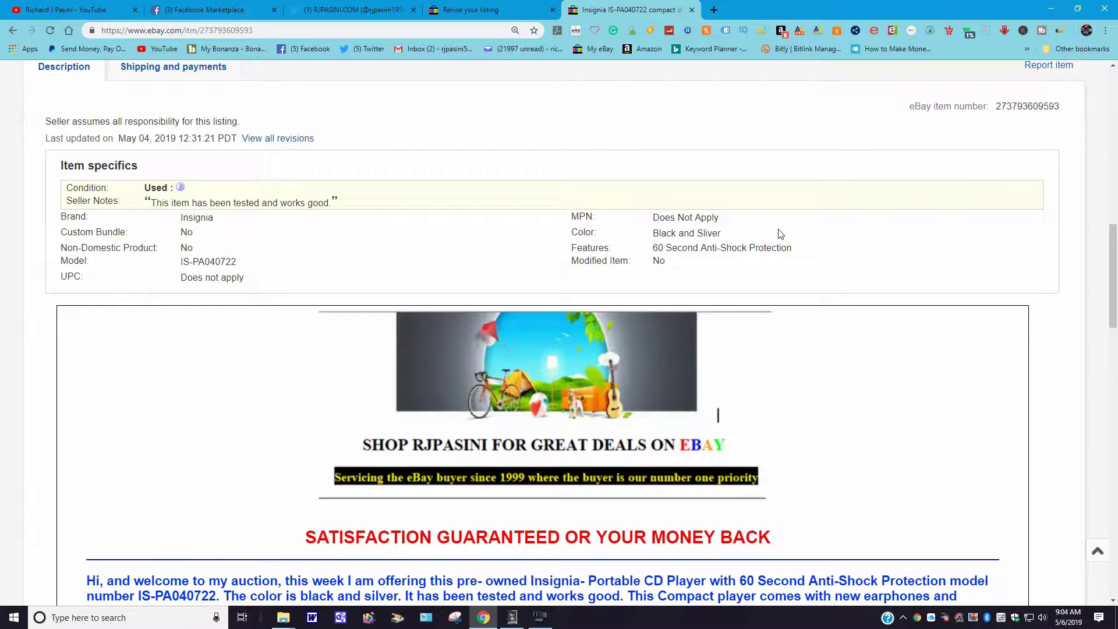
scroll(779, 237, up, 4)
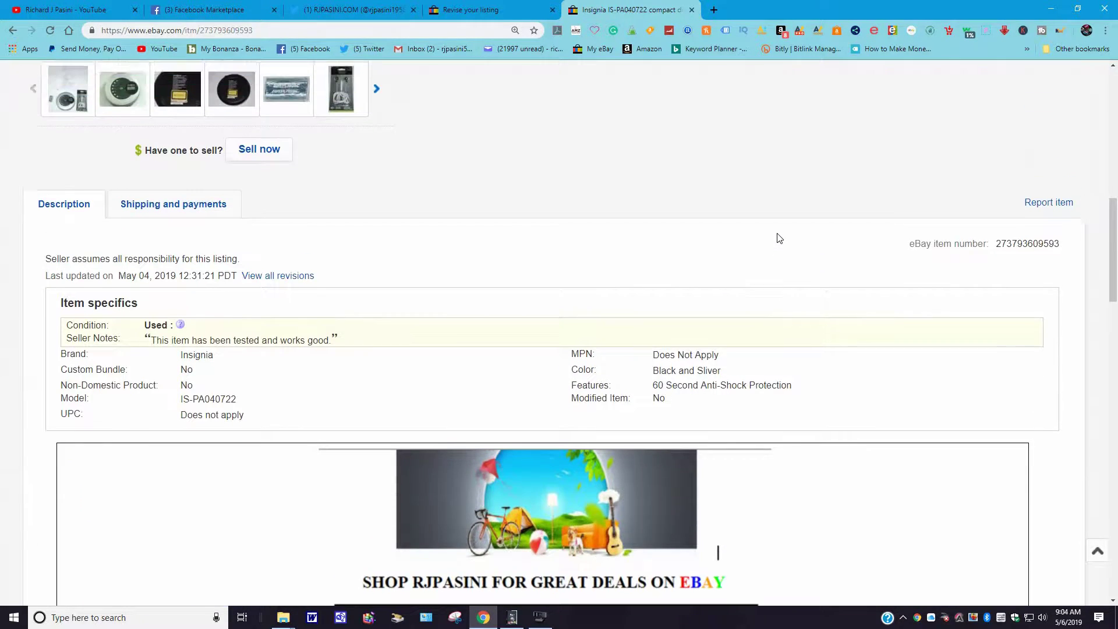
scroll(779, 238, up, 5)
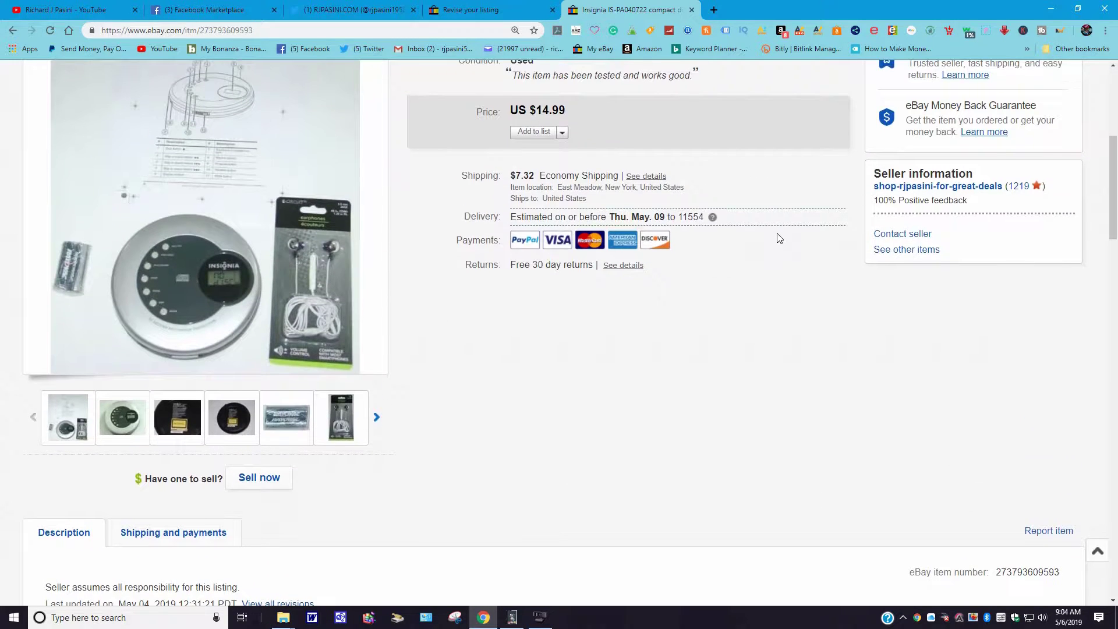
scroll(776, 237, up, 1)
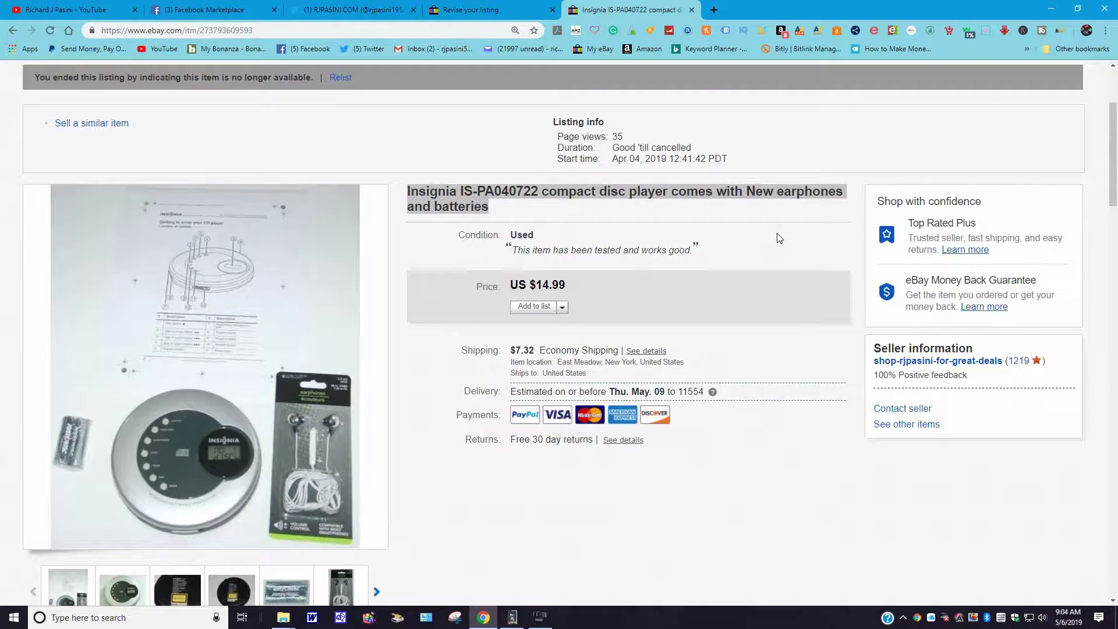
scroll(778, 236, up, 3)
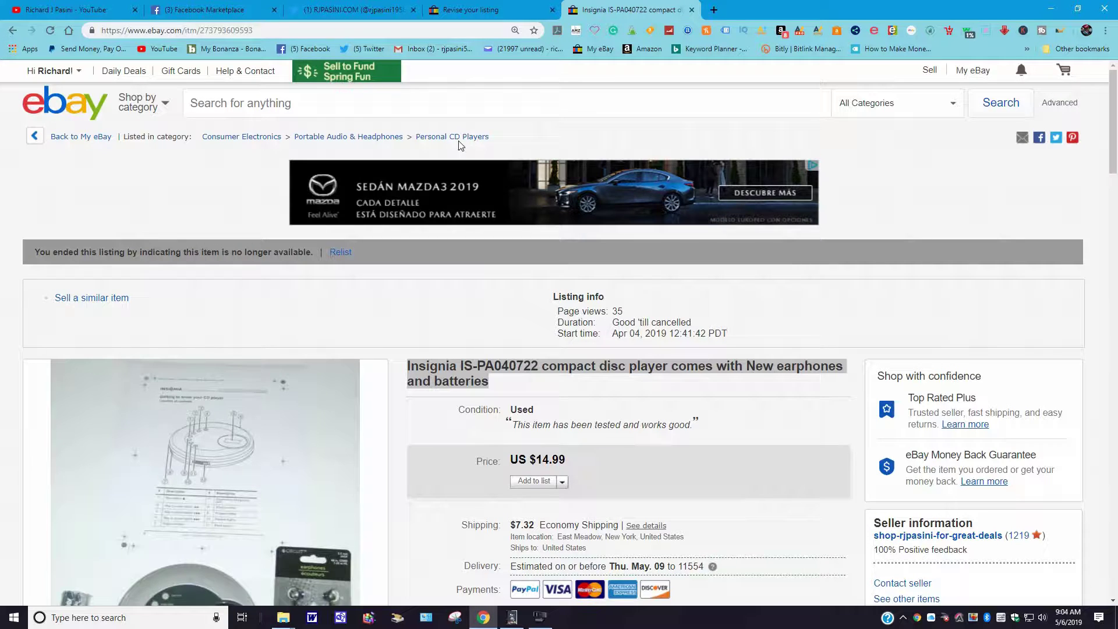
Step: Set the category of the listing being revised to Consumer Electronics > Portable Audio & Headphones > Personal CD Players
click(478, 13)
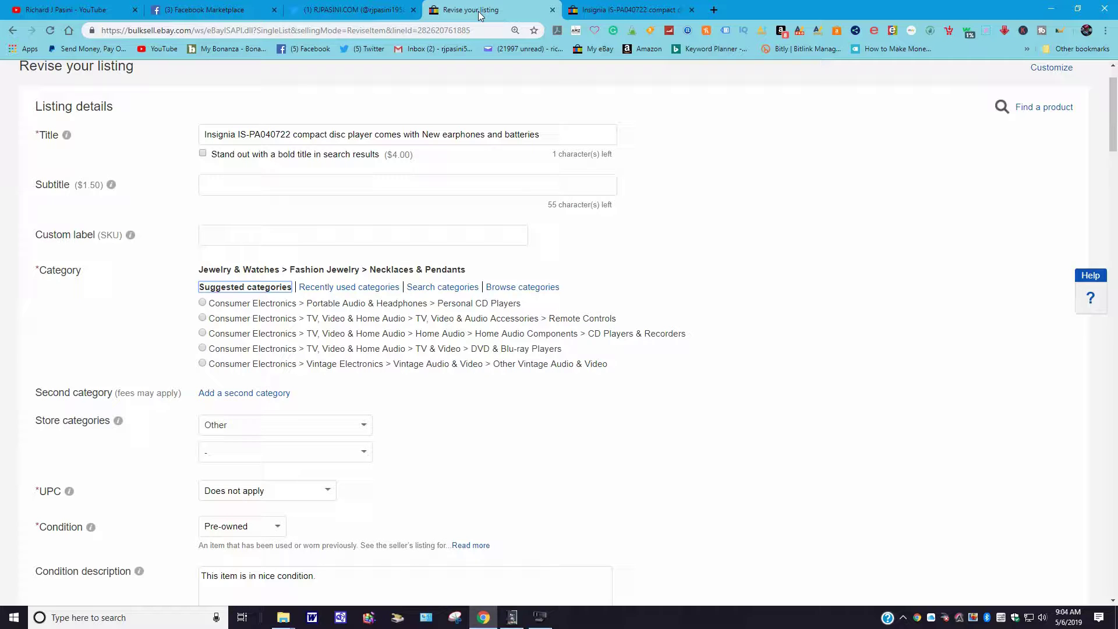
click(202, 304)
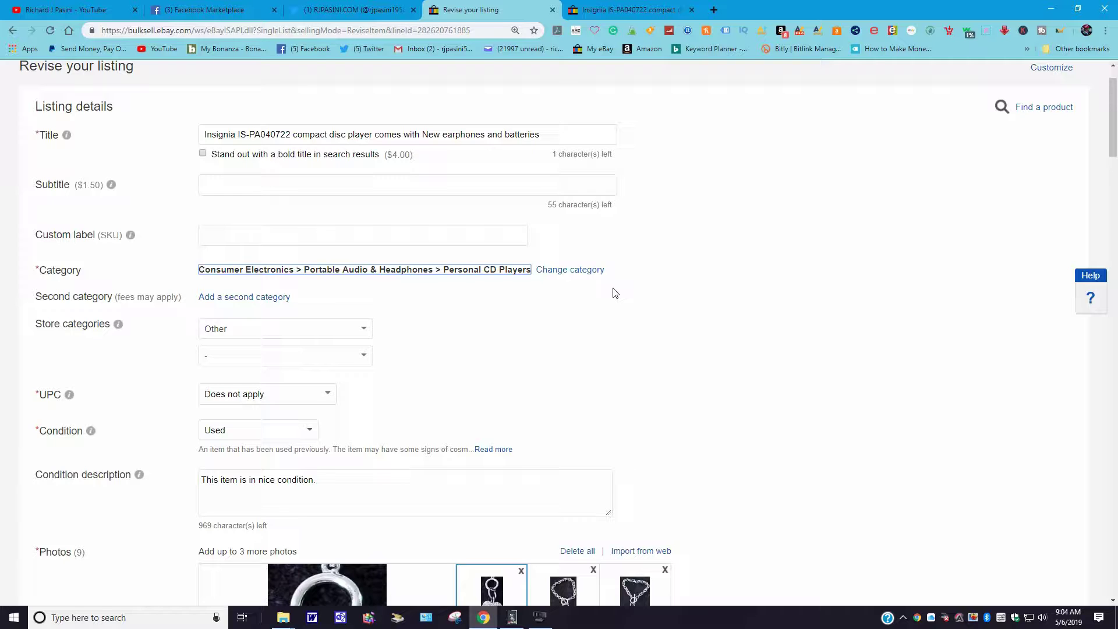
Step: Delete all the existing bracelet photos from the listing and confirm the removal
scroll(615, 292, down, 2)
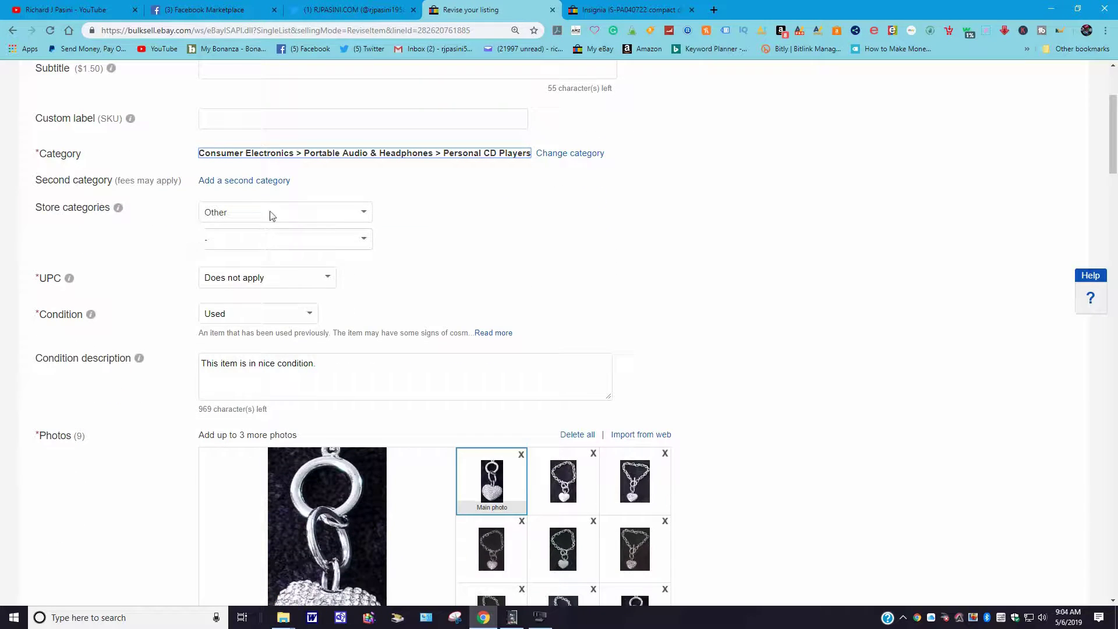
scroll(327, 281, down, 2)
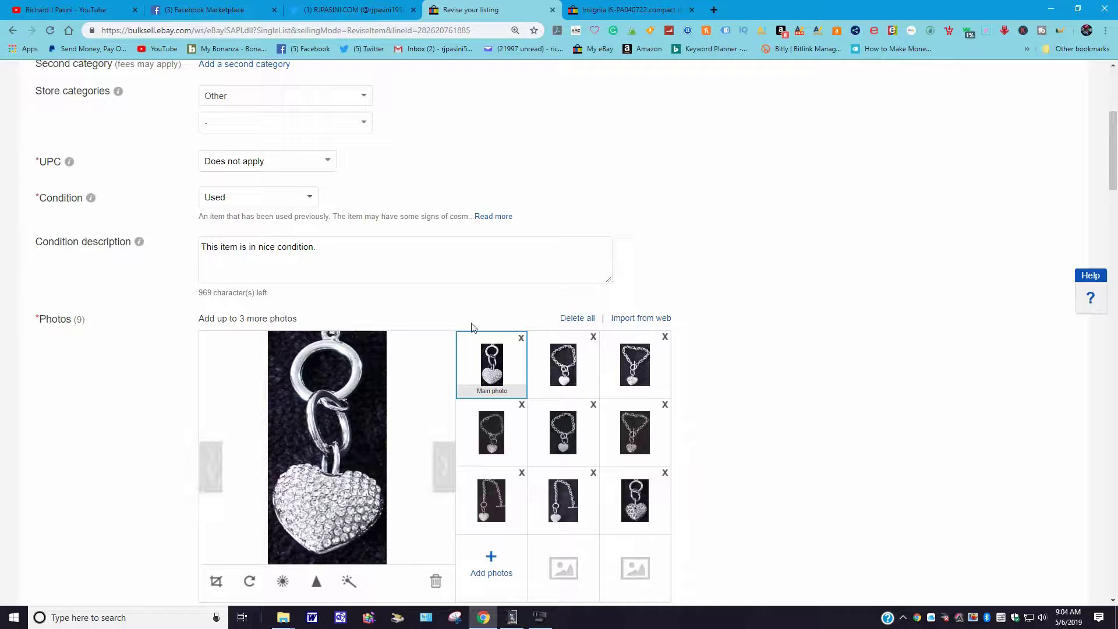
click(573, 321)
click(309, 463)
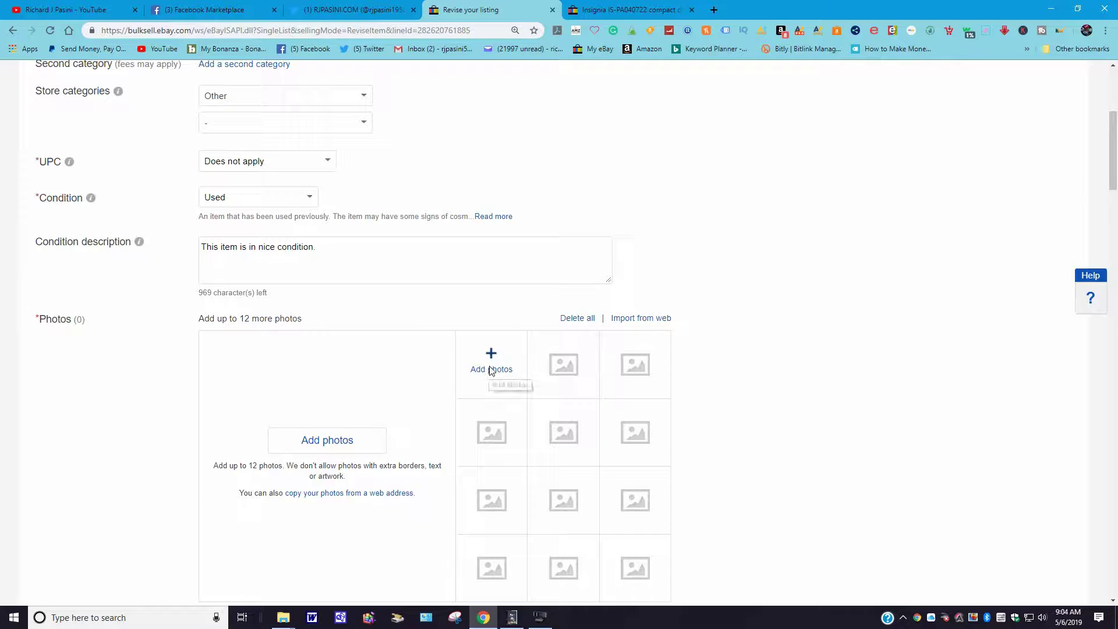
Step: Start adding photos and look through the 3-7-2019, 3-13-2019, 4-15-2019 and 4-16-2019 folders in Videos for the CD player's pictures
click(489, 368)
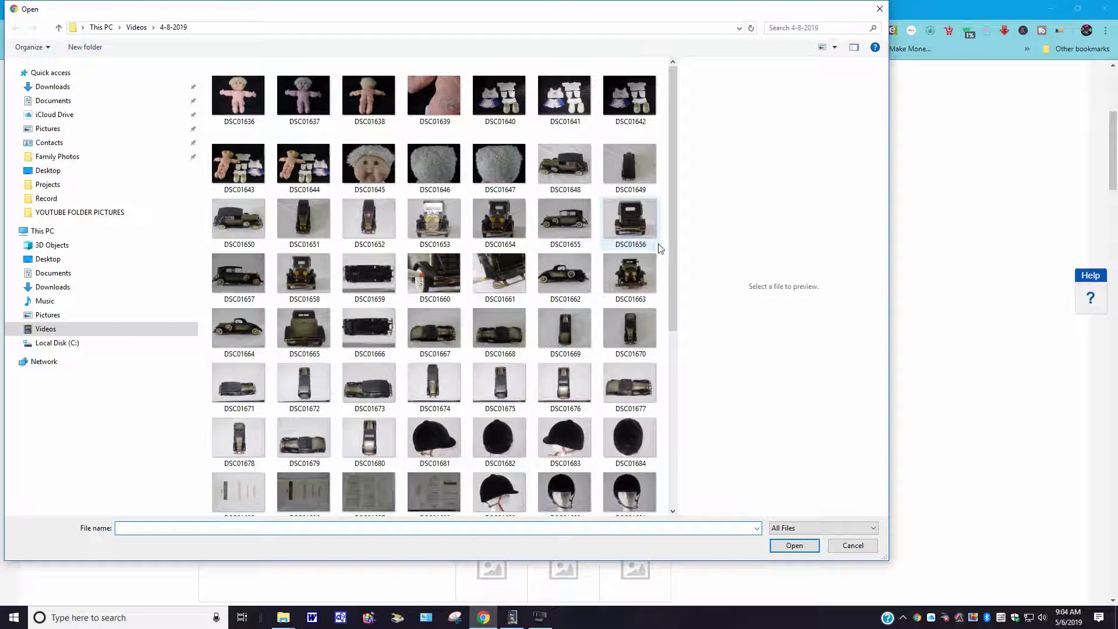
drag(674, 250, 686, 225)
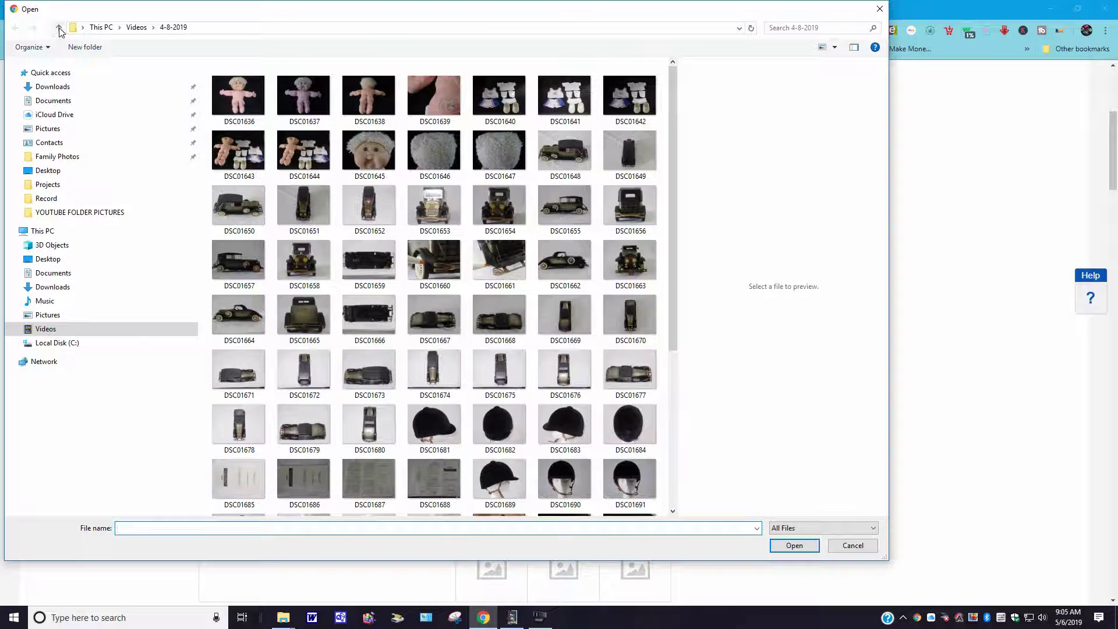
click(42, 328)
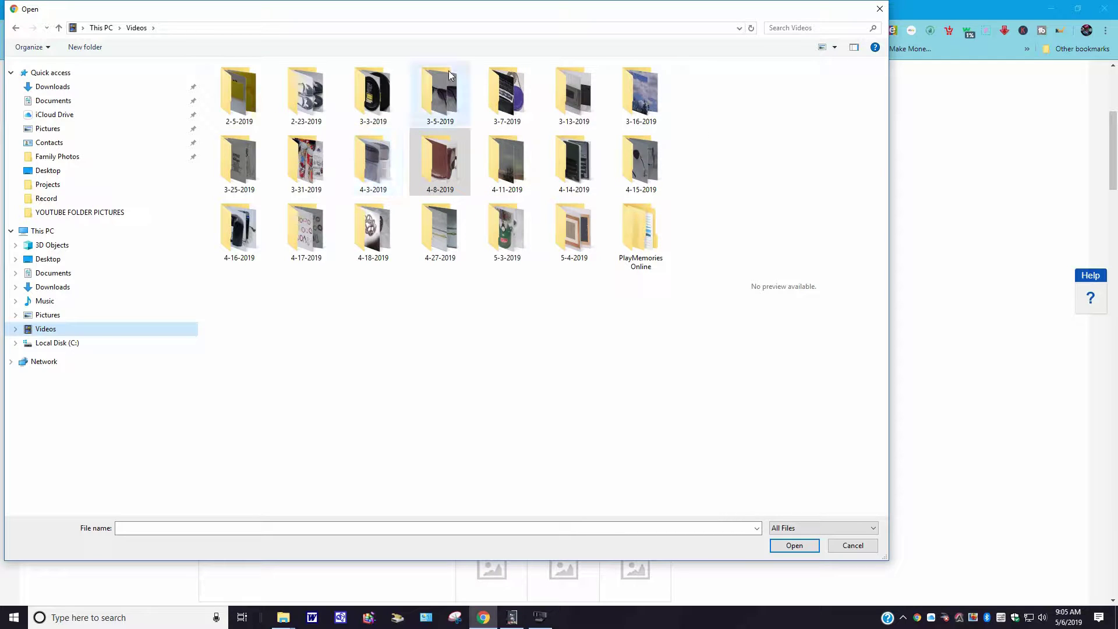
double_click(493, 93)
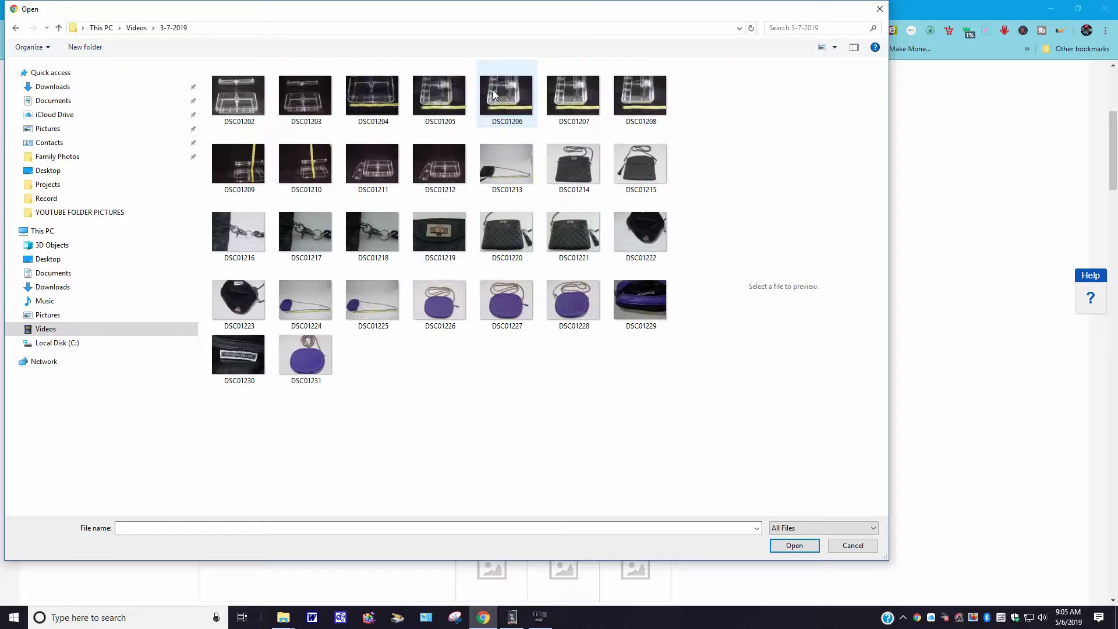
click(16, 28)
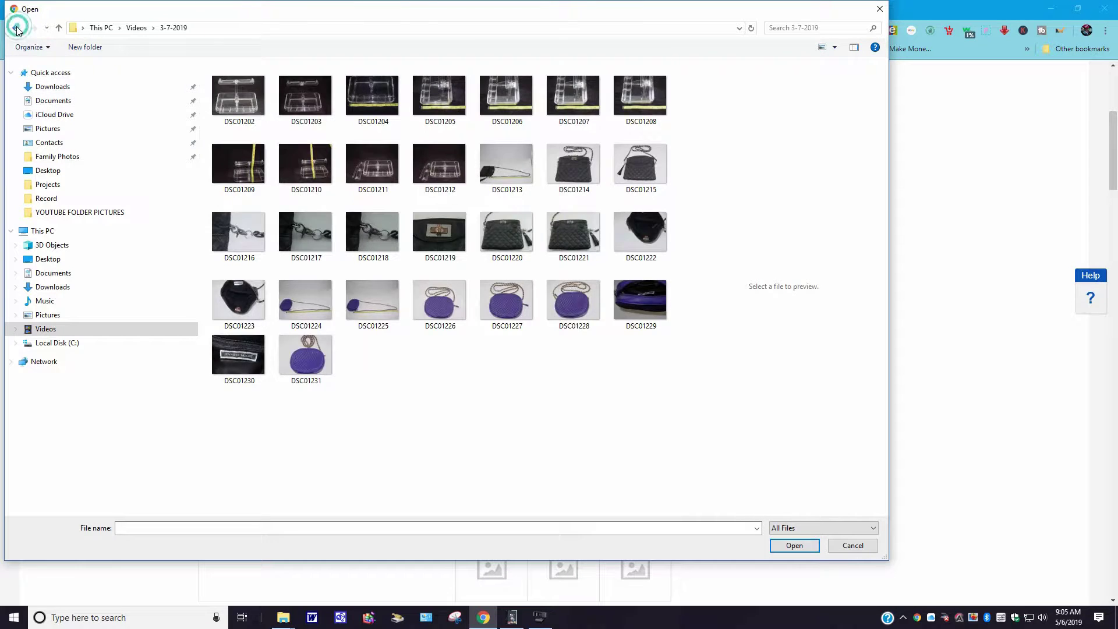
click(555, 97)
double_click(555, 96)
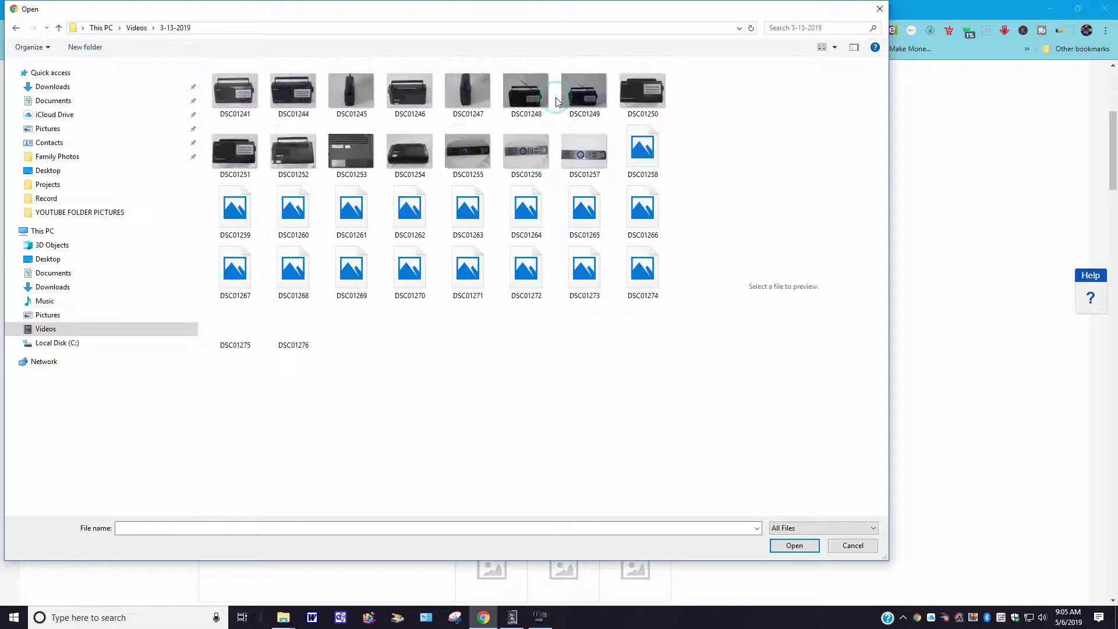
click(17, 29)
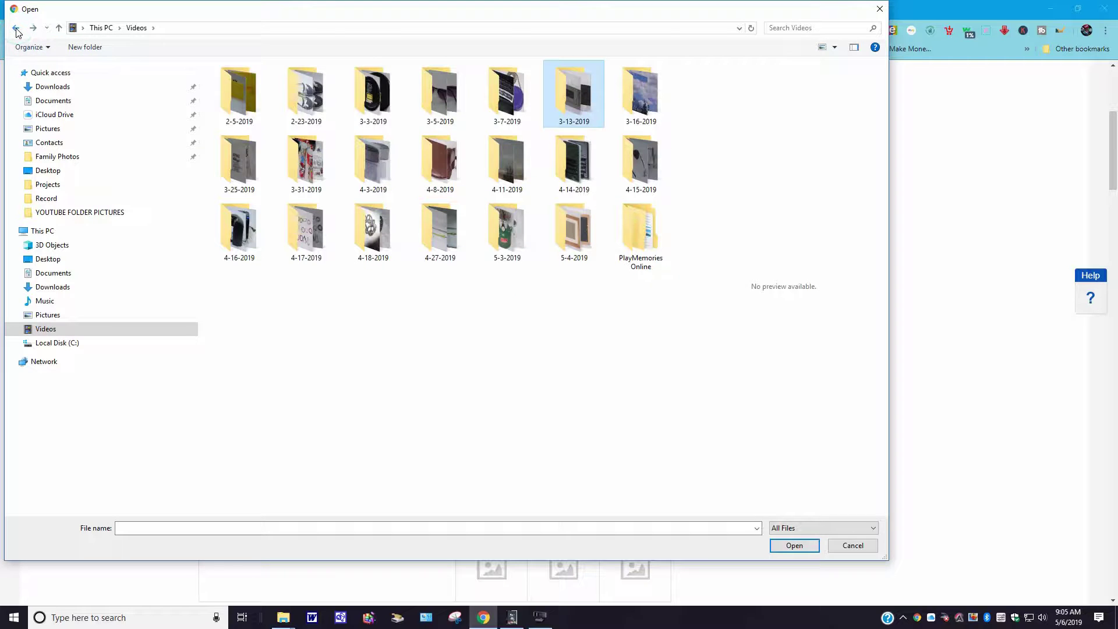
click(639, 171)
double_click(639, 171)
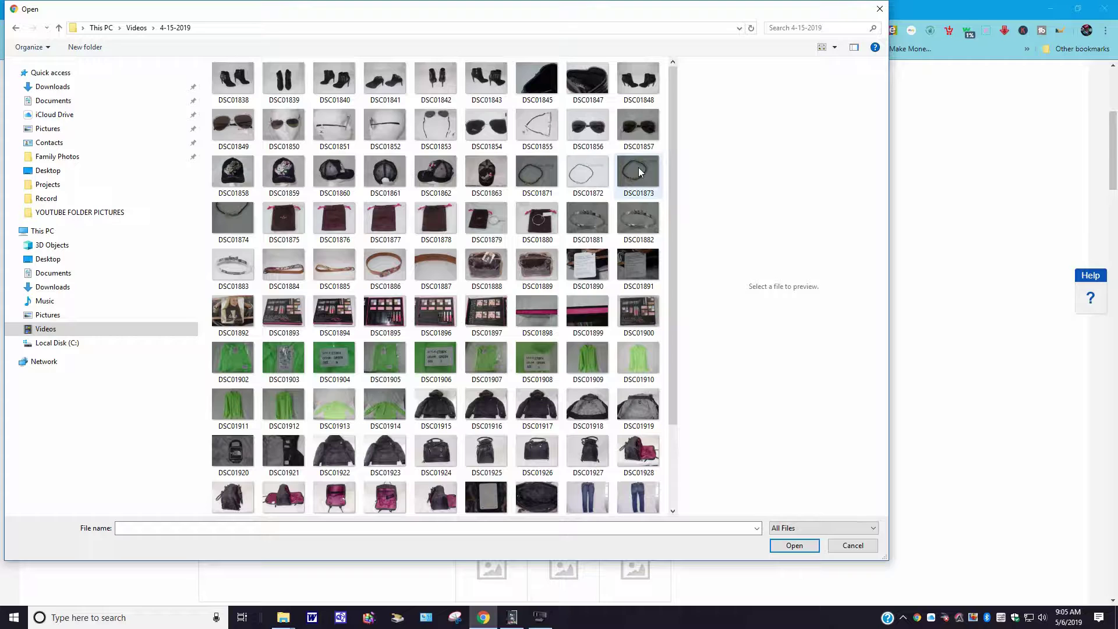
drag(673, 161, 675, 244)
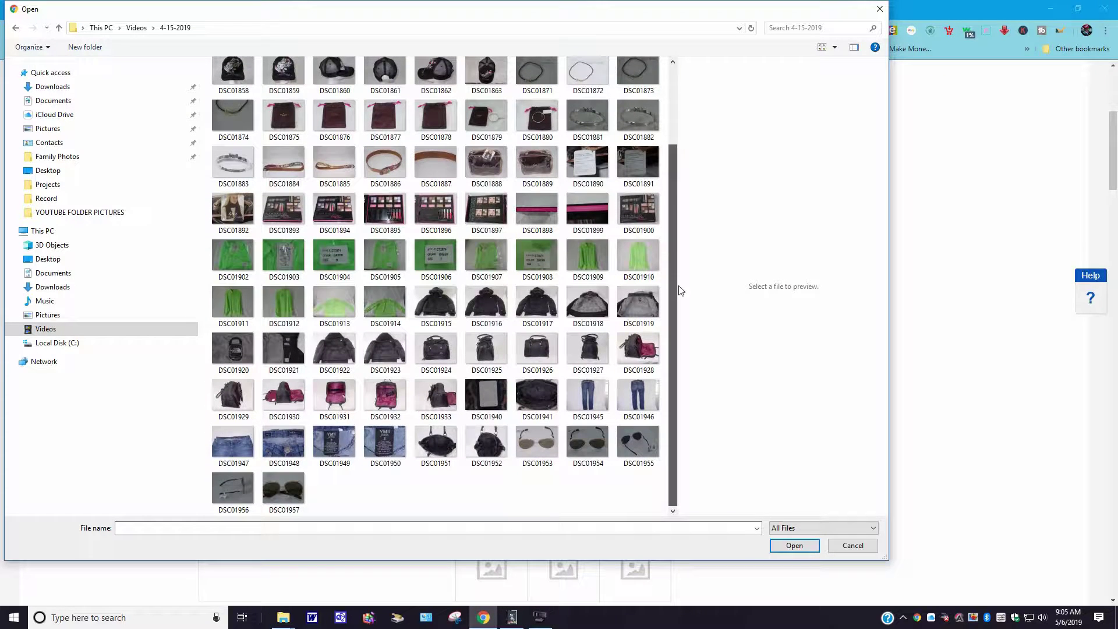
scroll(680, 290, up, 3)
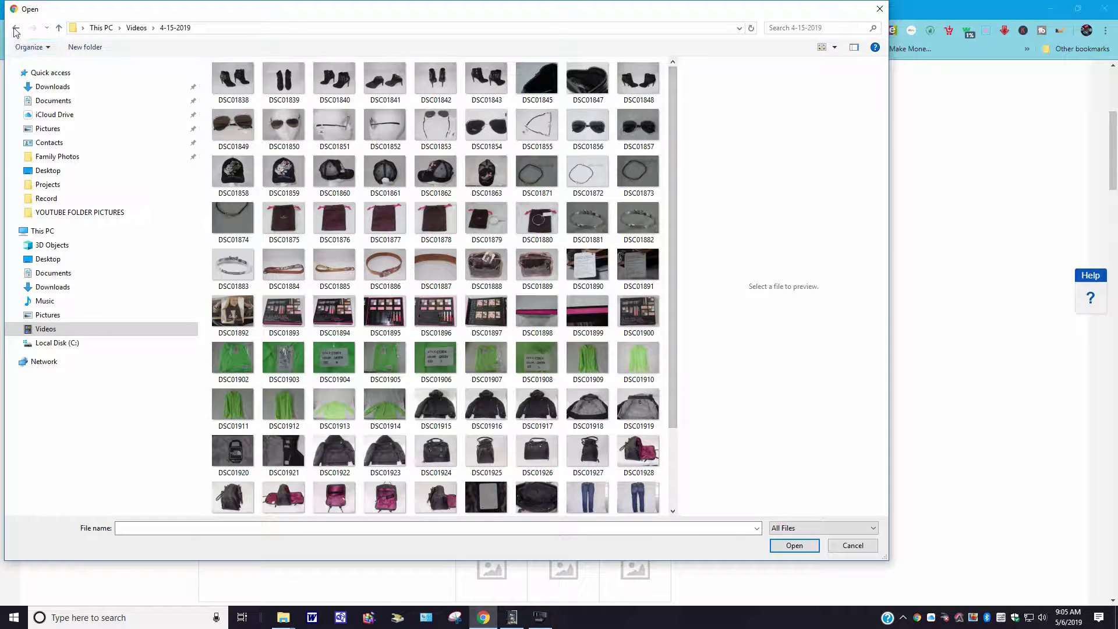
click(15, 29)
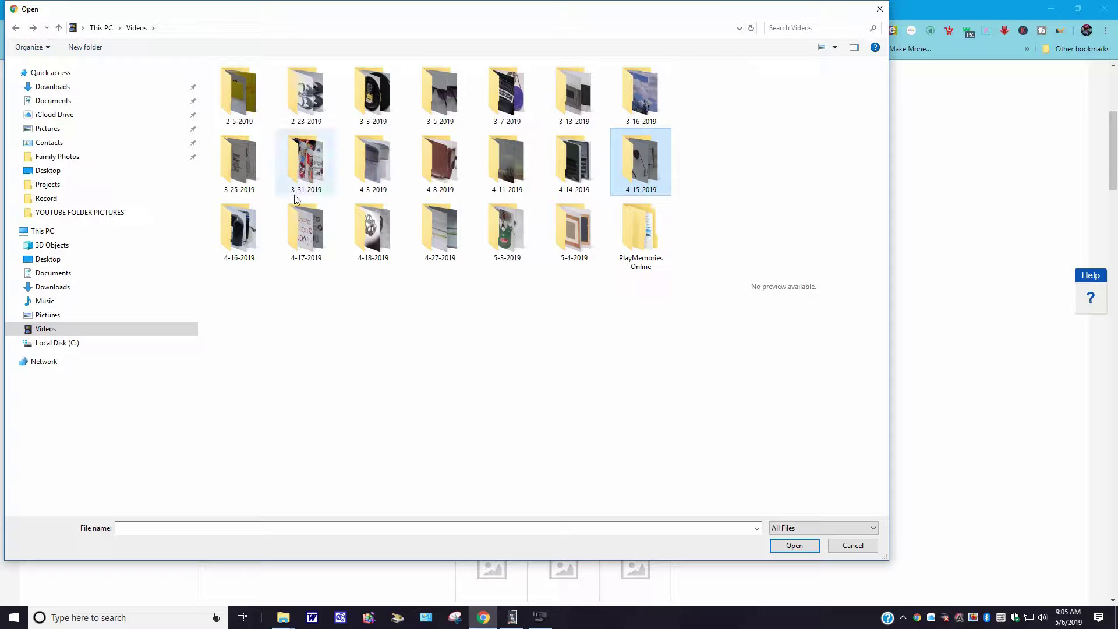
double_click(231, 227)
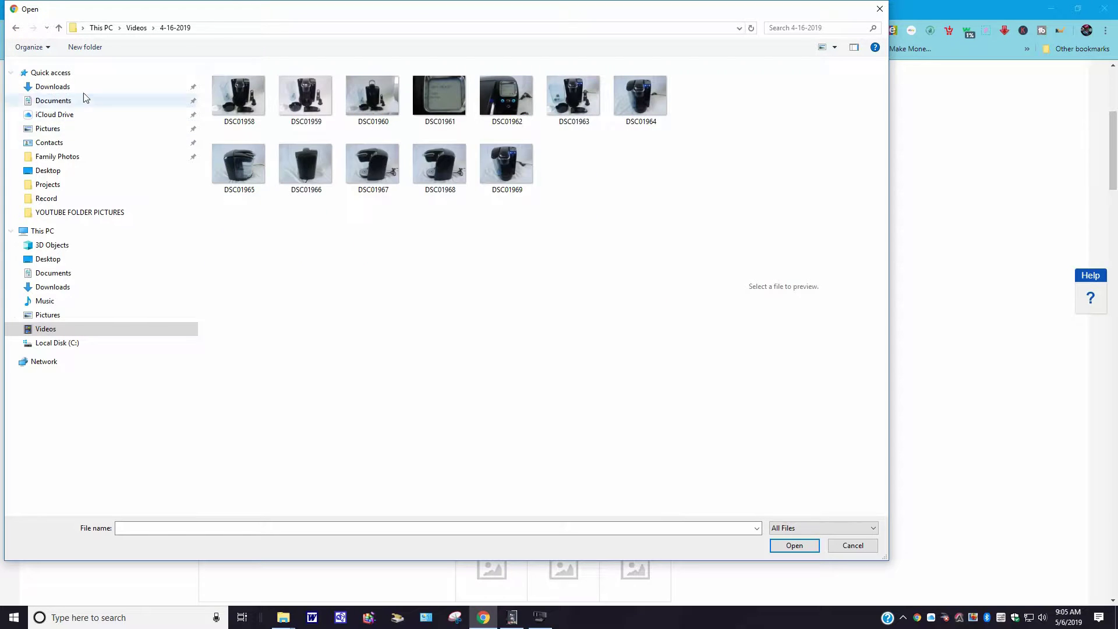
click(16, 29)
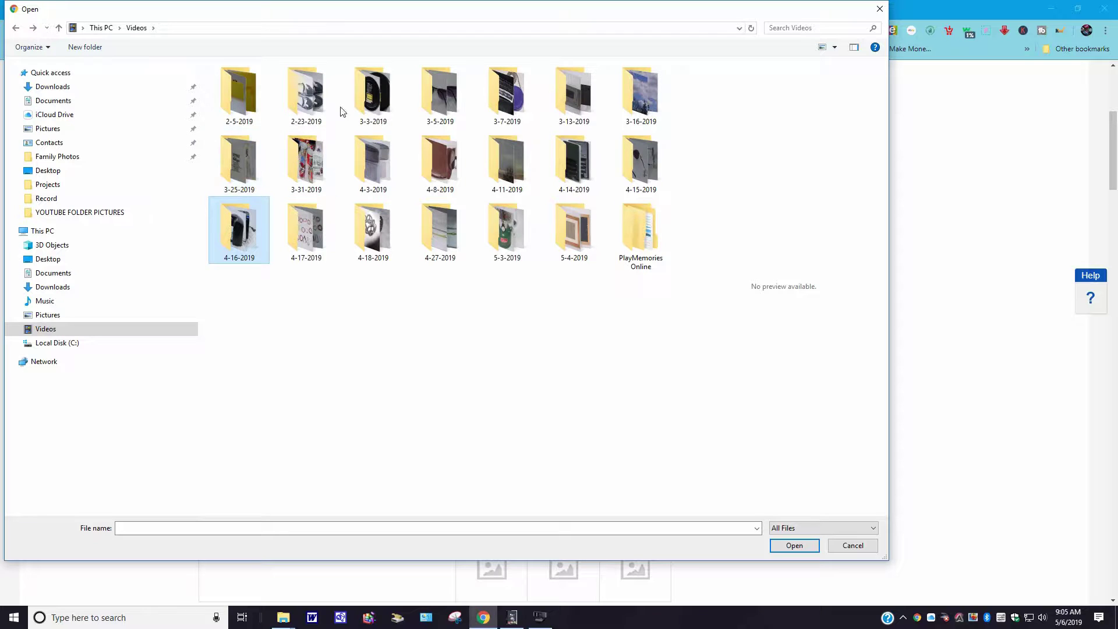
Step: Upload photos DSC01172, DSC01173, DSC01180, DSC01183, DSC01185, DSC01186, DSC01188 and DSC01189 from the 3-3-2019 folder
double_click(367, 102)
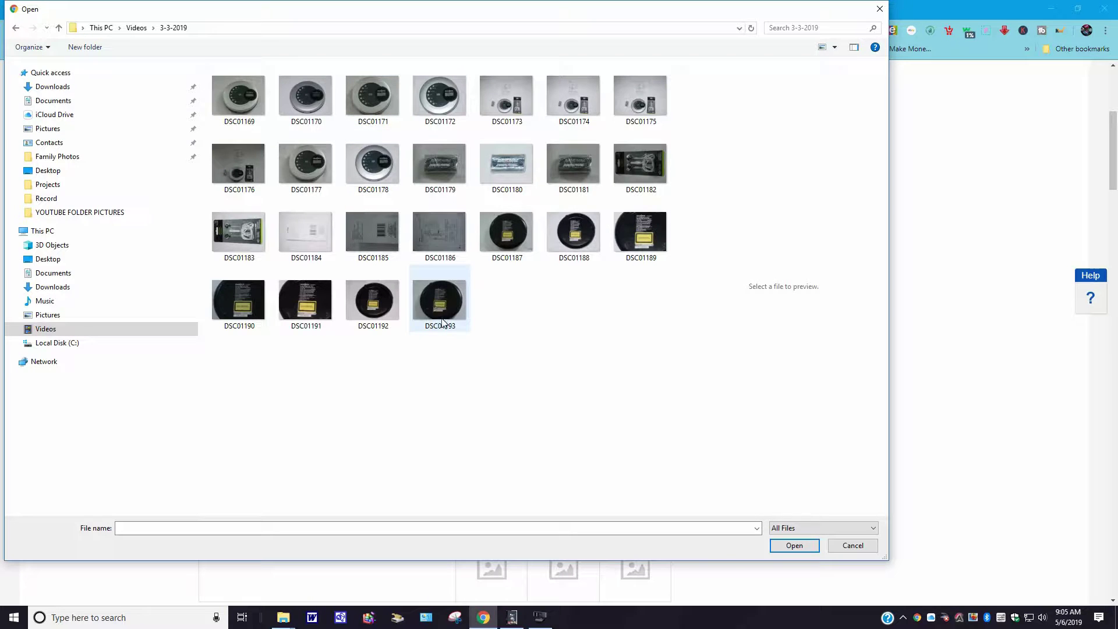
click(455, 104)
ctrl+click(507, 109)
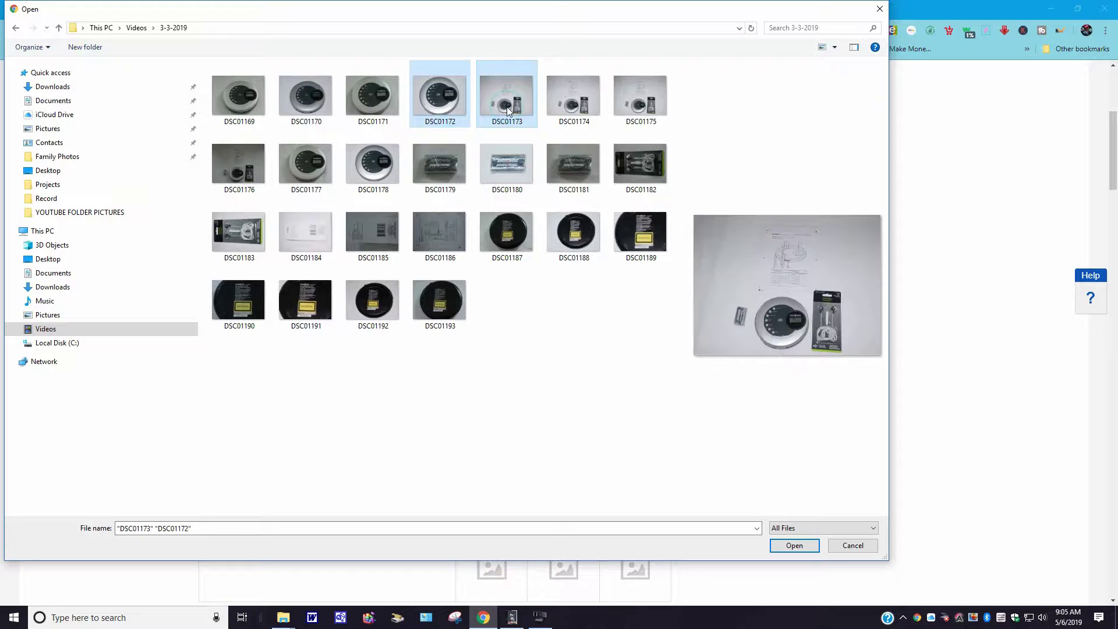
ctrl+click(504, 167)
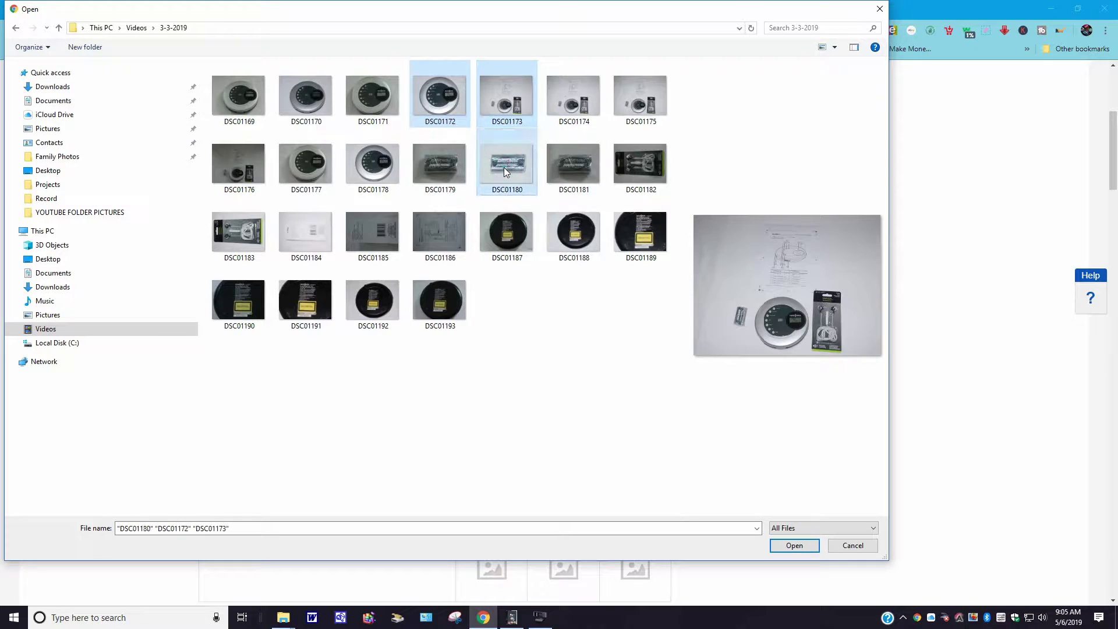
ctrl+click(238, 229)
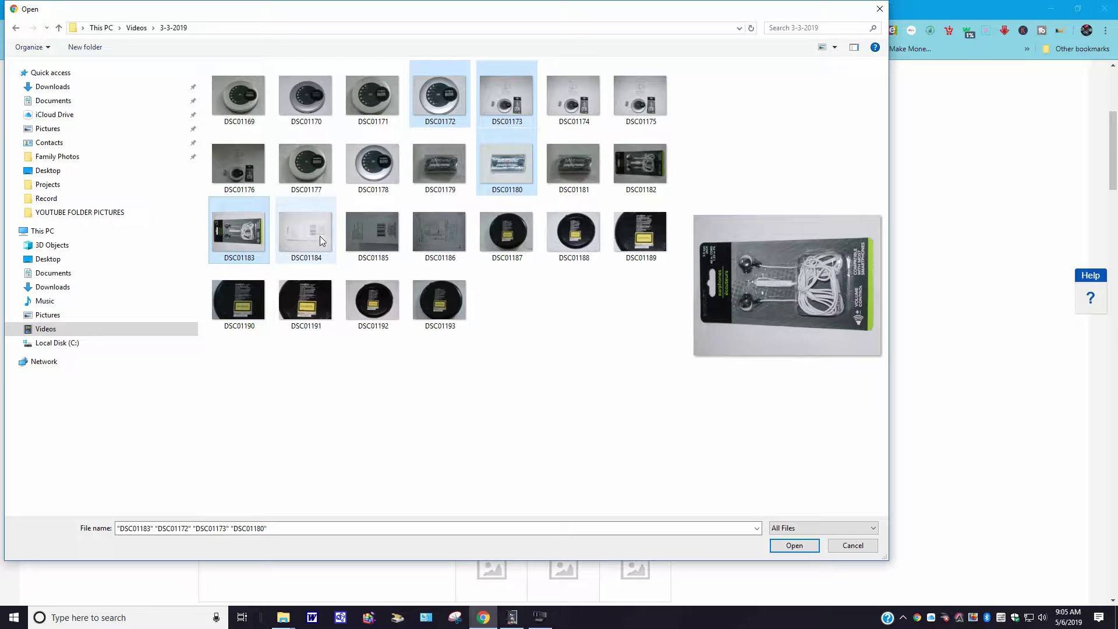
ctrl+click(373, 232)
ctrl+click(426, 228)
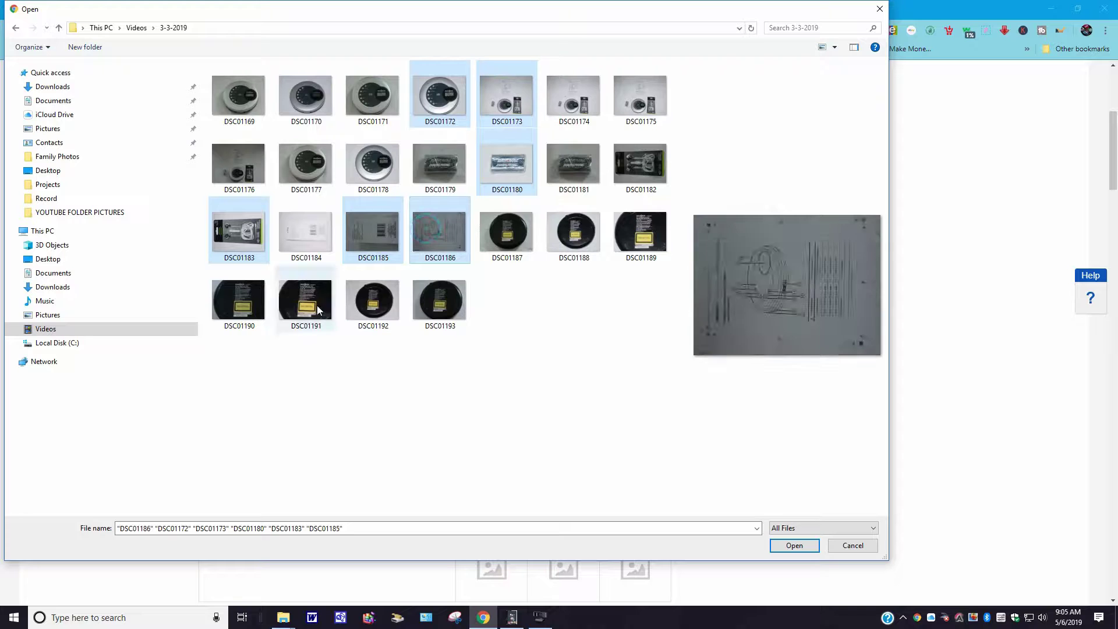
ctrl+click(573, 232)
ctrl+click(631, 239)
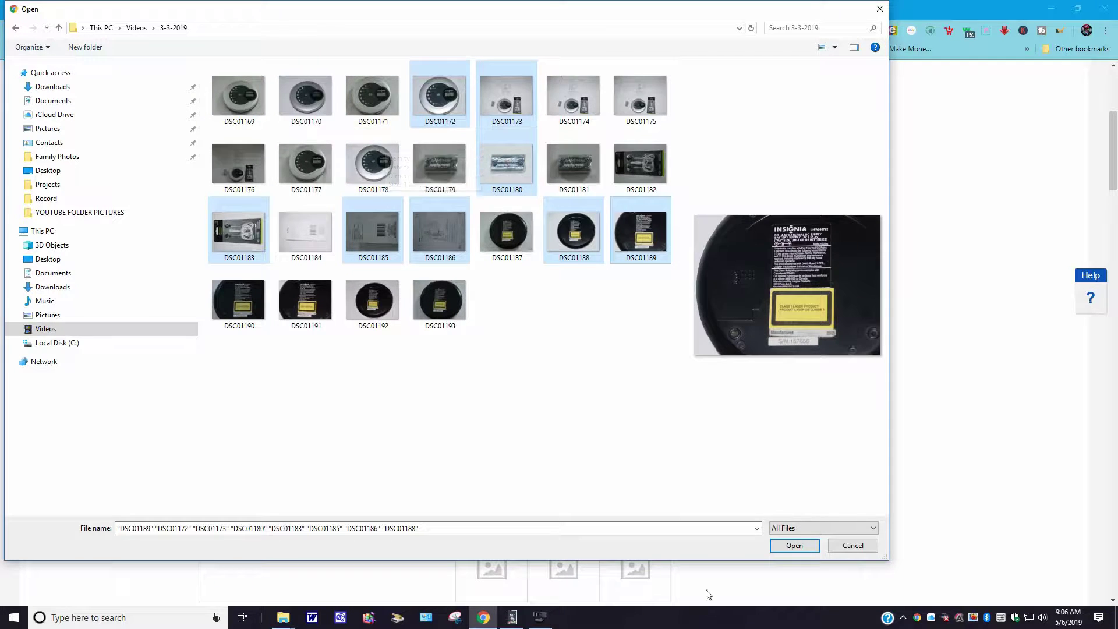
click(792, 547)
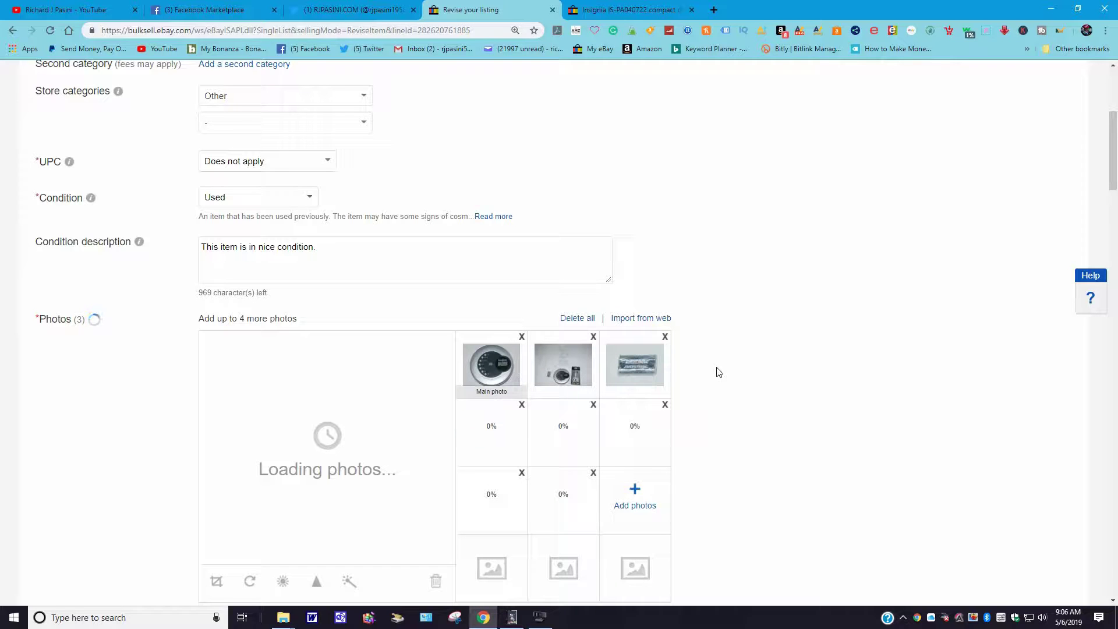
scroll(739, 377, down, 2)
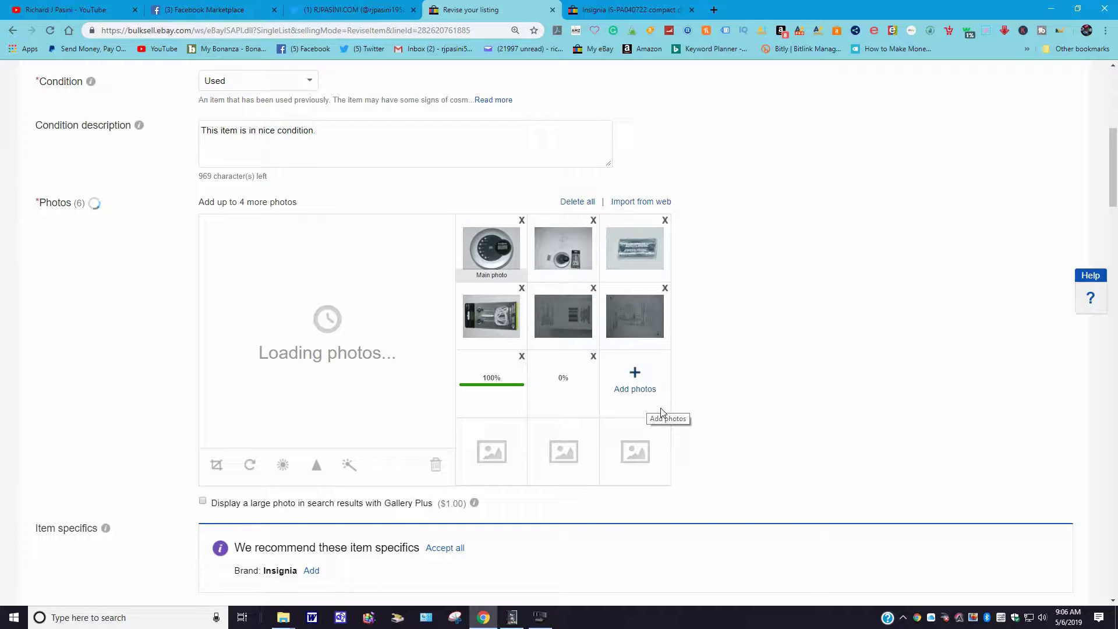
click(635, 388)
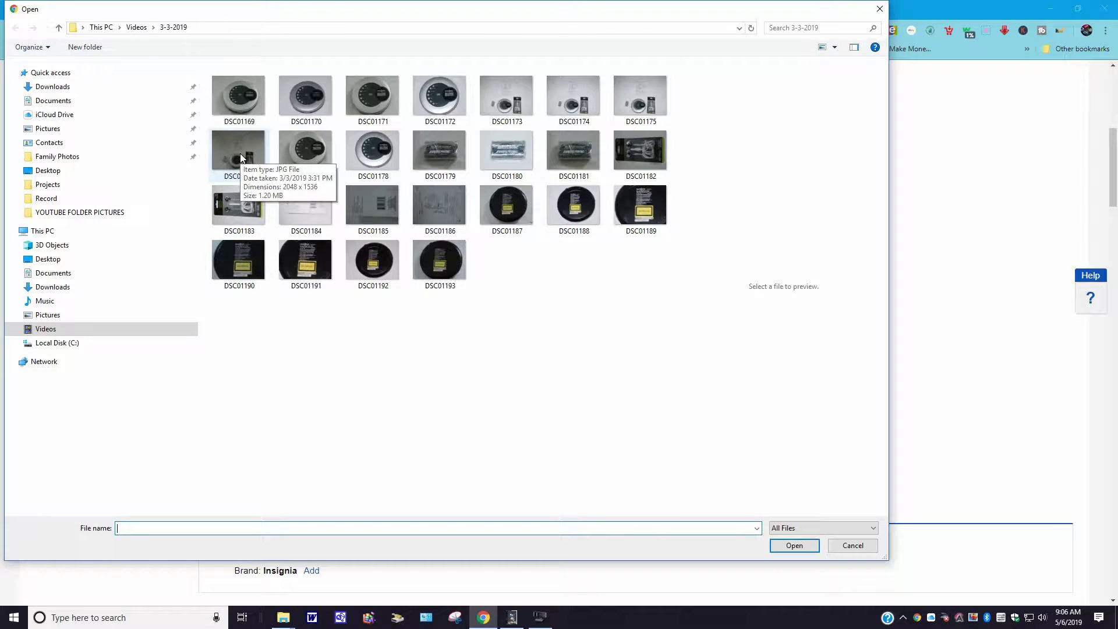
click(849, 549)
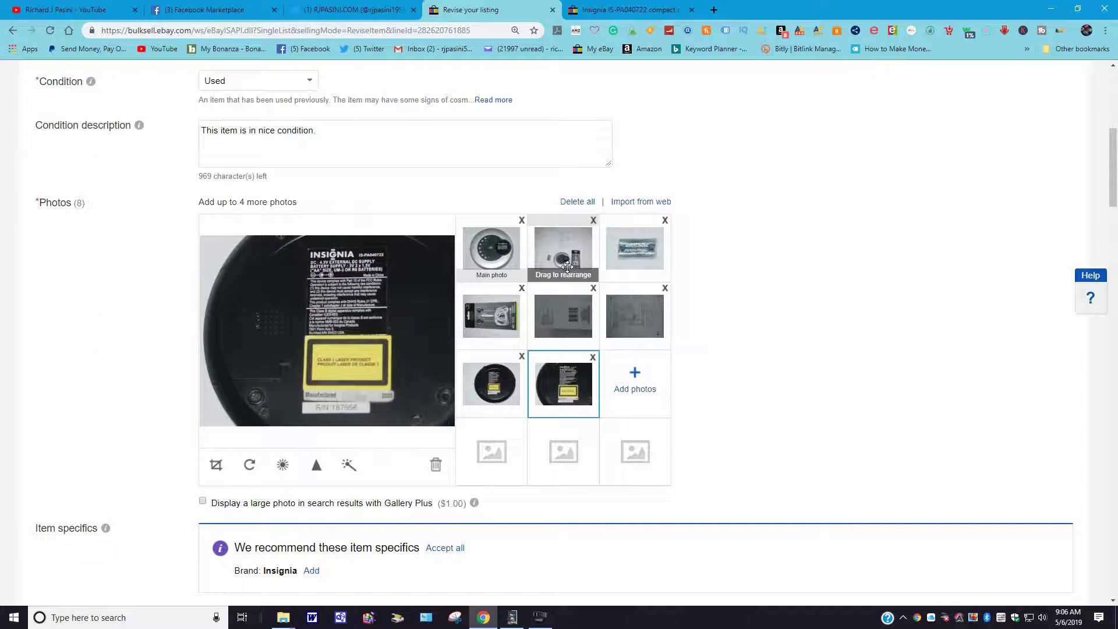
Step: Make the photo of the player with its manual, batteries and earphones the main photo, and accept the recommended brand Insignia
drag(568, 267, 500, 267)
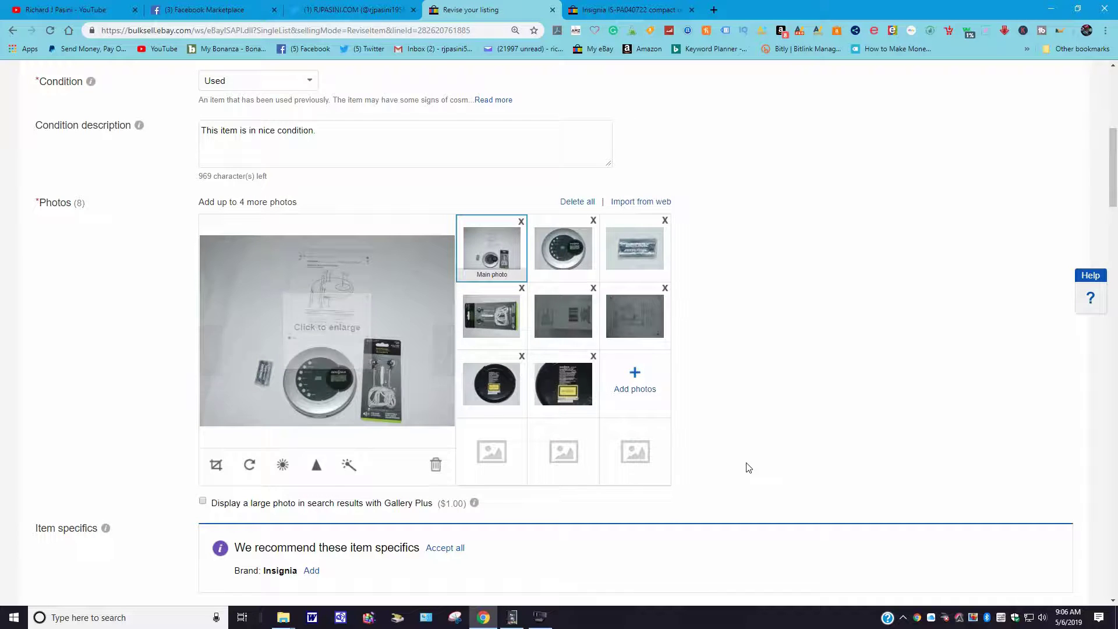
scroll(562, 516, down, 4)
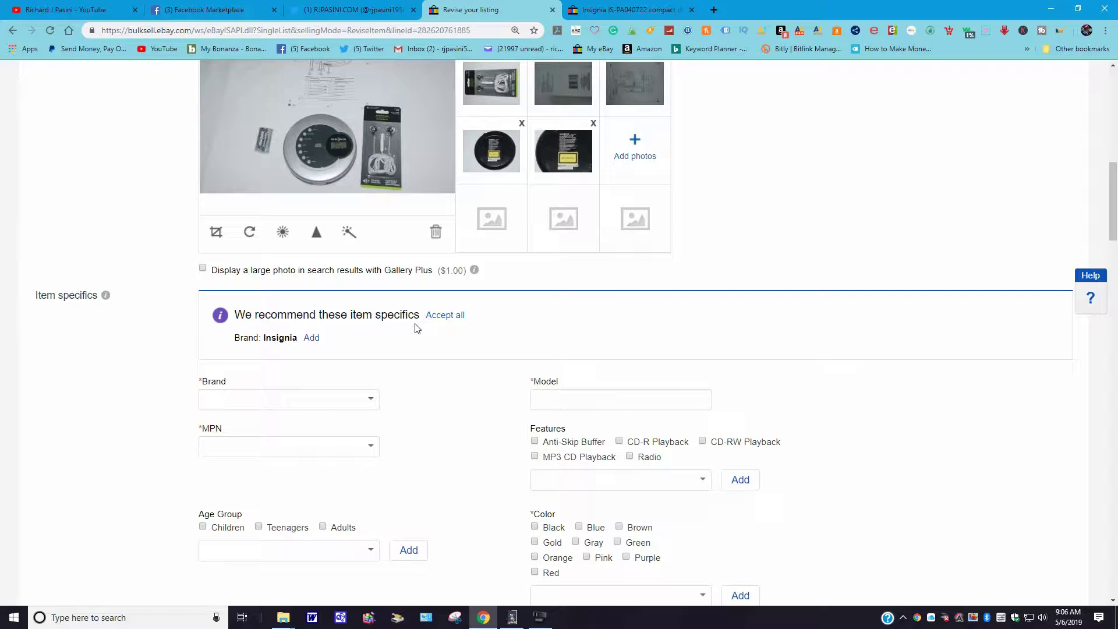
click(446, 317)
Step: Copy the model number IS-PA040722 from the listing title and paste it as the Model in the item specifics
scroll(633, 353, down, 1)
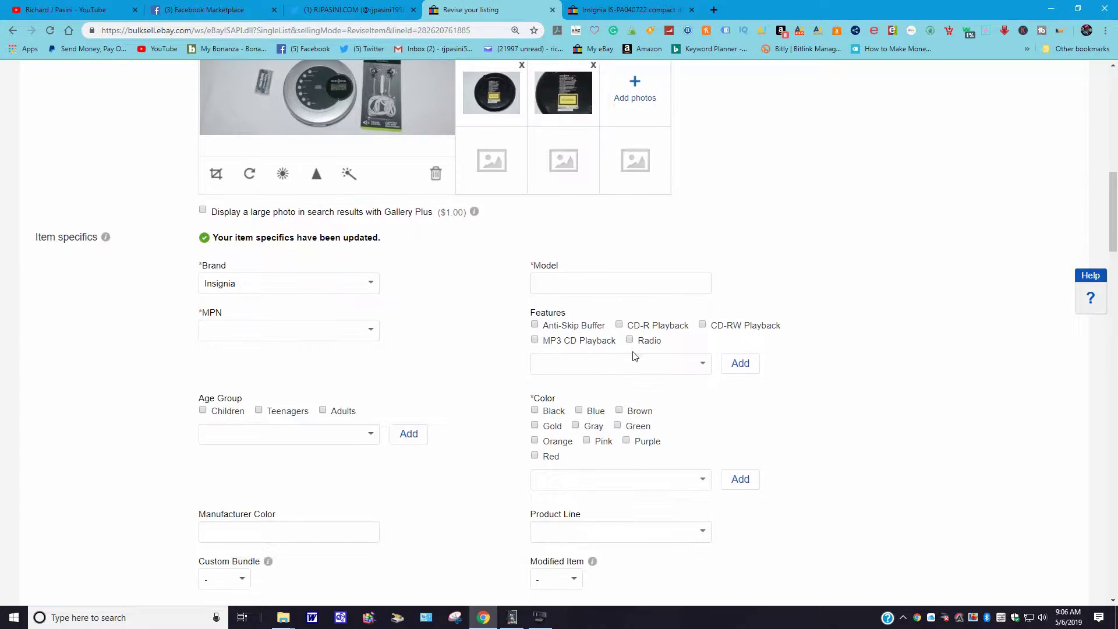
middle_click(550, 291)
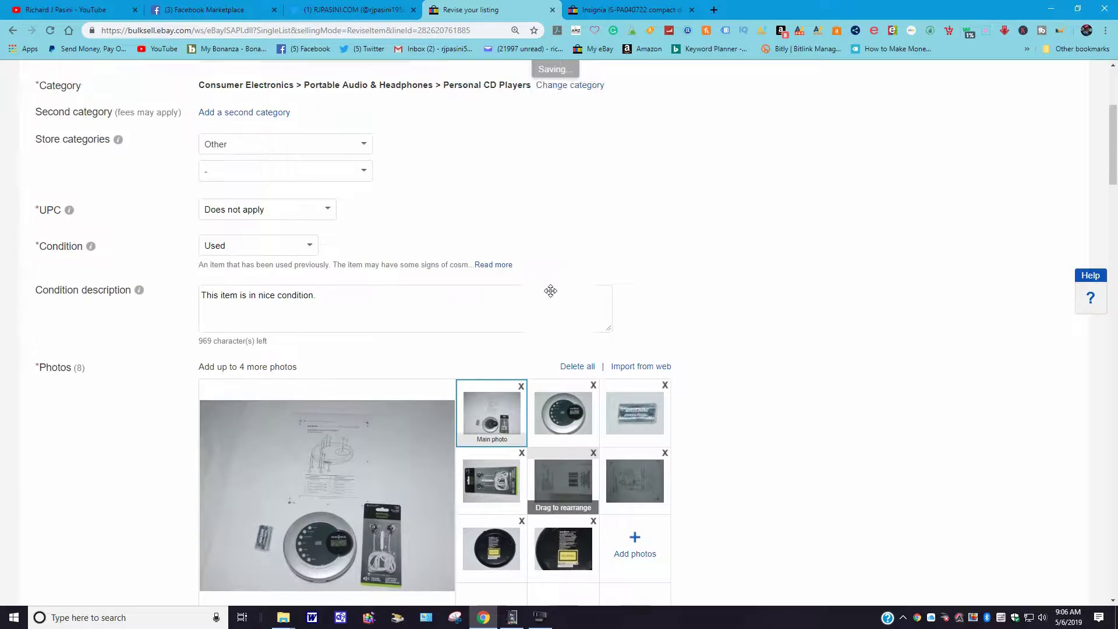
scroll(550, 290, up, 4)
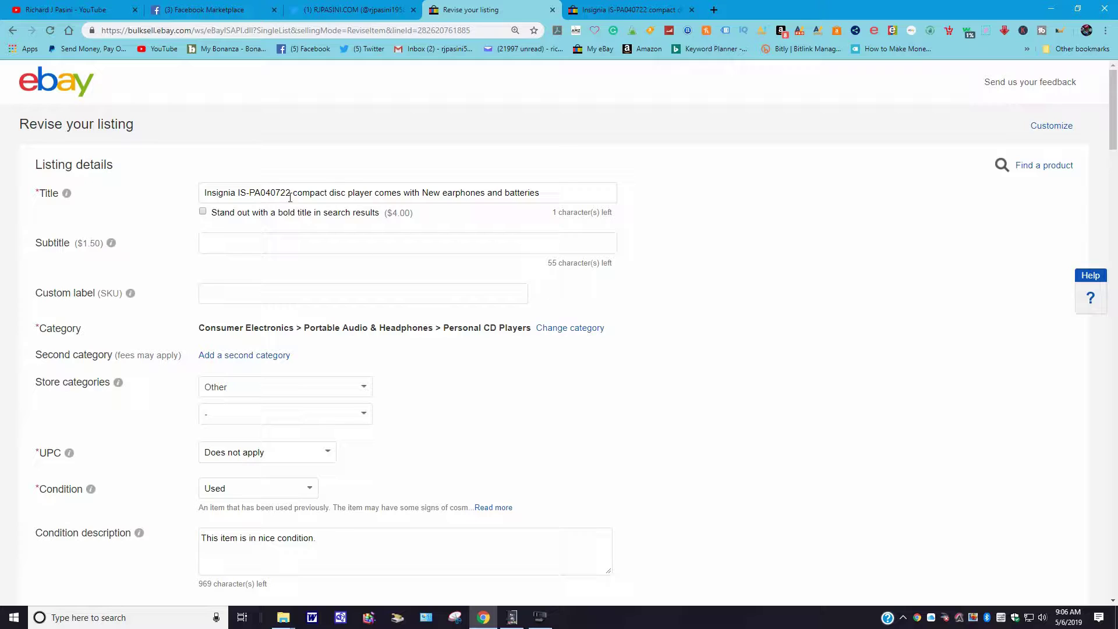
drag(292, 192, 252, 187)
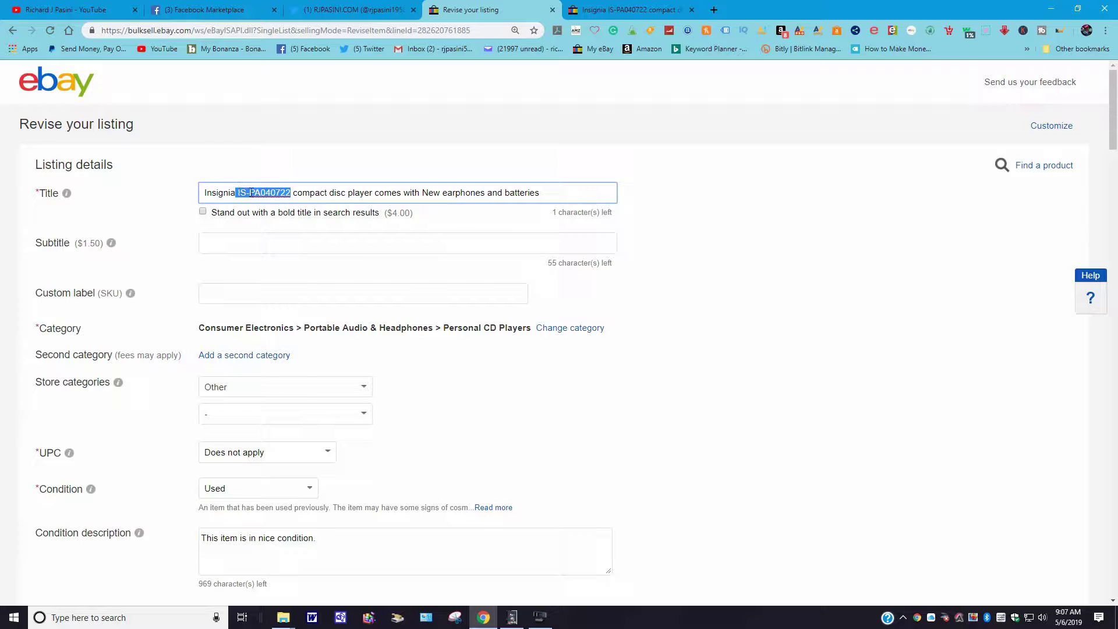
right_click(250, 192)
click(278, 236)
scroll(768, 458, down, 5)
scroll(554, 417, down, 3)
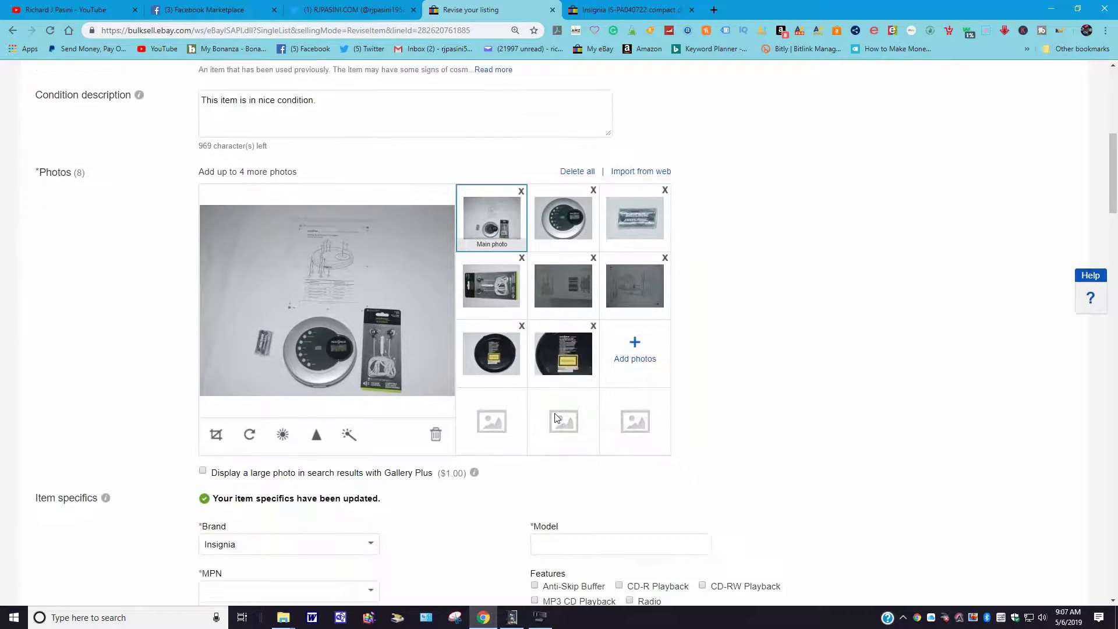
scroll(555, 417, down, 4)
click(538, 283)
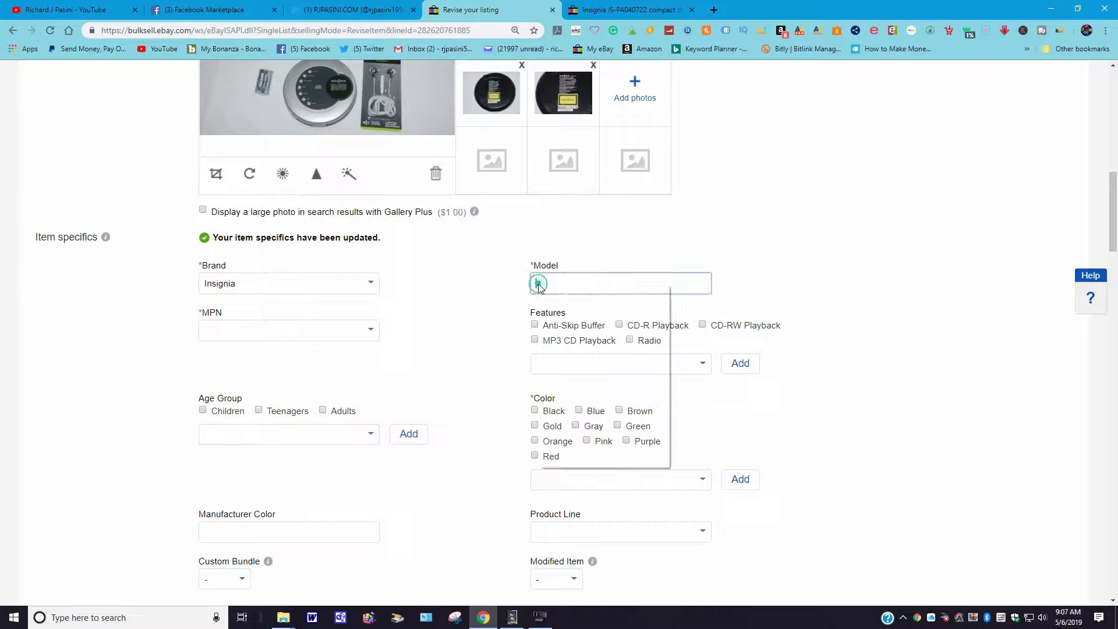
right_click(538, 285)
click(567, 373)
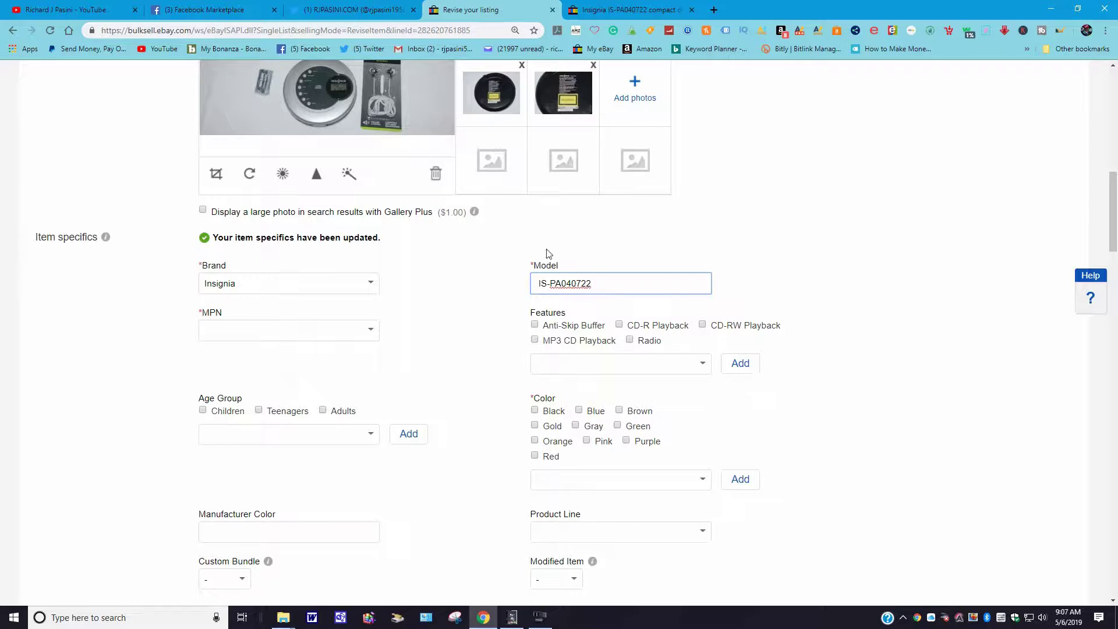
Step: Set the listing's Age Group to Children, Teenagers and Adults in the item specifics
scroll(411, 199, up, 1)
scroll(495, 257, down, 2)
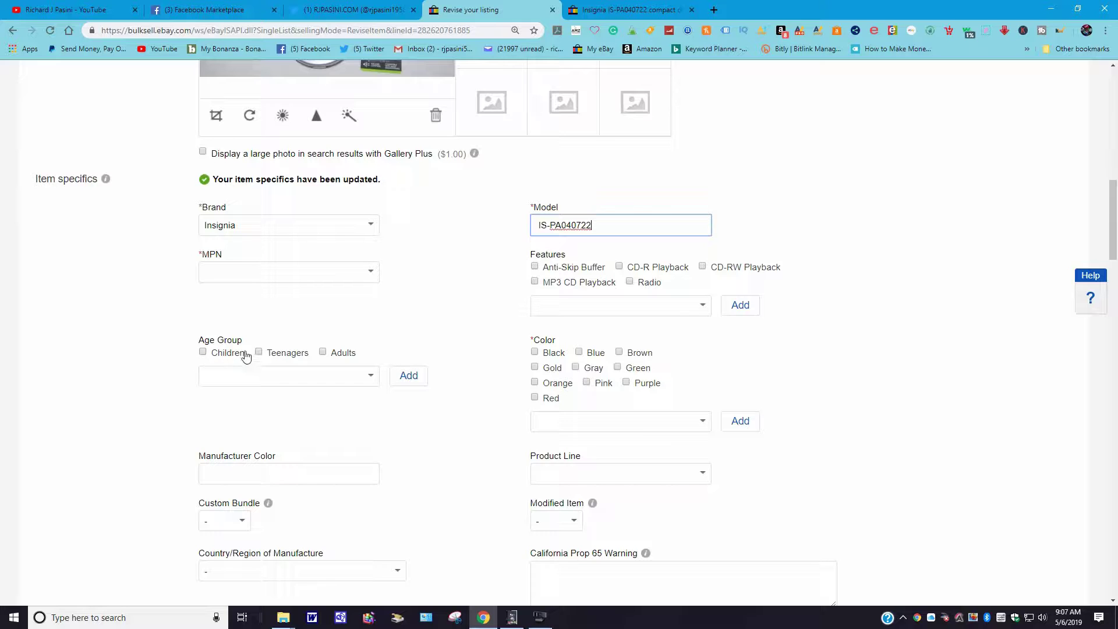
click(203, 353)
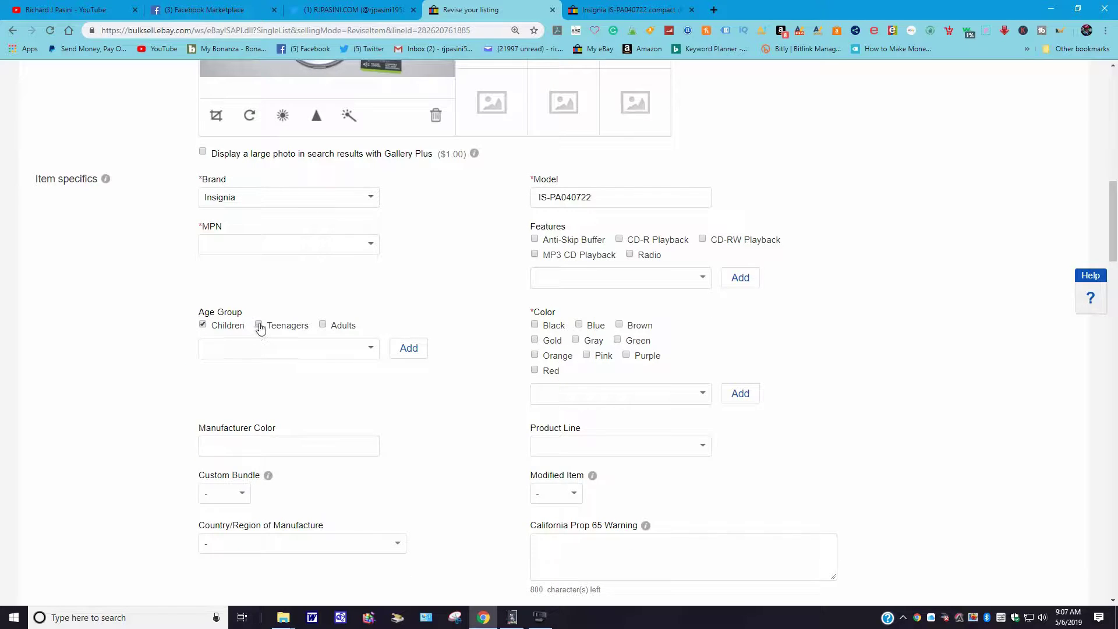
click(261, 326)
click(323, 324)
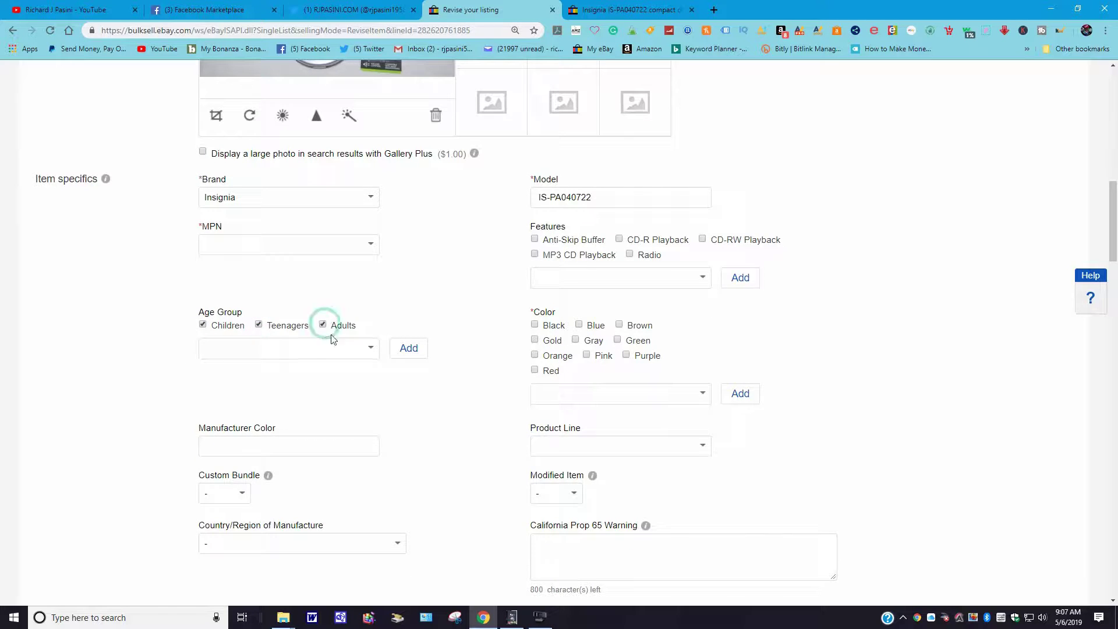
Step: Enter Silver as the Color in the item specifics
click(548, 388)
text(Sl)
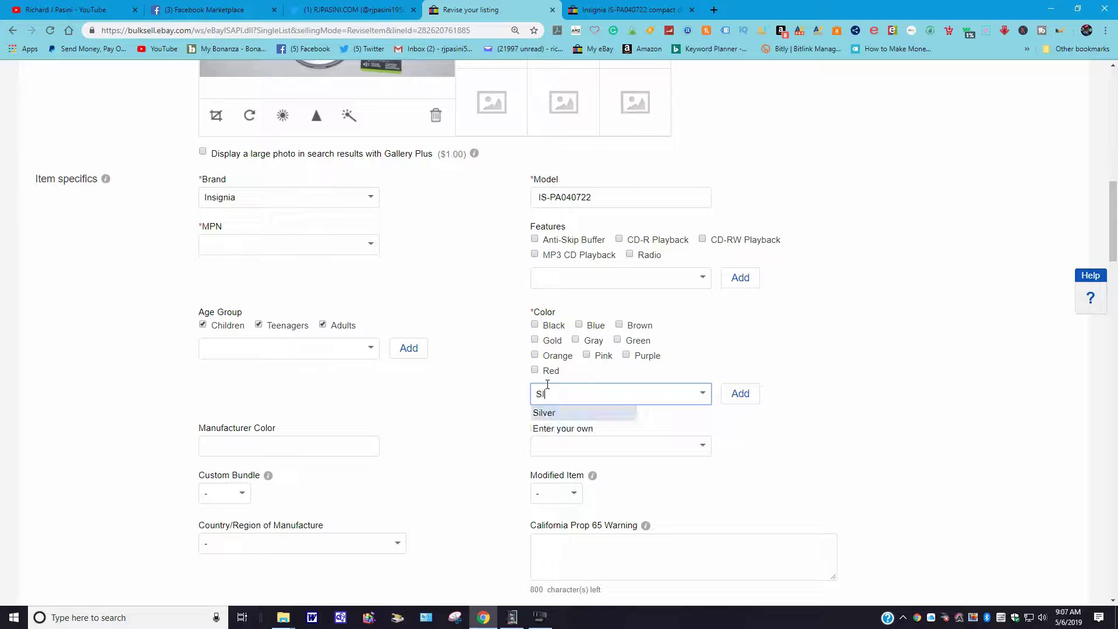
text(lver)
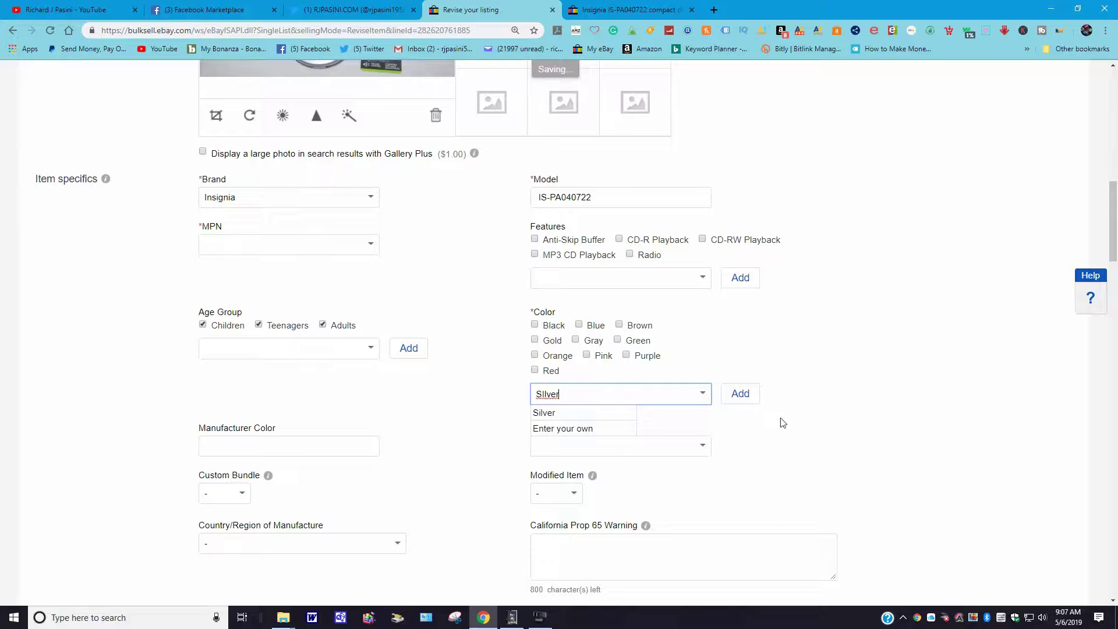
click(781, 418)
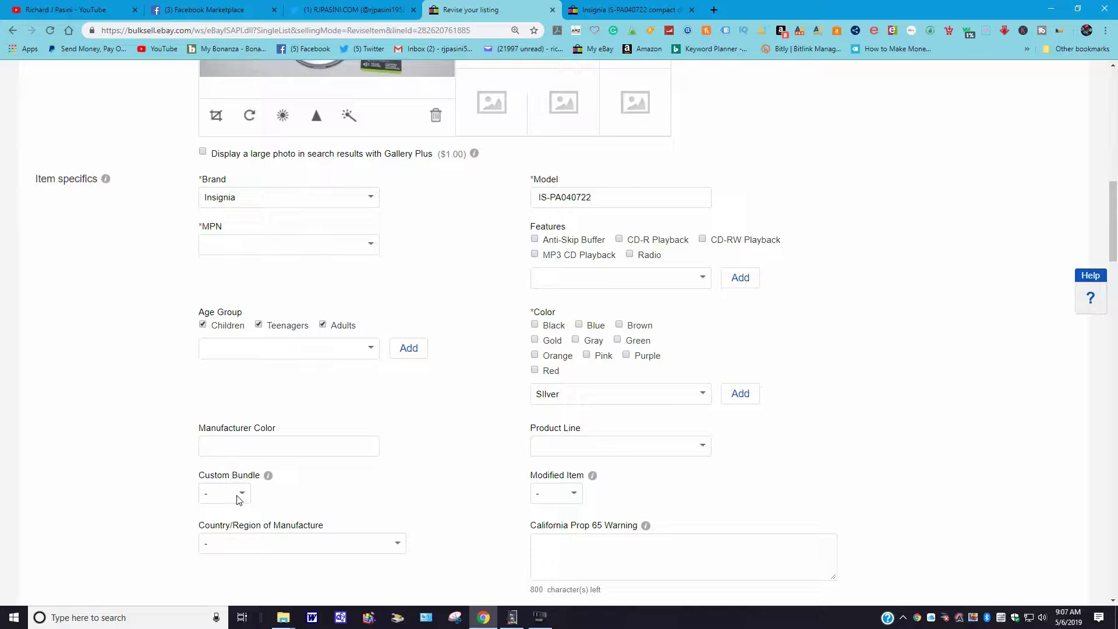
Step: Set Custom Bundle to No in the item specifics
scroll(347, 472, down, 2)
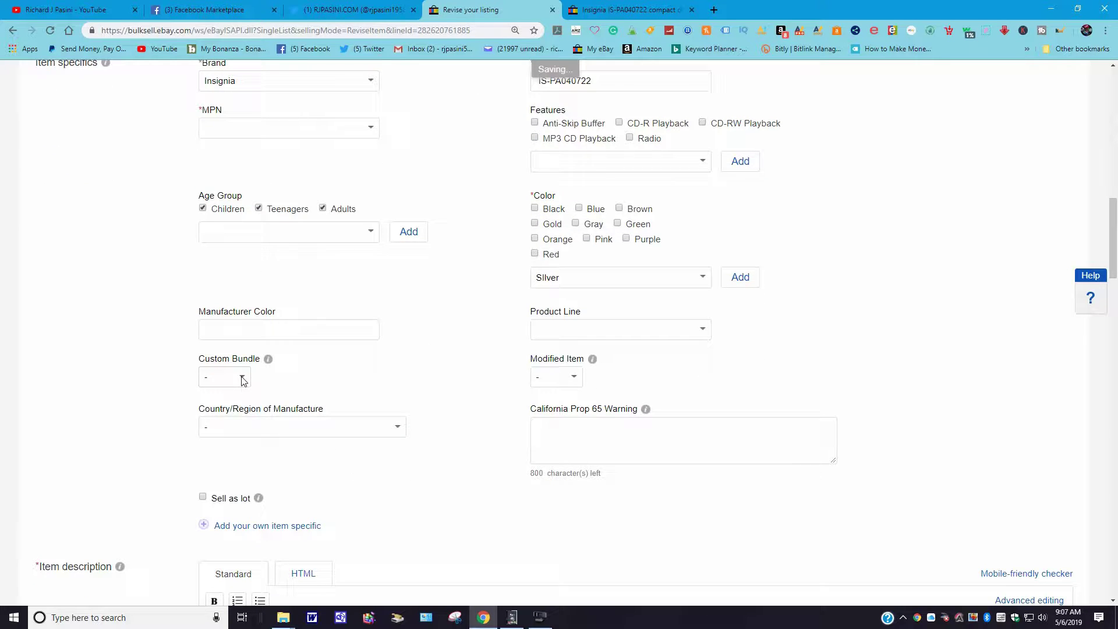
click(243, 380)
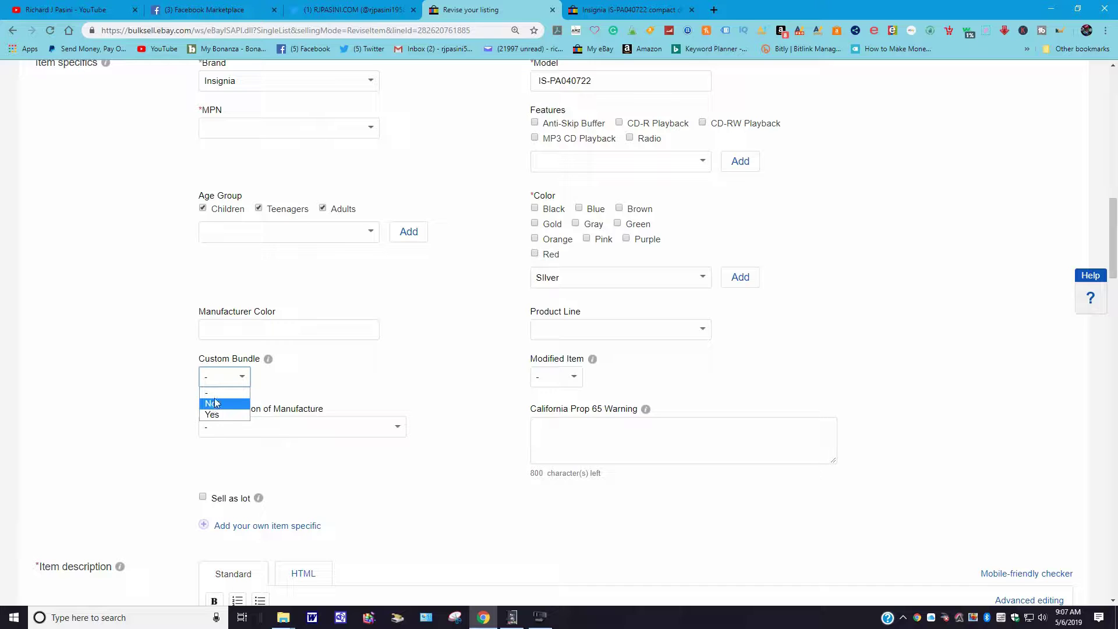
scroll(339, 408, up, 1)
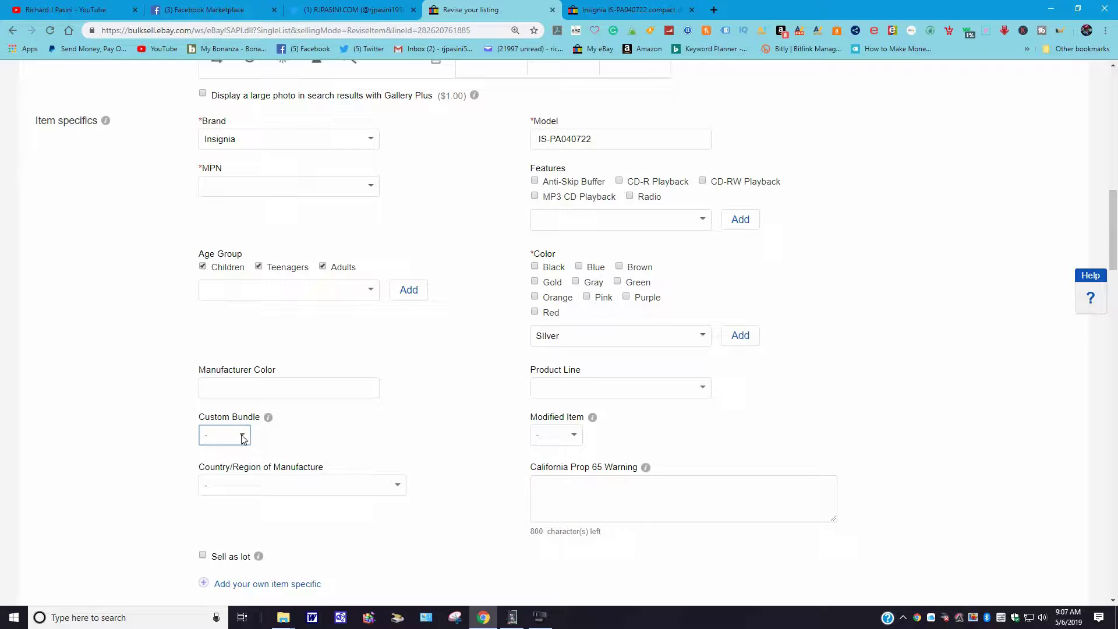
click(243, 438)
click(218, 459)
Step: Delete the entire HTML code of the old bracelet description and return the item description to the Standard view
scroll(687, 413, down, 6)
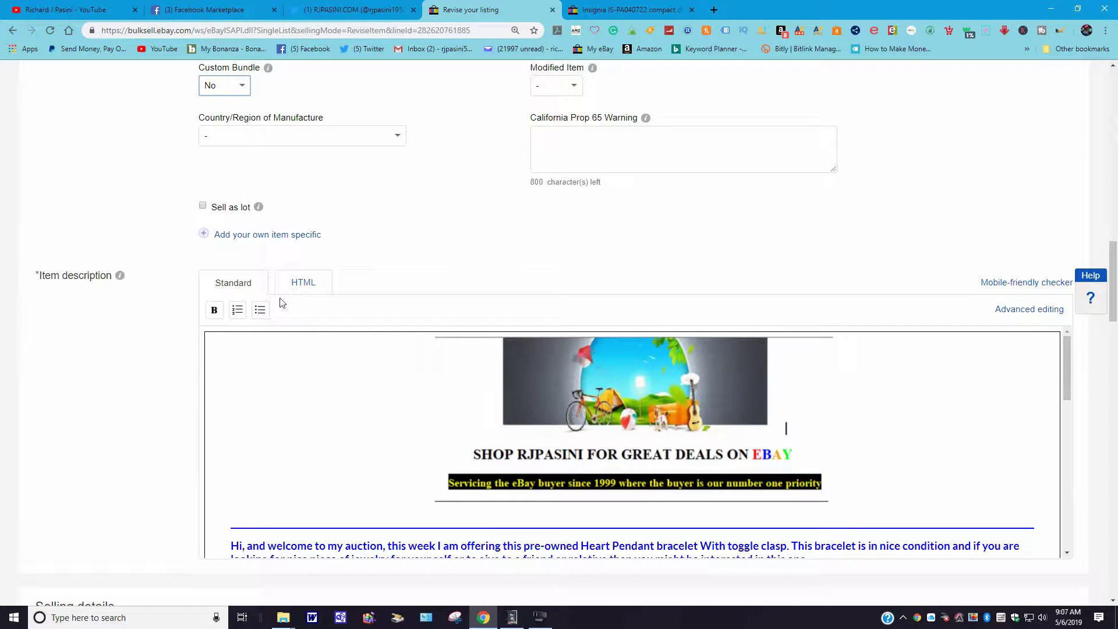
scroll(775, 405, down, 2)
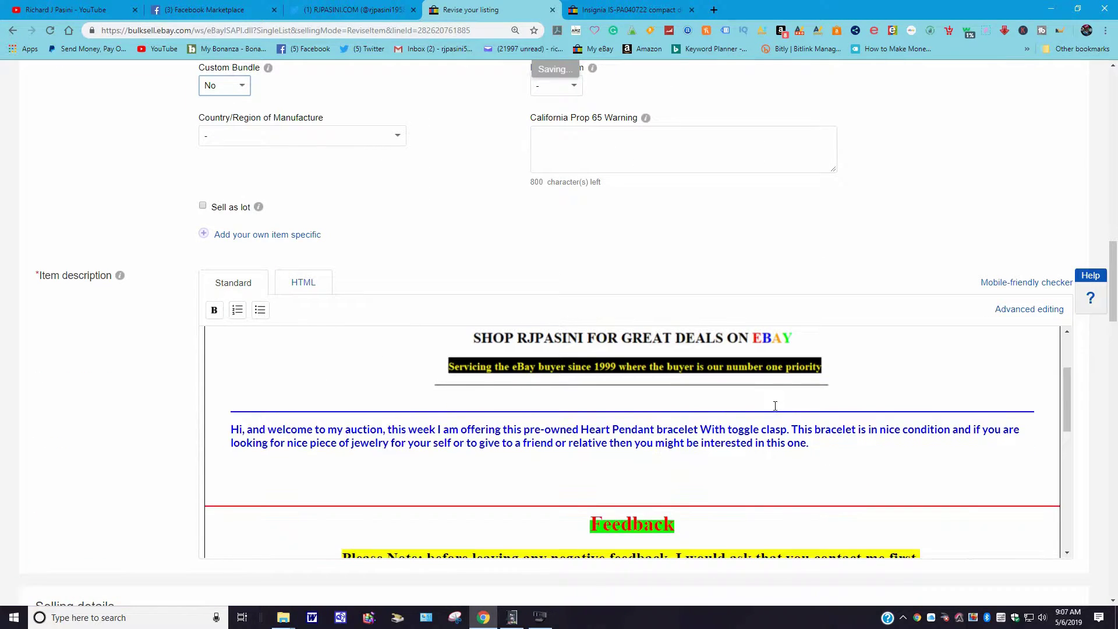
scroll(514, 408, up, 1)
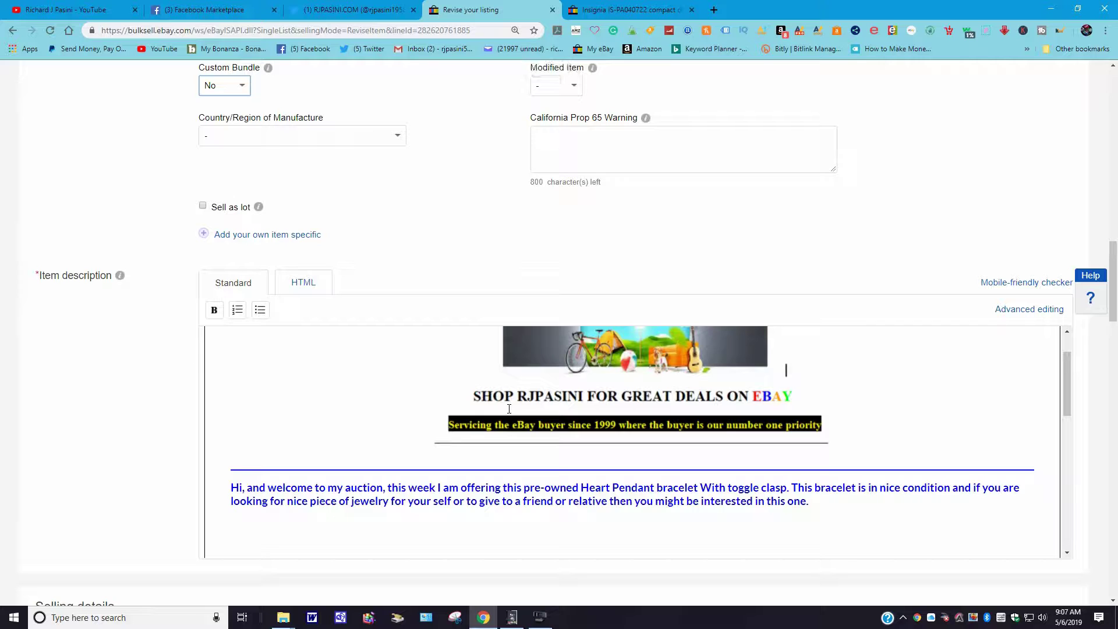
click(302, 282)
right_click(324, 379)
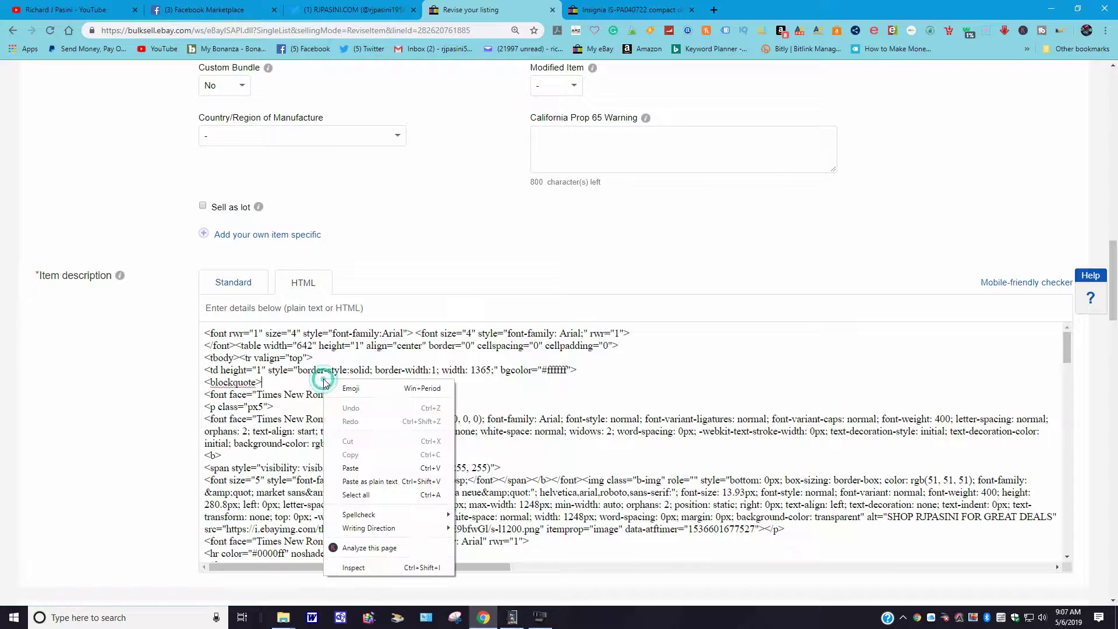
click(356, 494)
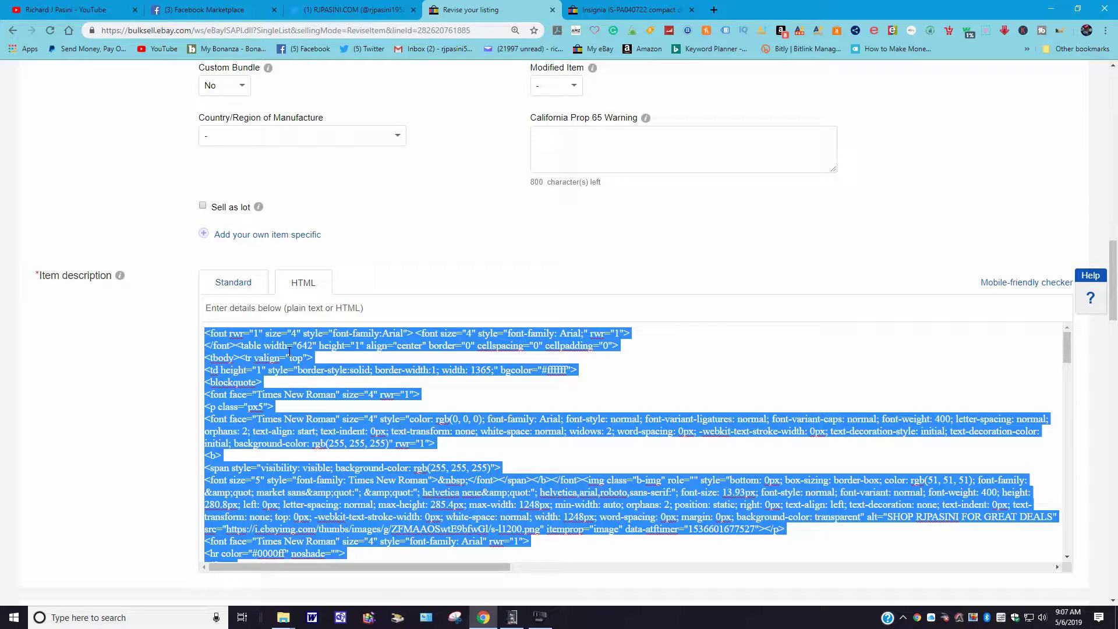
key(Delete)
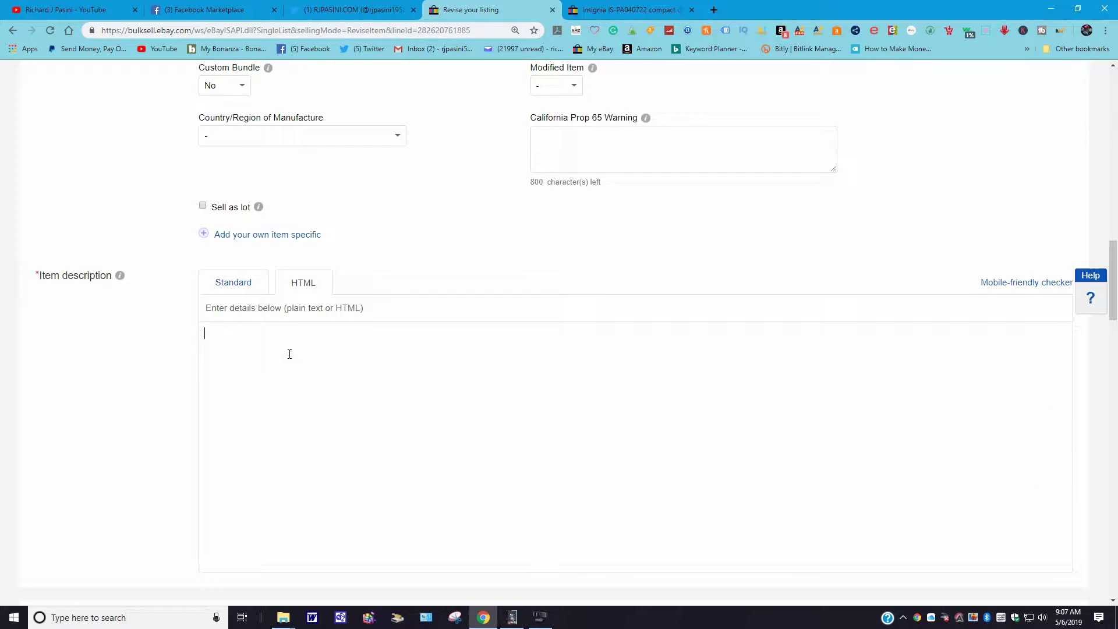
click(231, 283)
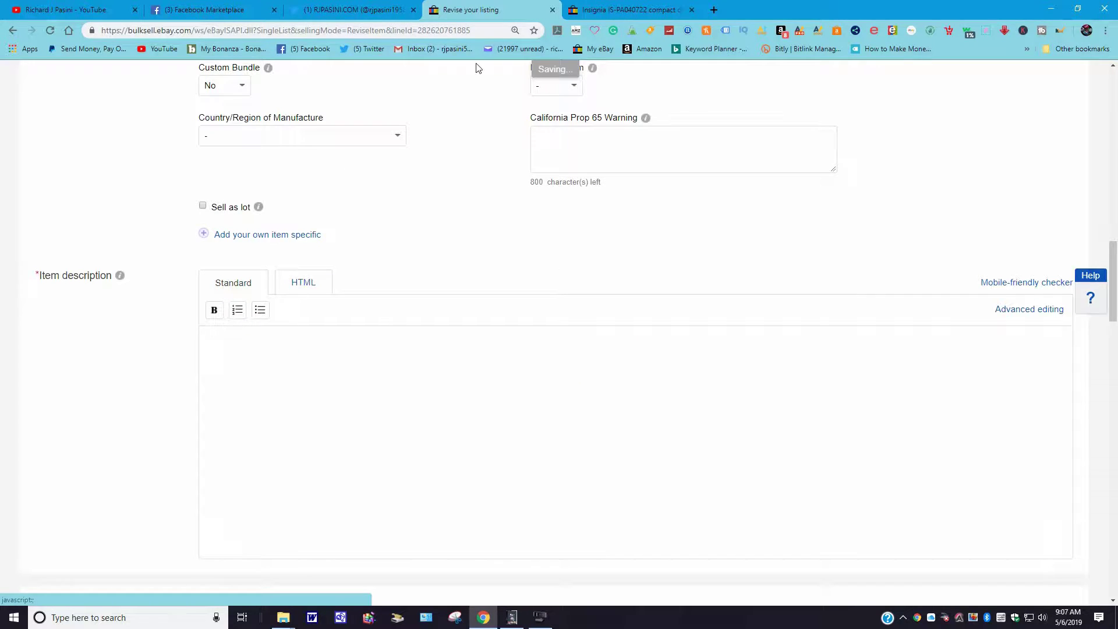
Step: Look over the item specifics and description of the ended Insignia compact disc player listing
click(629, 9)
scroll(572, 288, down, 3)
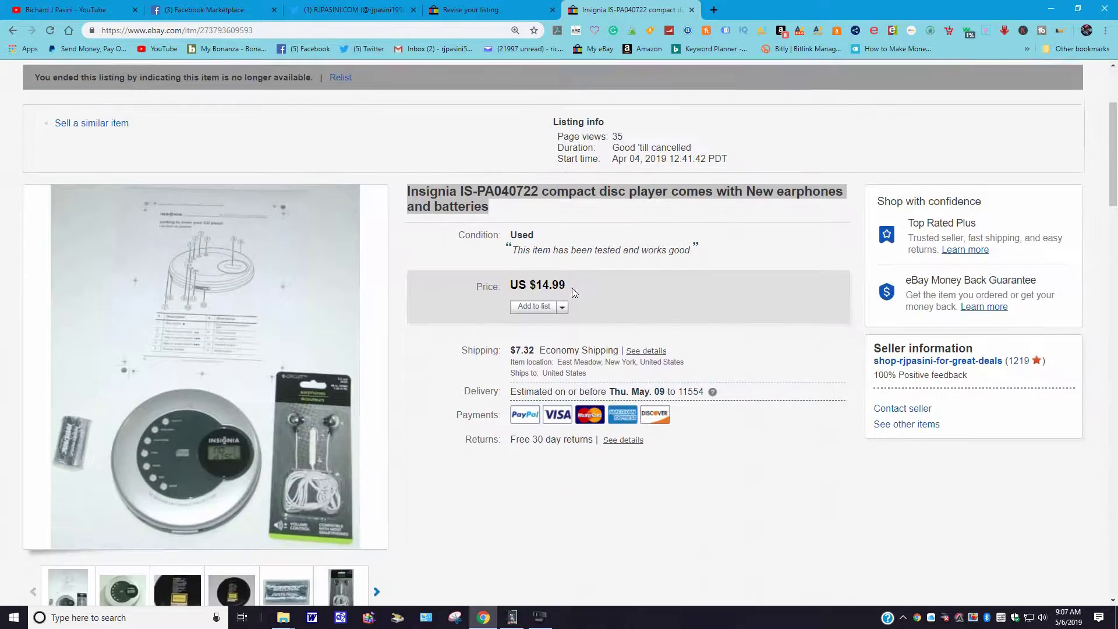
scroll(572, 287, down, 12)
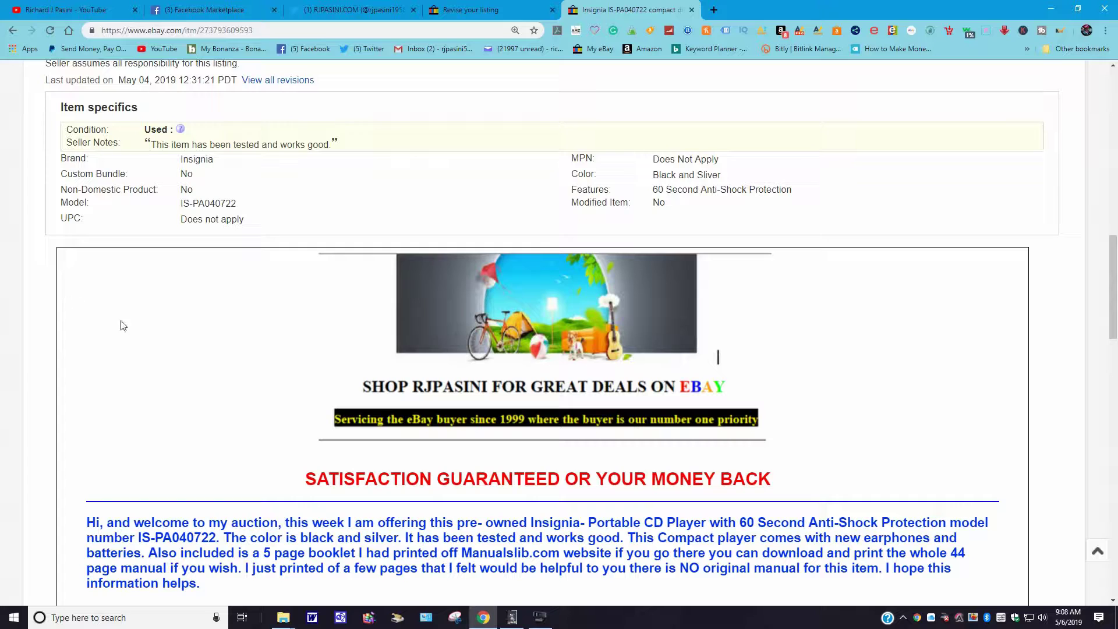
scroll(124, 326, down, 1)
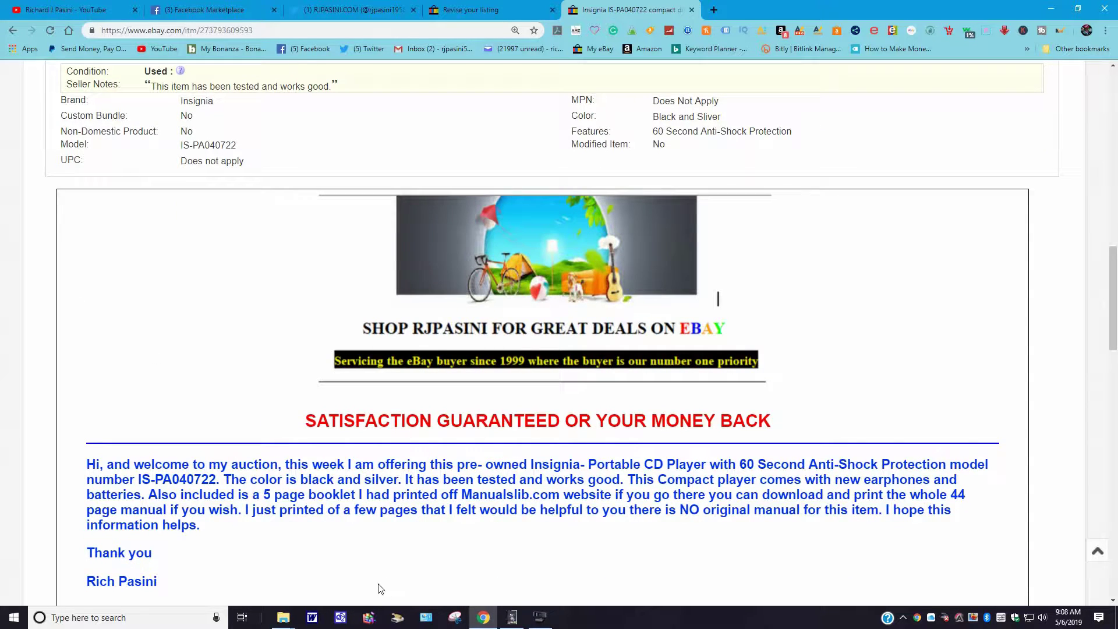
Step: Switch to FrontPage, open the template for all eBay listings, and delete its Coleman lantern description paragraph
click(340, 619)
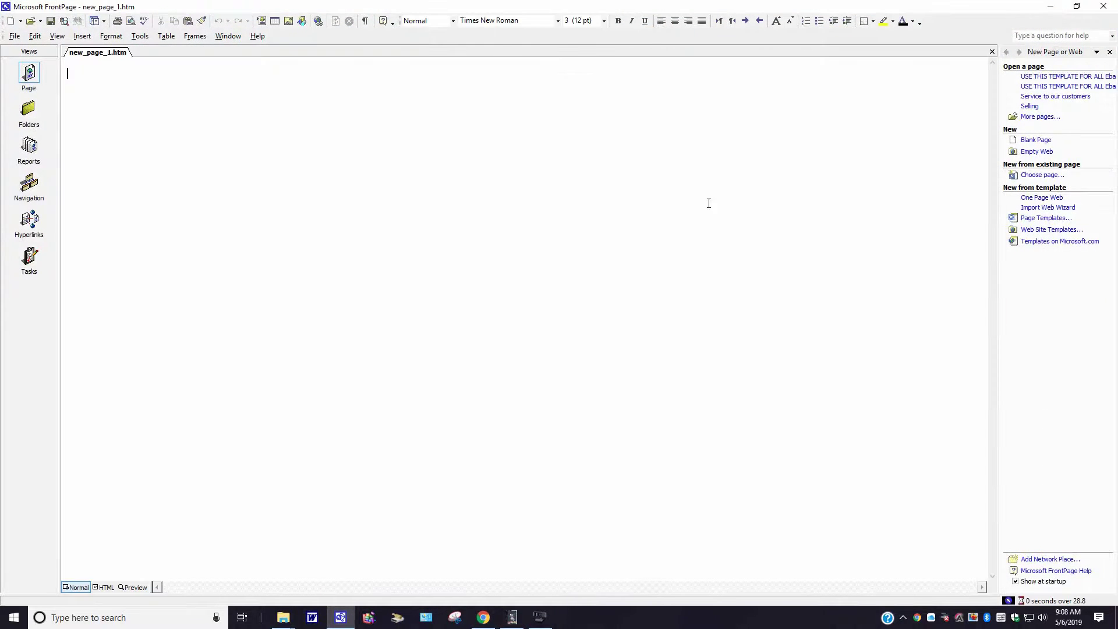
click(1033, 77)
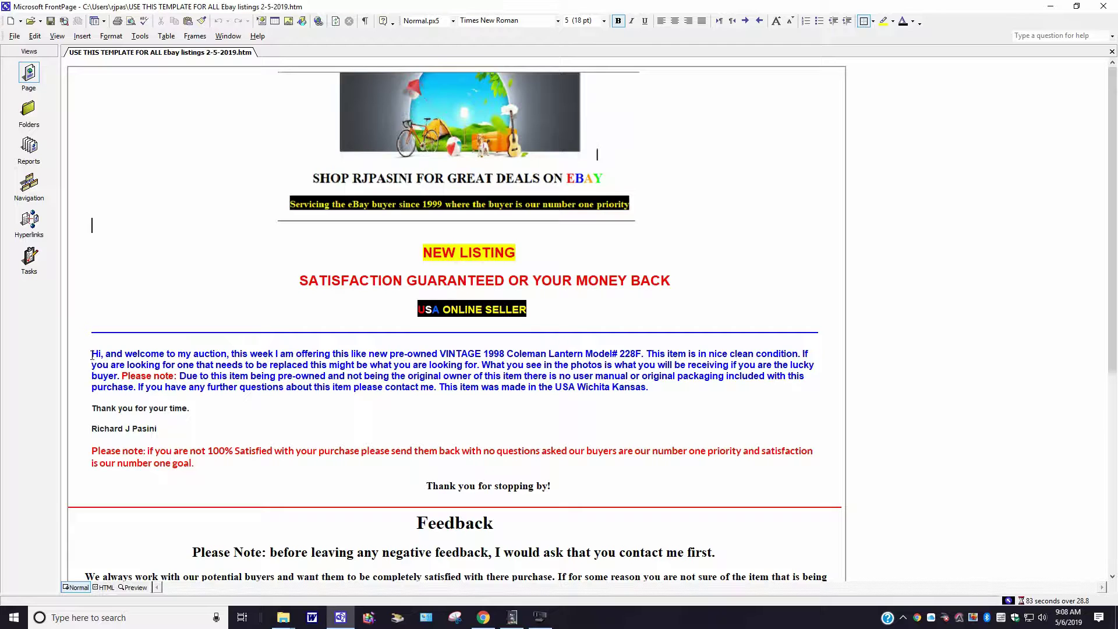
drag(91, 353, 211, 397)
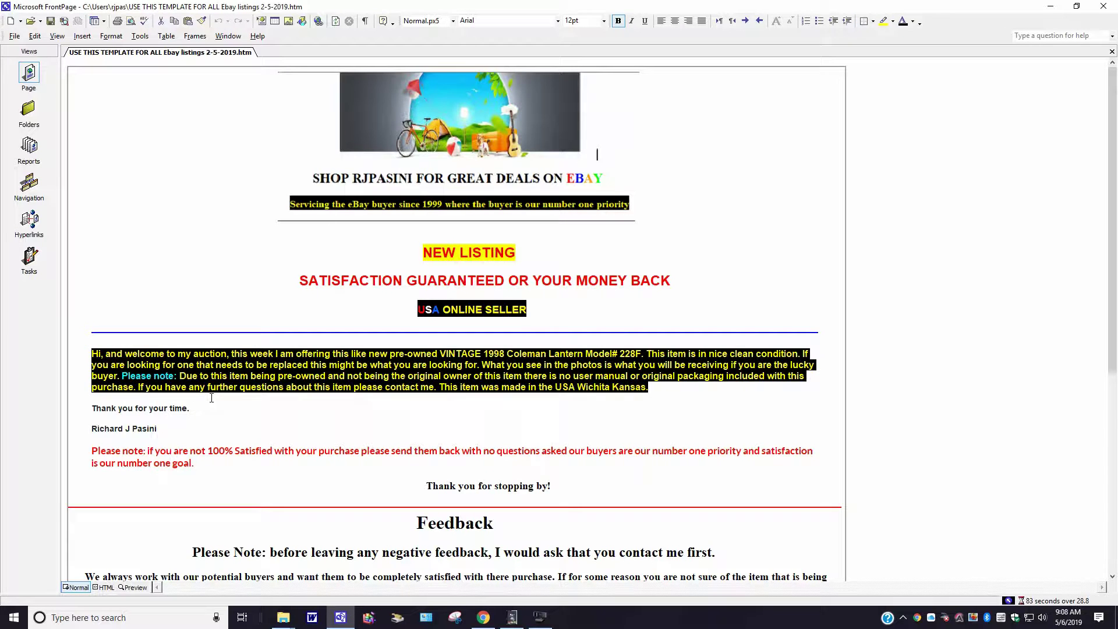
key(Delete)
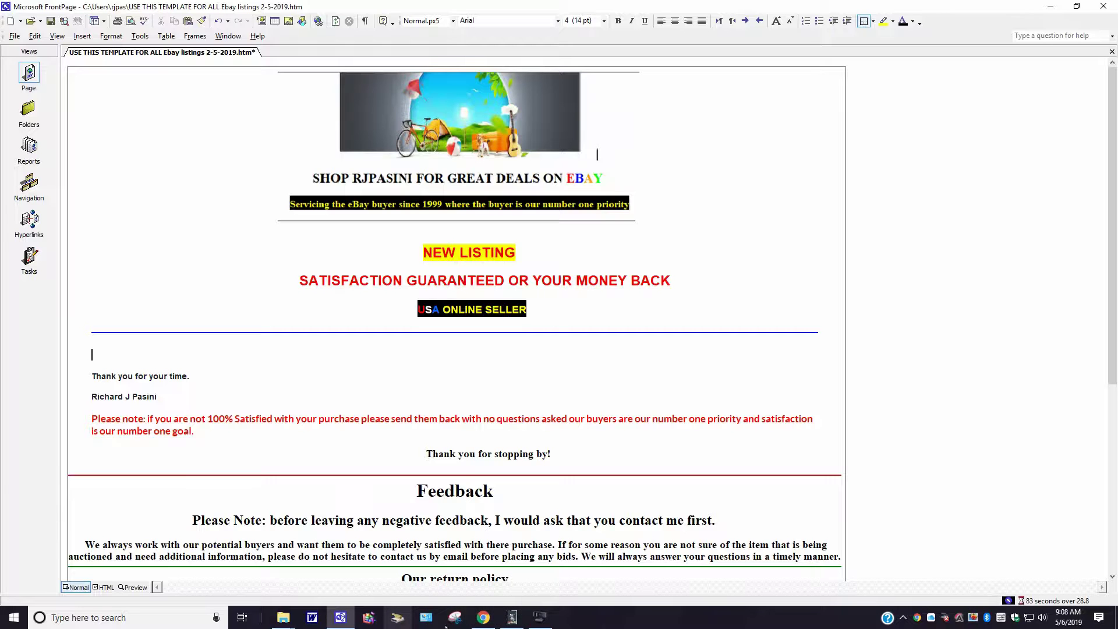
Step: Copy the CD player description with its closing signature from the ended listing in Chrome and paste it below the FrontPage template's blue line
click(483, 617)
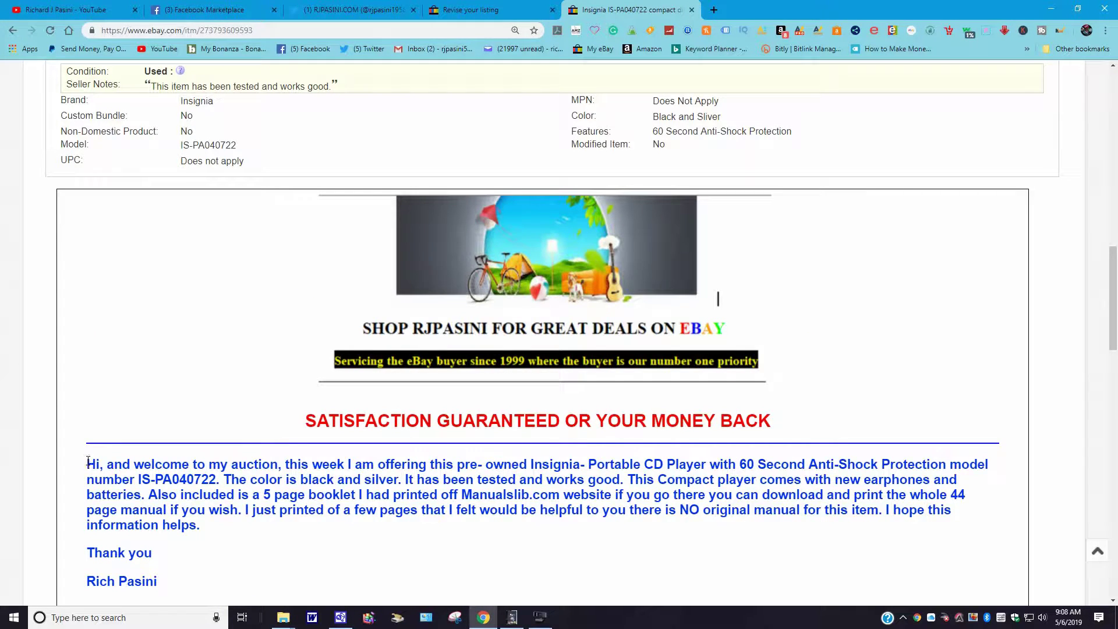
mouse_move(88, 461)
mouse_down()
mouse_move(160, 562)
mouse_move(163, 590)
mouse_up()
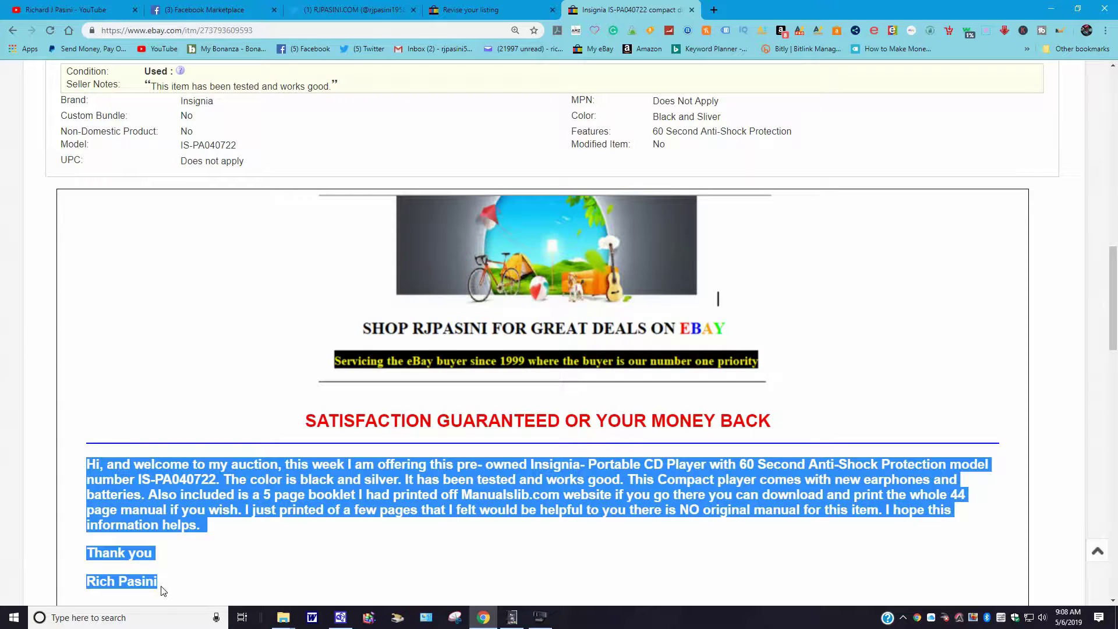
right_click(355, 478)
click(383, 488)
click(315, 618)
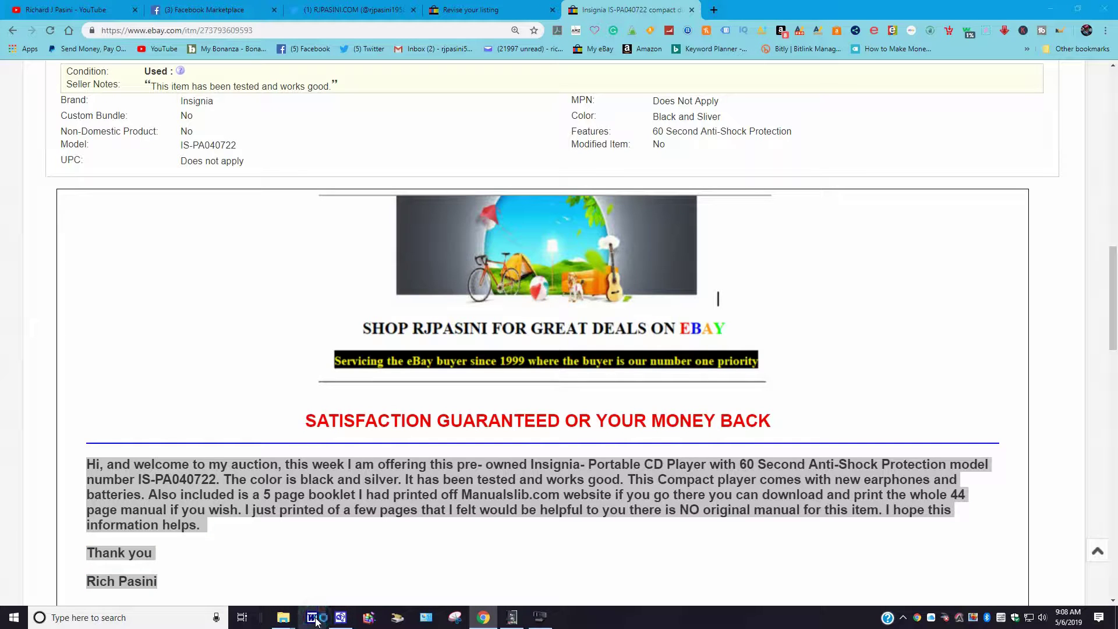
click(341, 617)
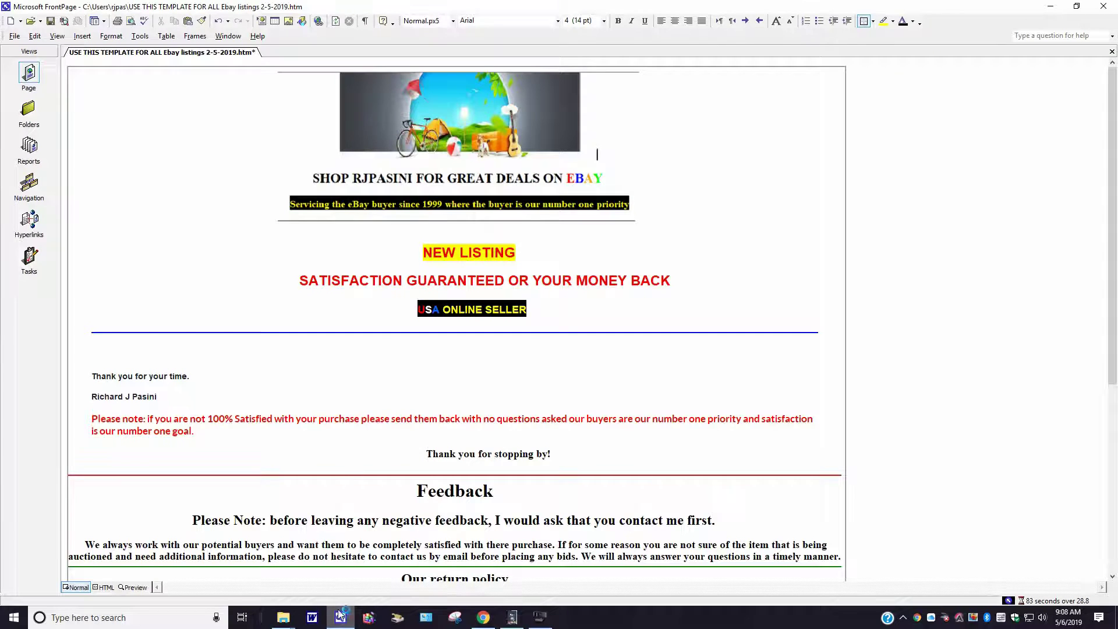
right_click(93, 345)
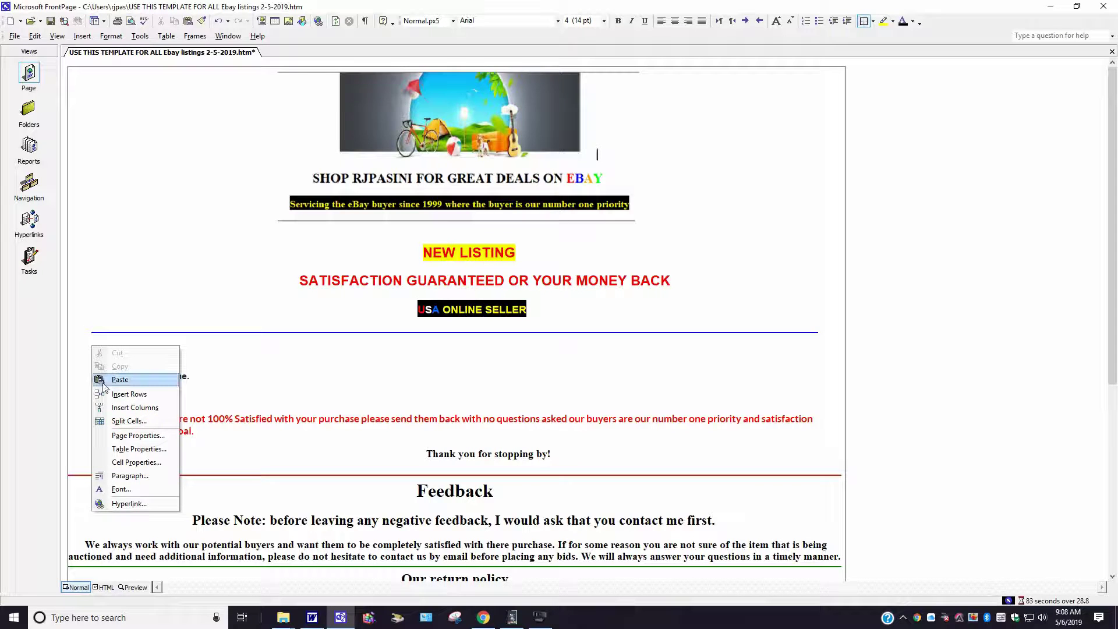
click(120, 380)
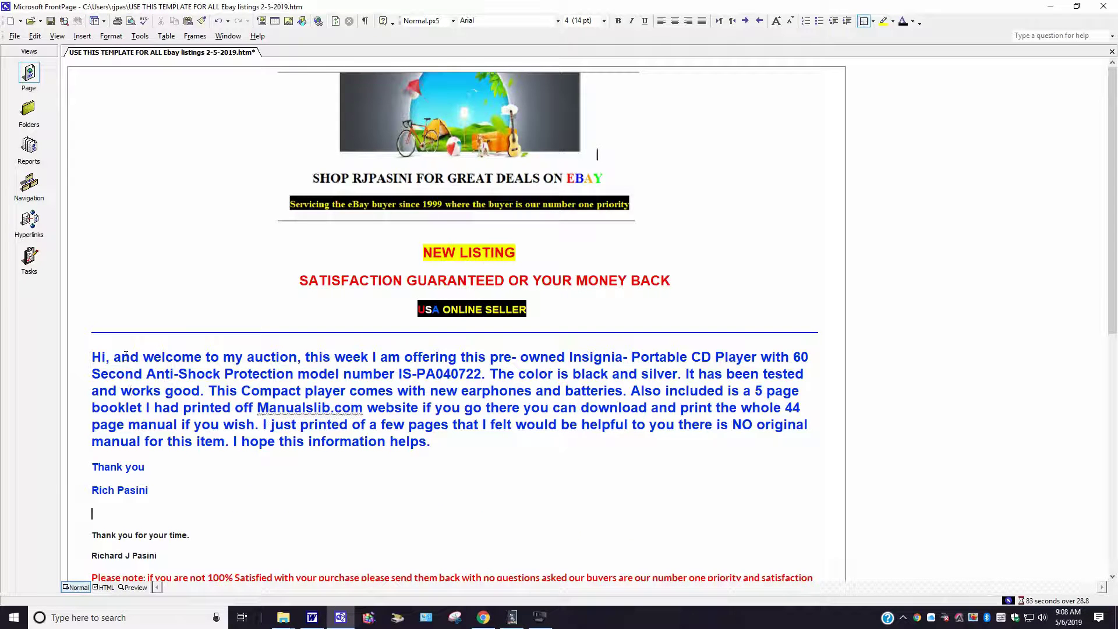
drag(91, 356, 463, 450)
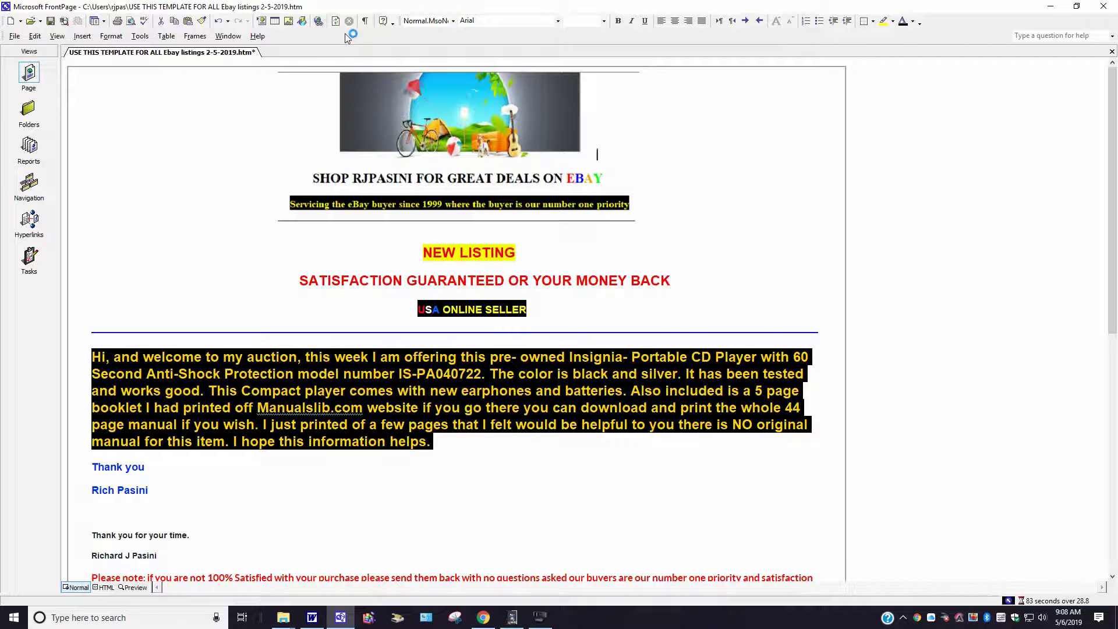
click(668, 92)
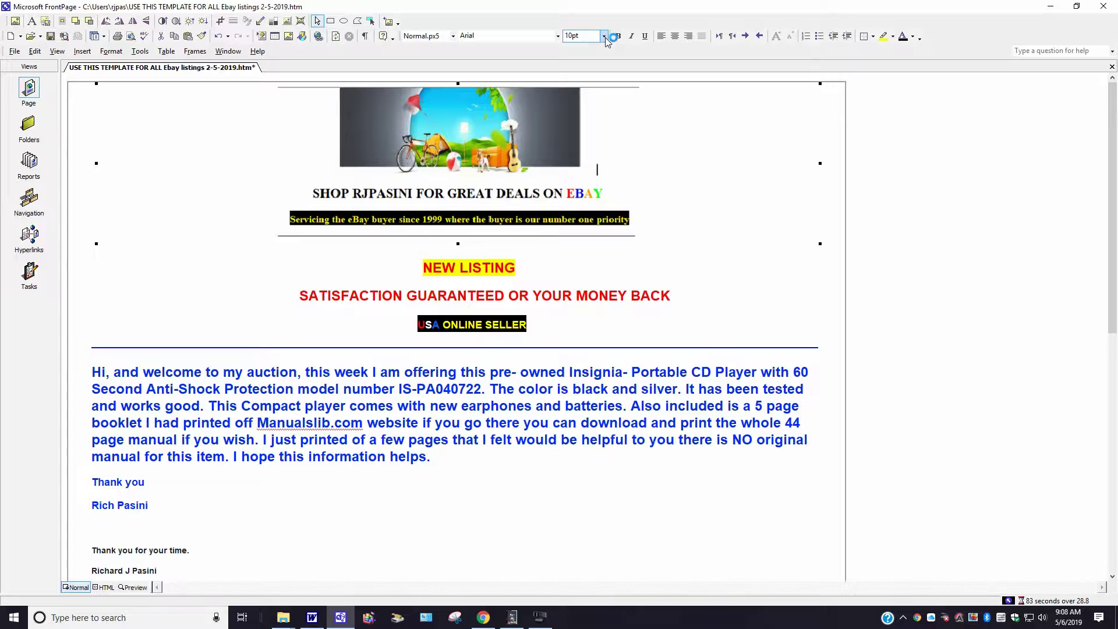
click(604, 36)
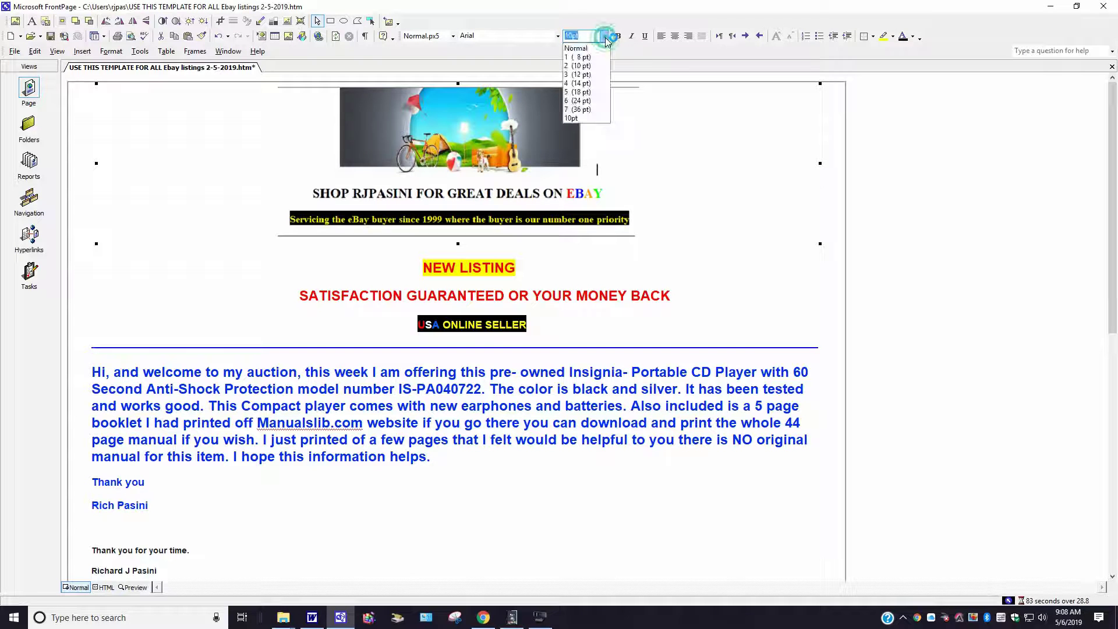
click(579, 74)
Step: Set the font size of the pasted CD player description paragraph to 3 (12 pt)
double_click(88, 374)
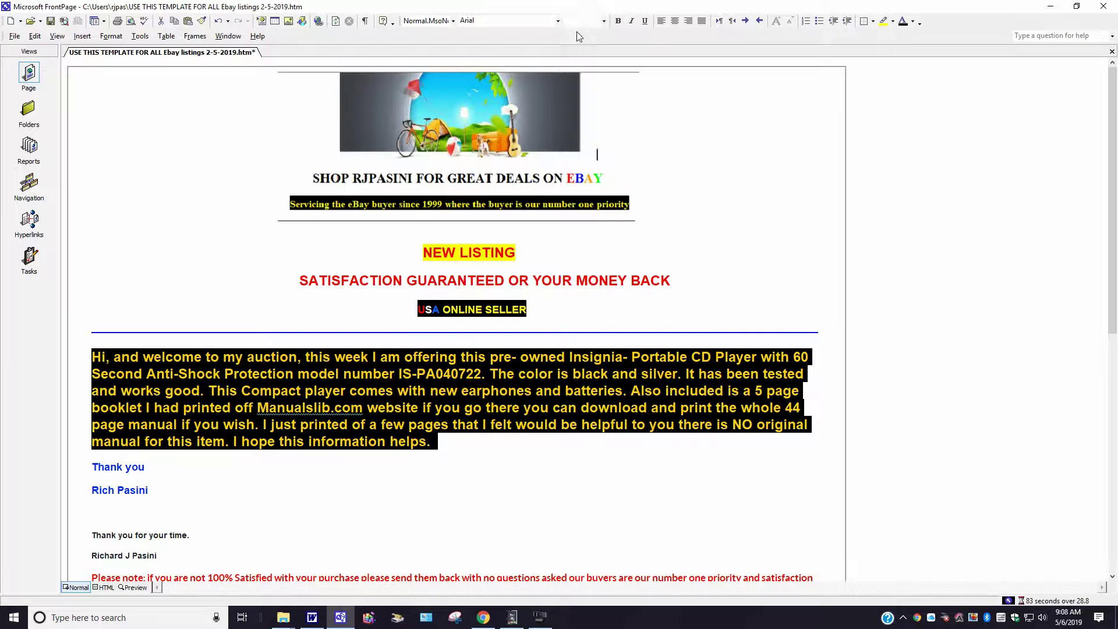
click(604, 21)
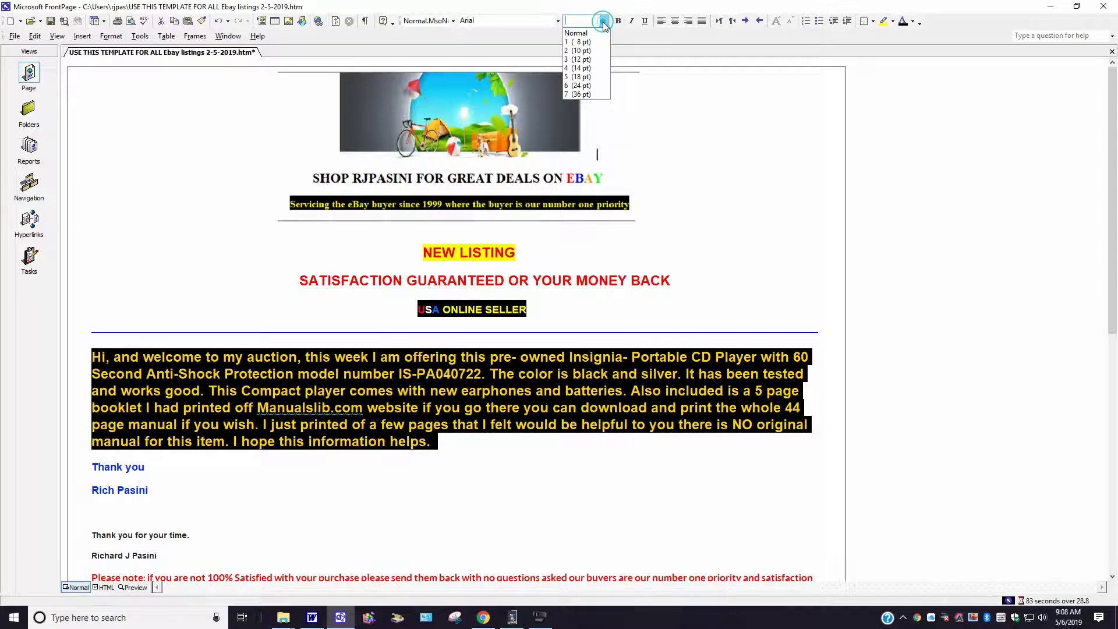
click(585, 59)
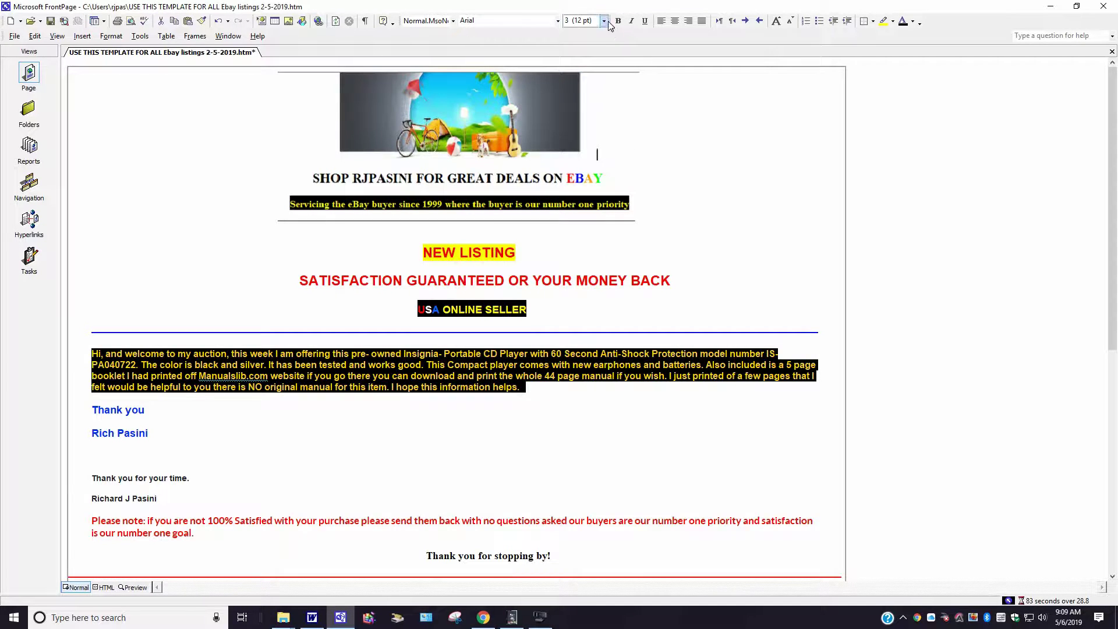
Step: Set the font size of the CD player description paragraph to 4 (14 pt)
click(604, 21)
click(580, 69)
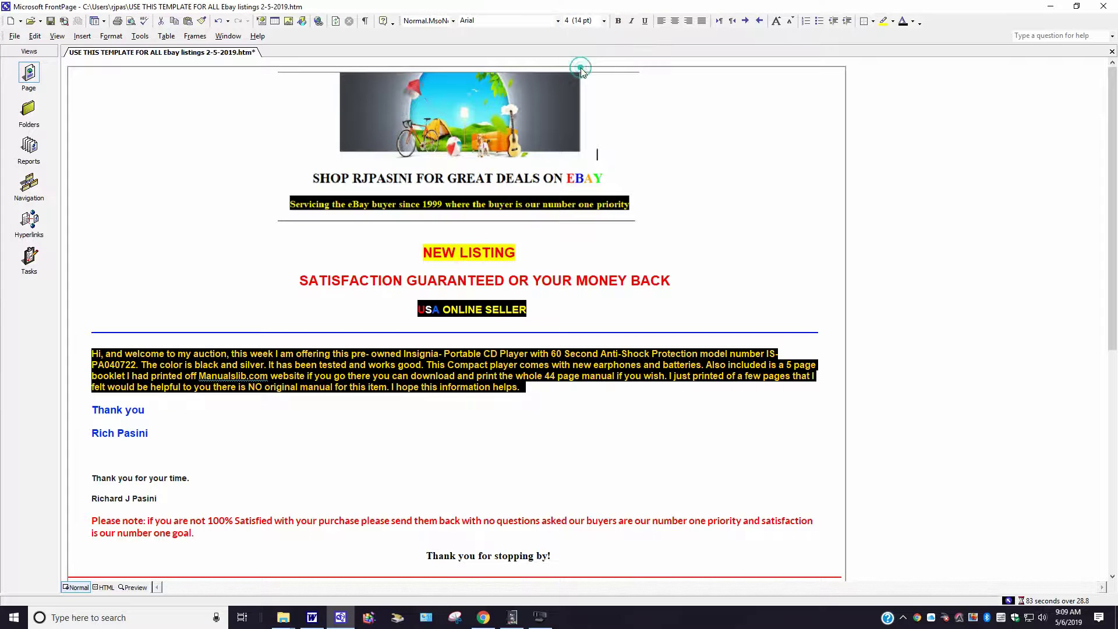
click(658, 142)
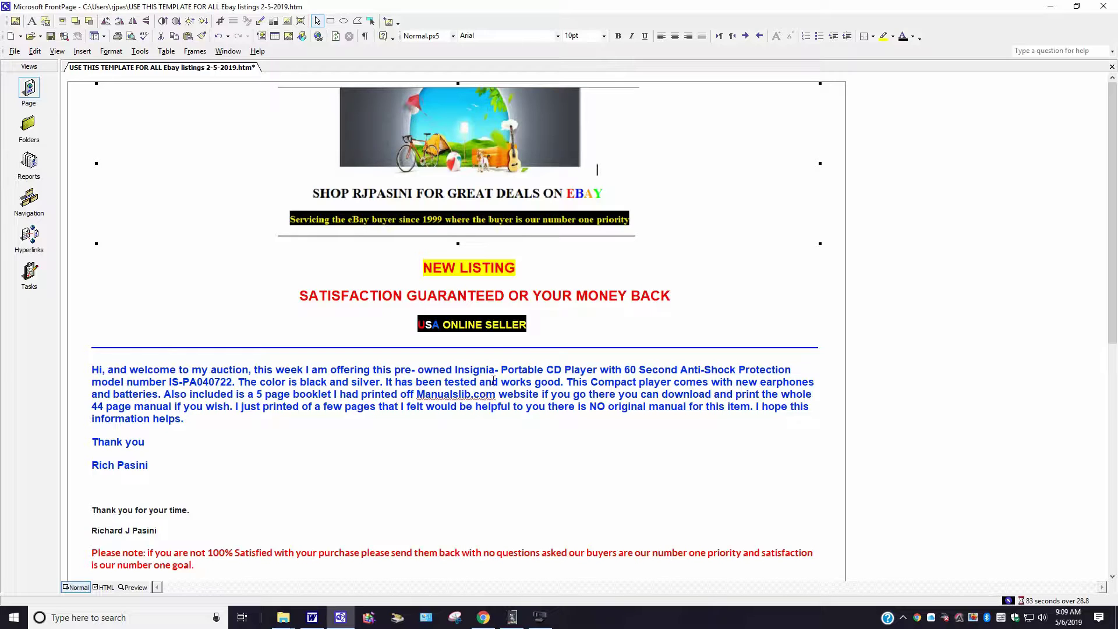
scroll(527, 349, down, 1)
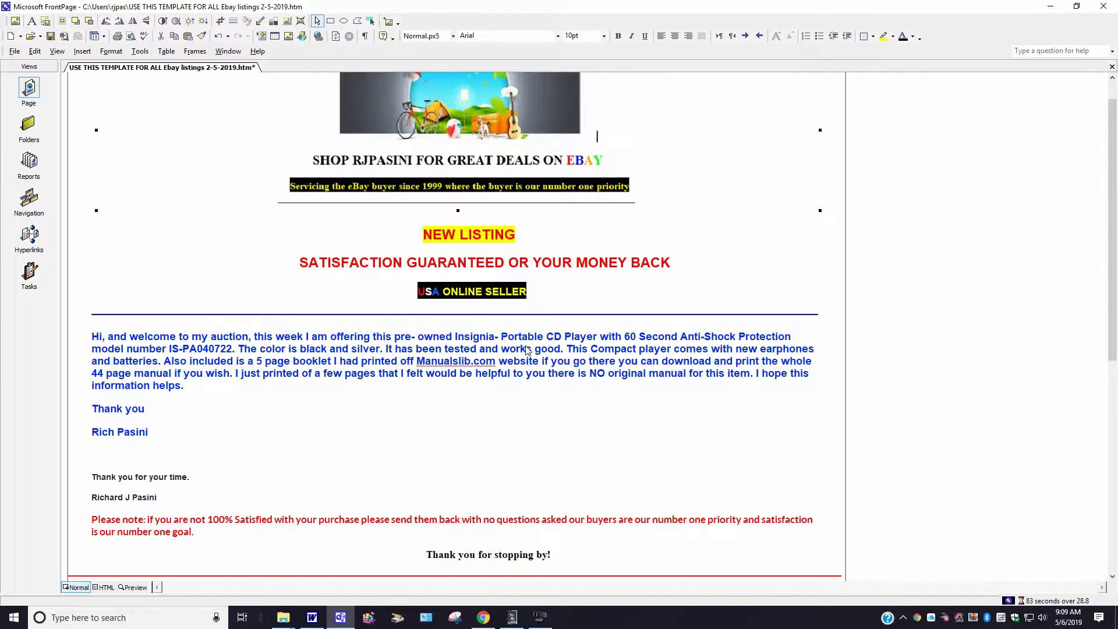
click(898, 291)
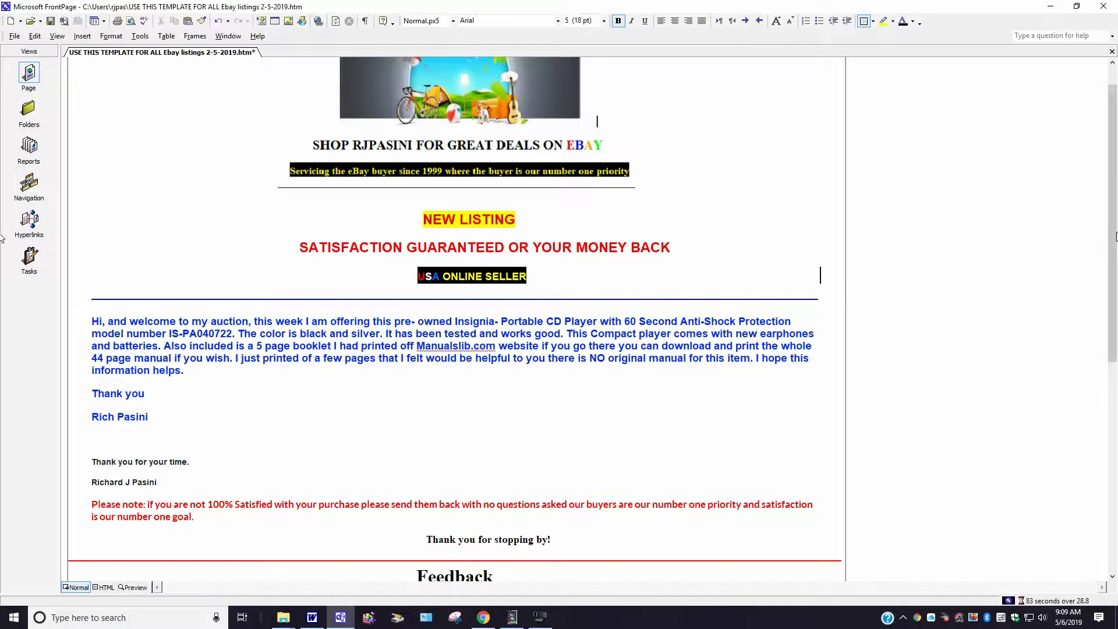
Step: Delete the pasted "Thank you" line, the seller name beneath it, and the leftover blank line below the CD player description
drag(1116, 236, 1116, 273)
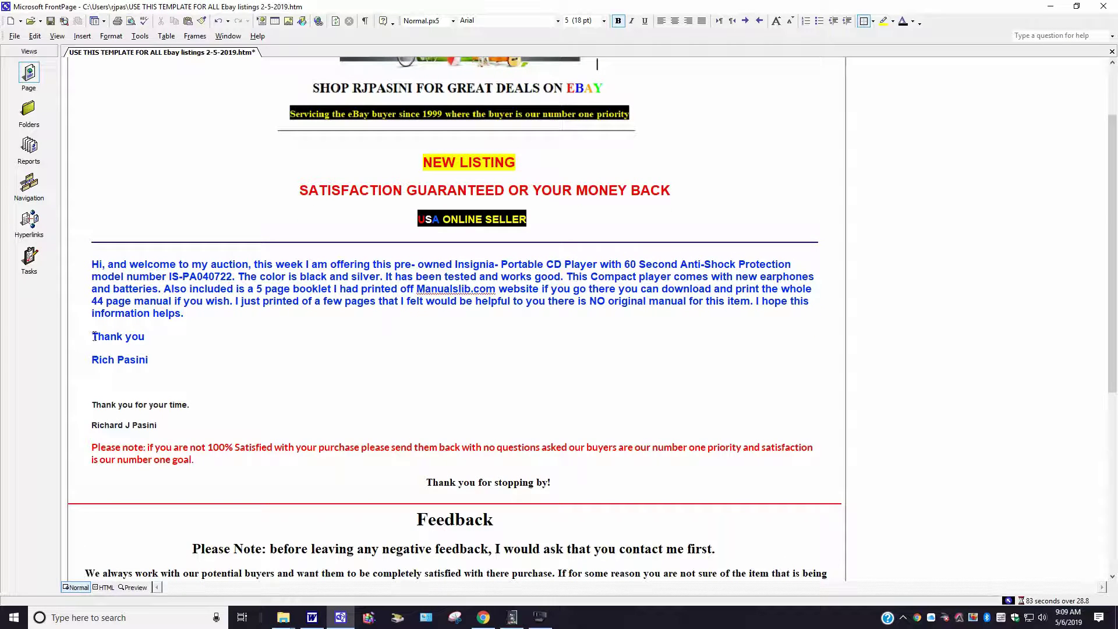
drag(93, 336, 163, 372)
key(Delete)
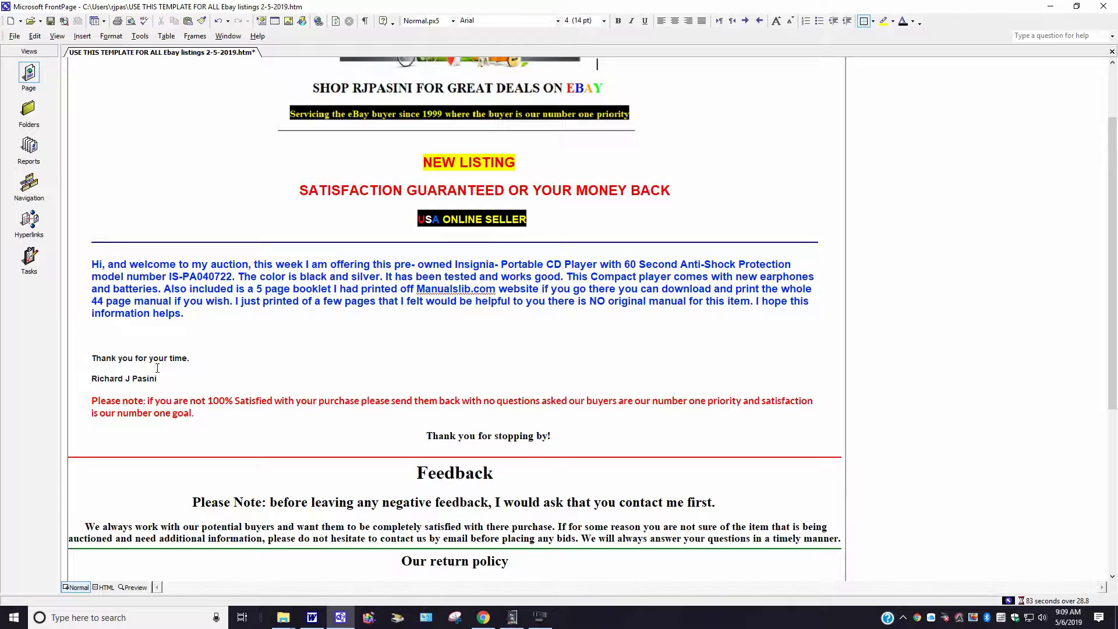
key(Delete)
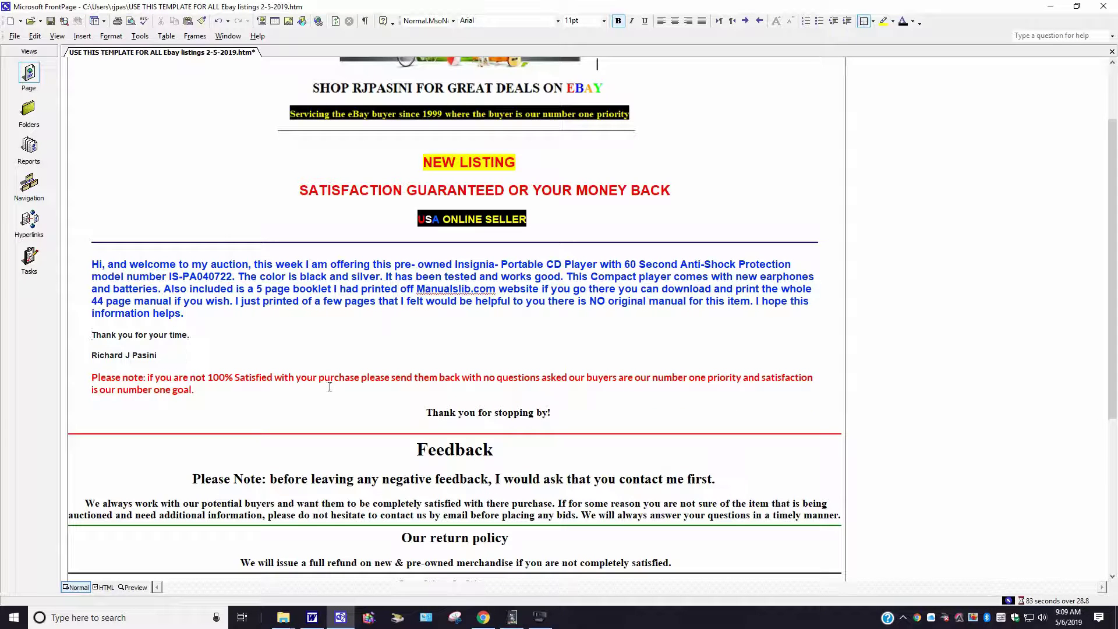
scroll(714, 248, down, 1)
scroll(444, 315, up, 3)
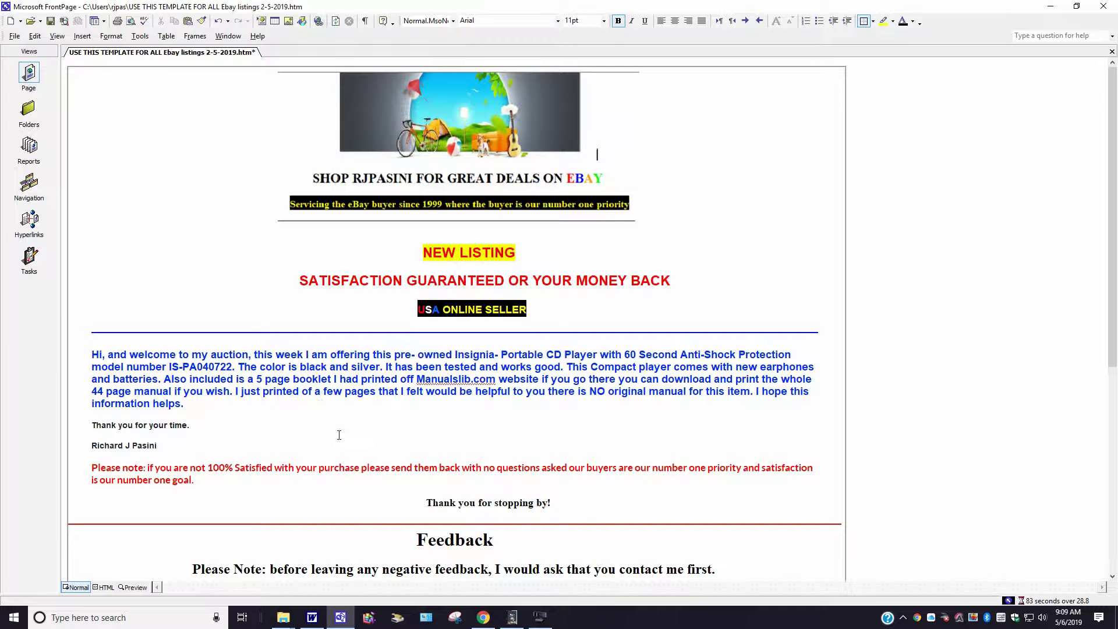
Step: Switch to Chrome, examine the ended Insignia listing's item specifics, description, policies, price and shipping, and close its page
click(483, 617)
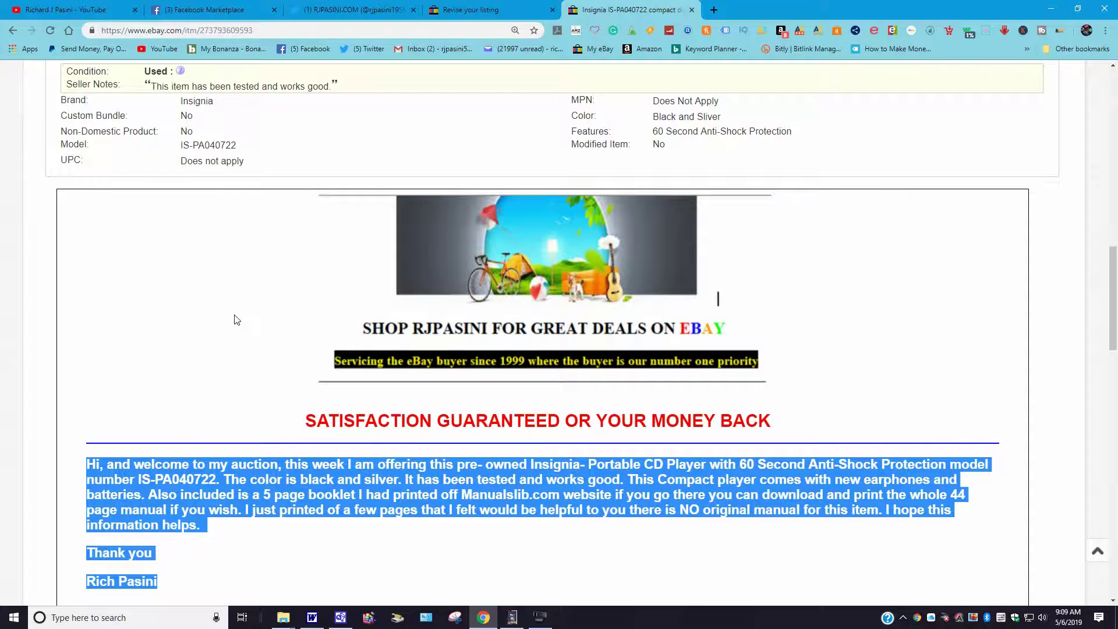
scroll(803, 316, down, 2)
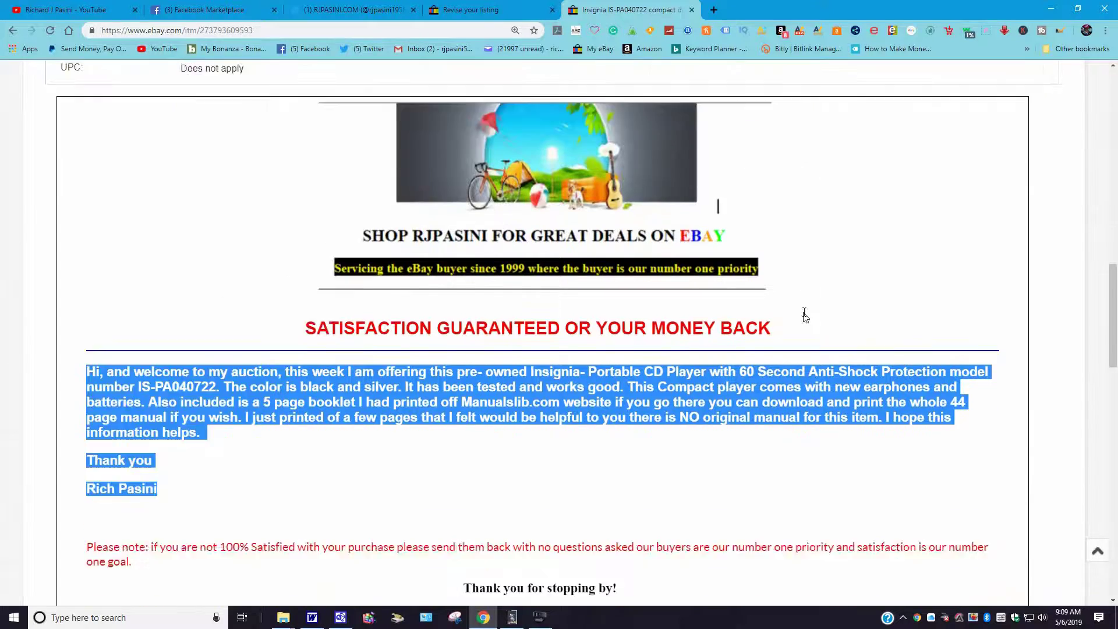
scroll(804, 316, down, 12)
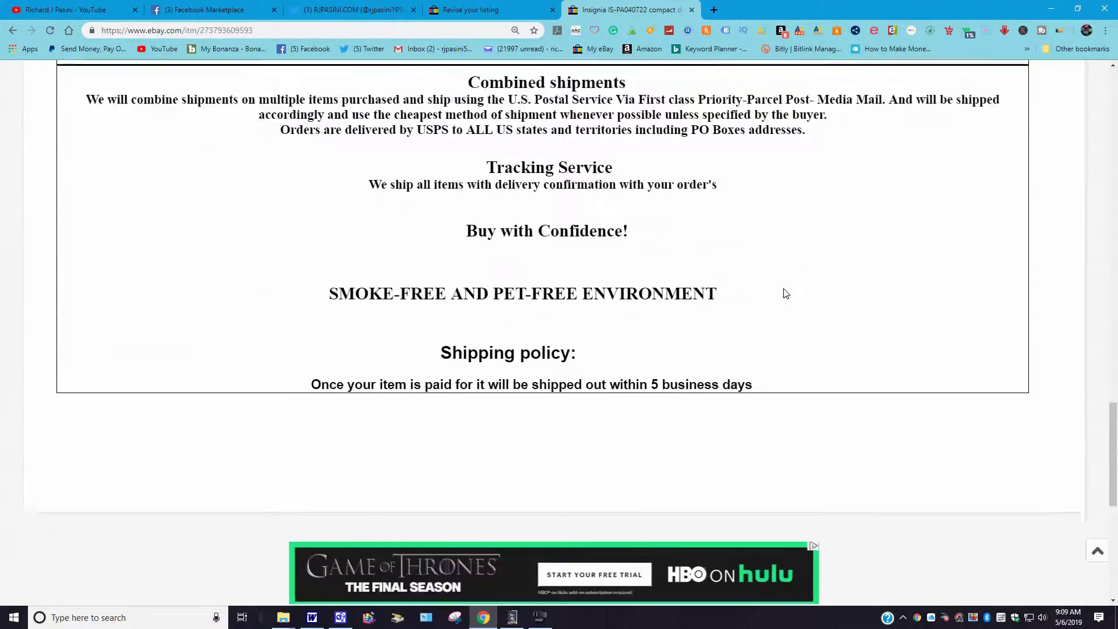
scroll(785, 293, down, 4)
scroll(784, 292, up, 15)
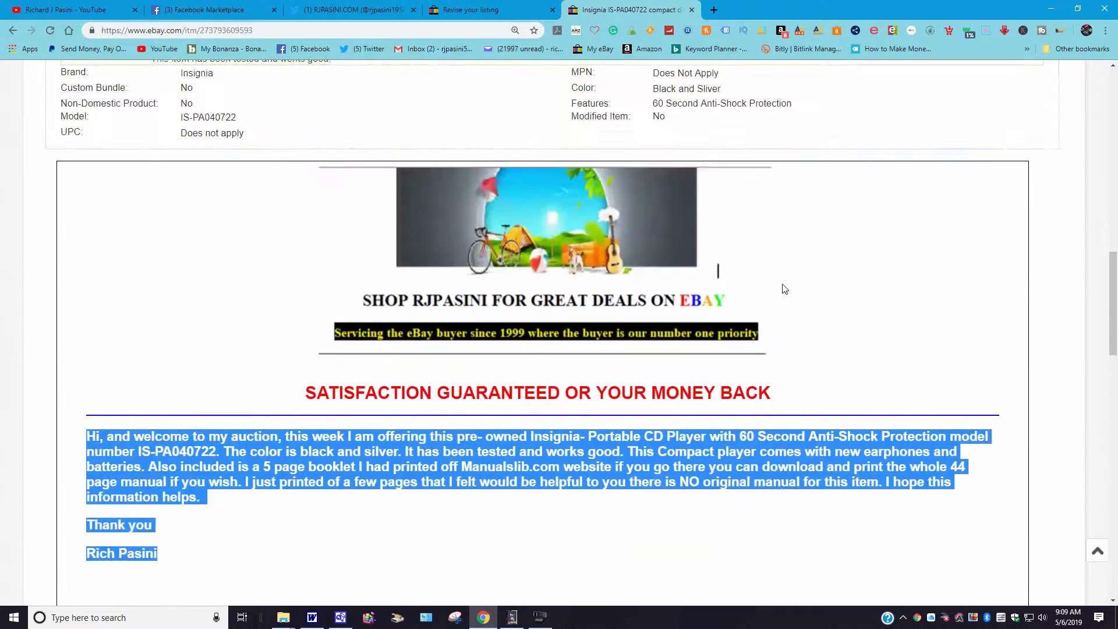
scroll(784, 288, up, 5)
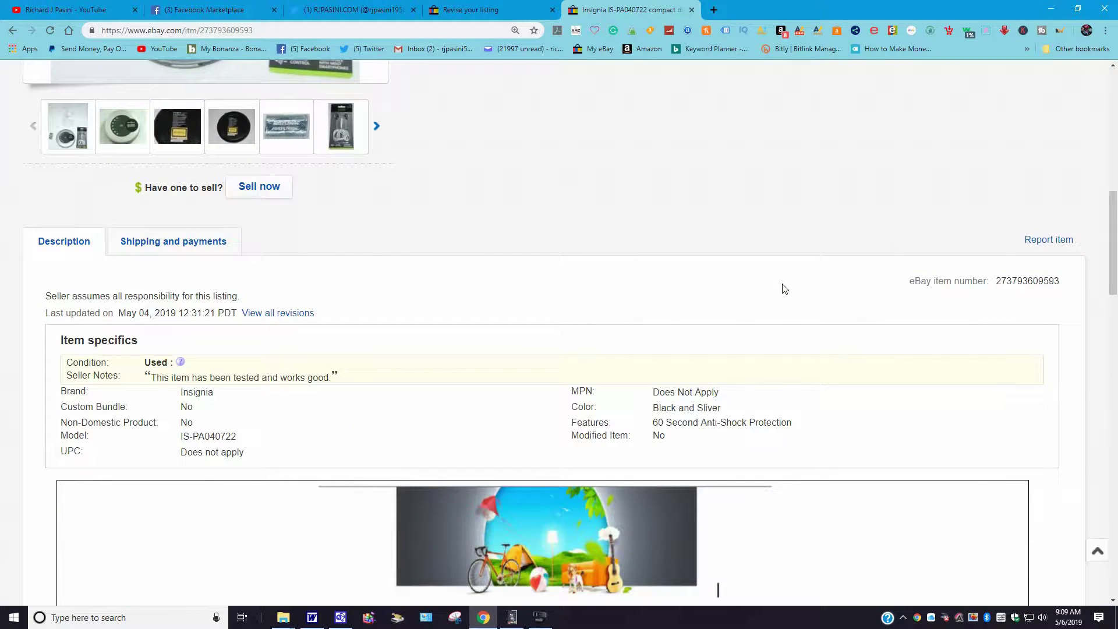
scroll(778, 287, down, 4)
scroll(779, 287, up, 5)
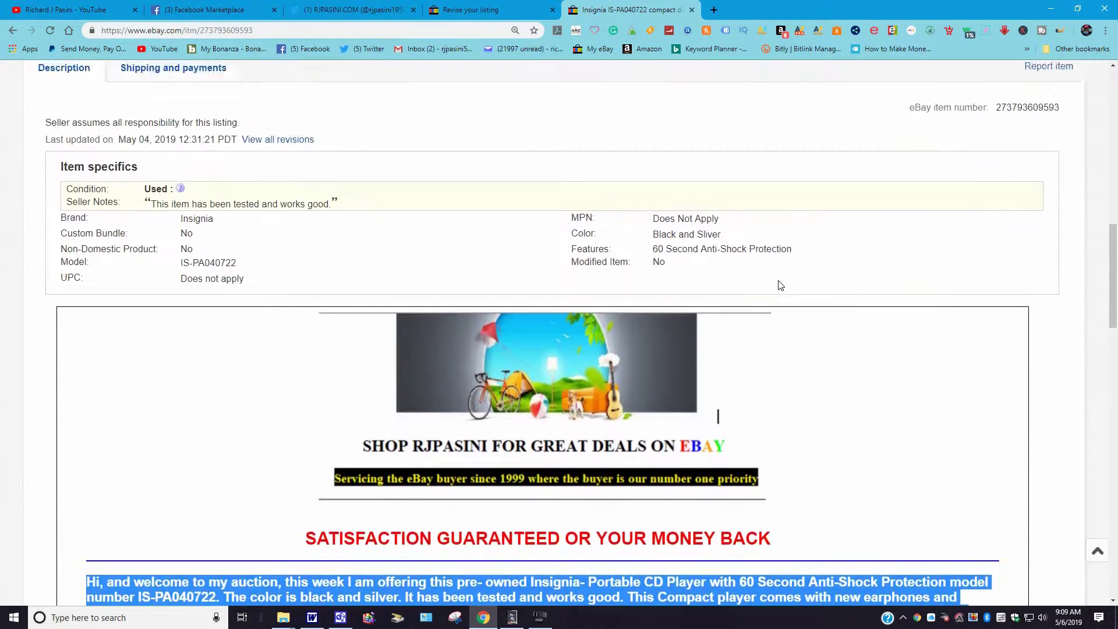
scroll(780, 285, up, 7)
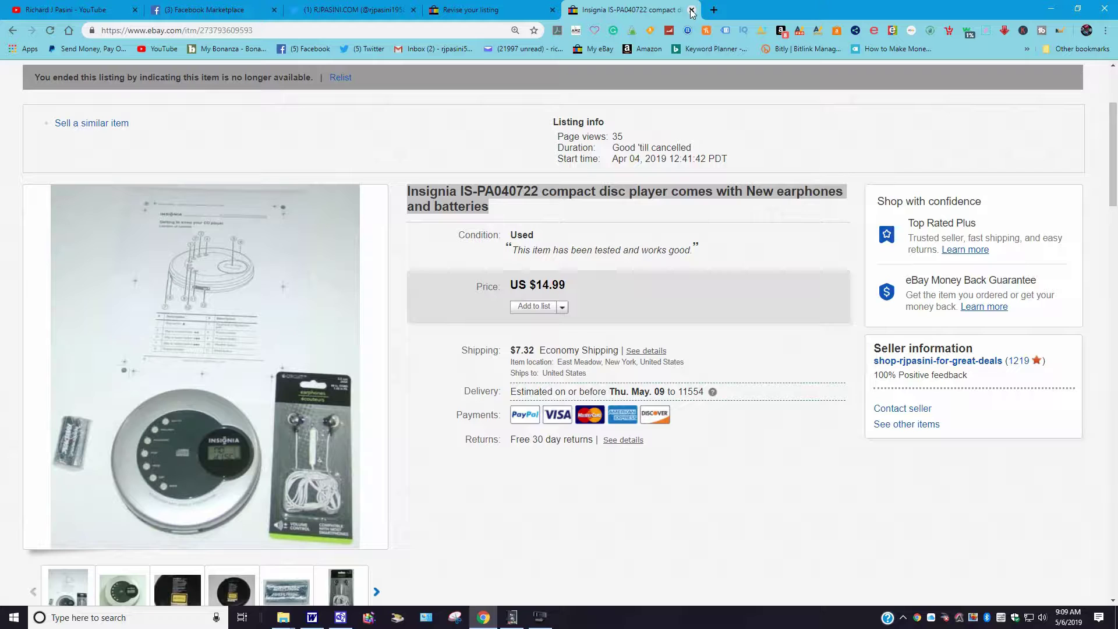
click(692, 11)
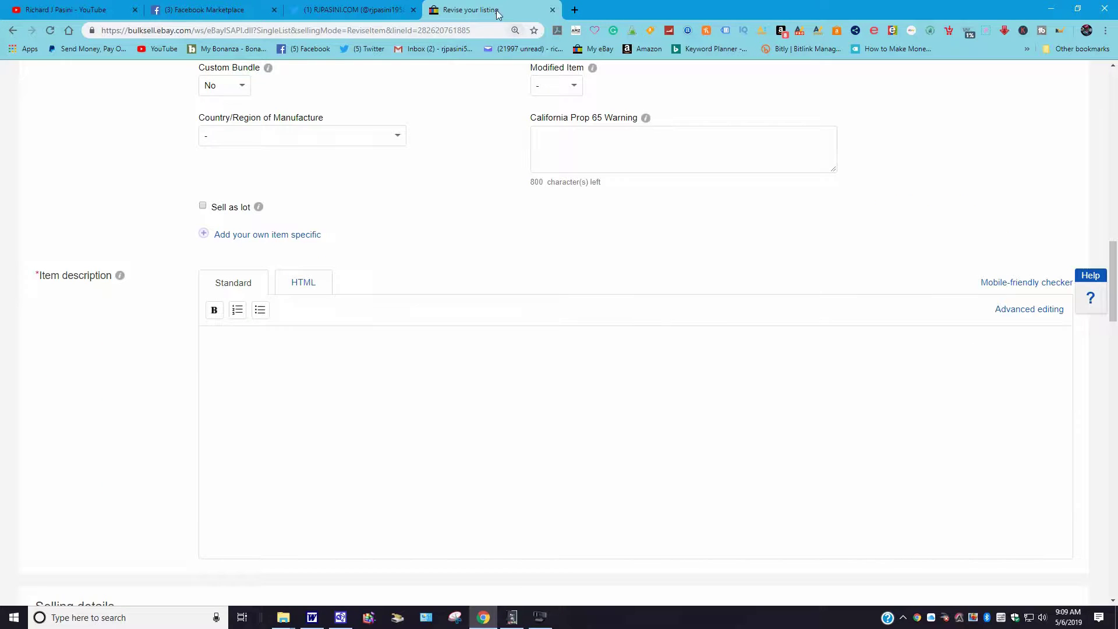
Step: Copy the entire FrontPage template page, paste it into the eBay listing's item description in Chrome, and check the pasted content
click(340, 617)
key(ctrl+a)
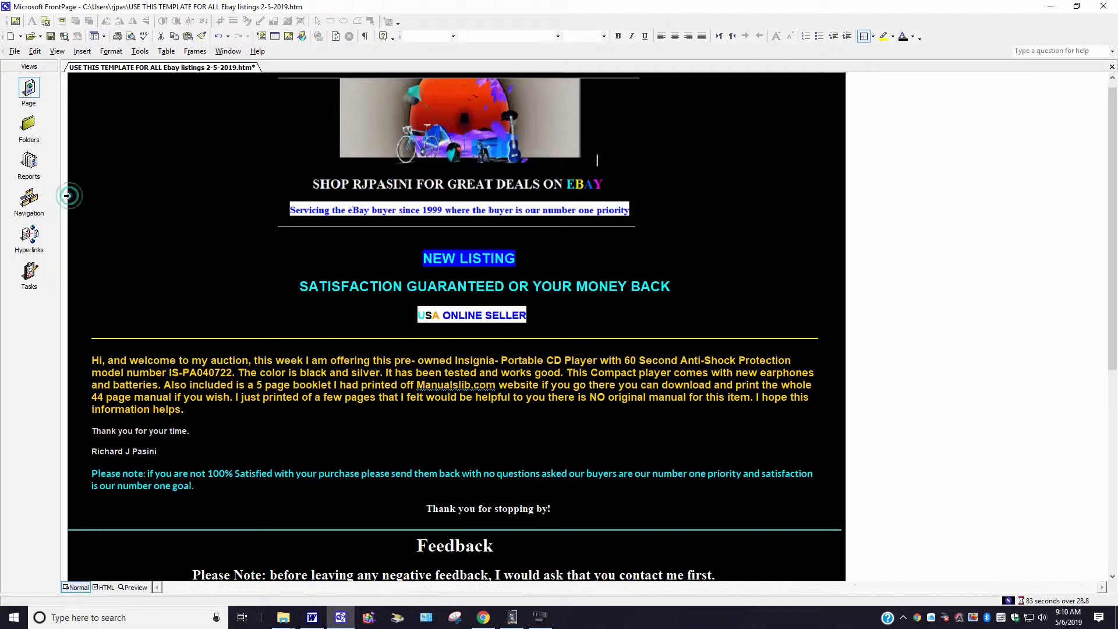
right_click(69, 195)
click(93, 223)
click(1050, 6)
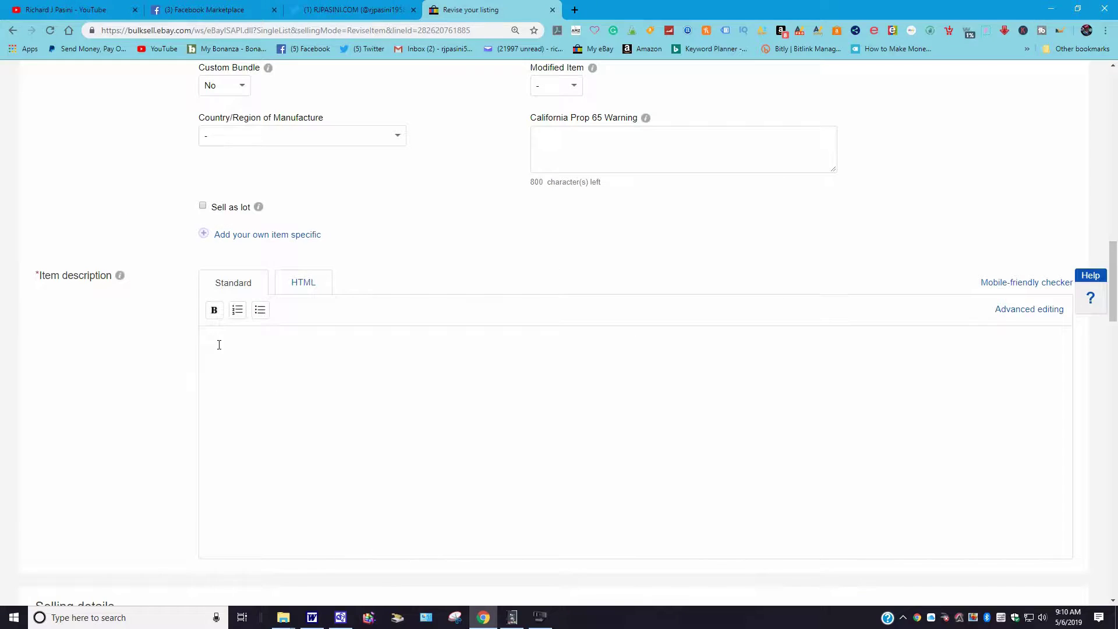
right_click(208, 348)
click(236, 440)
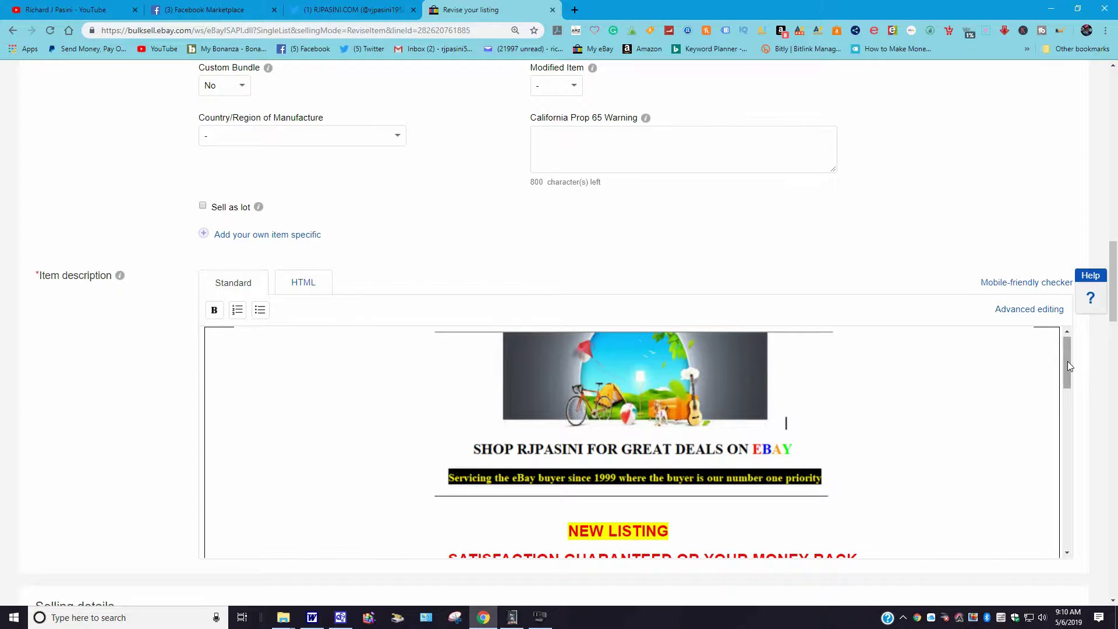
drag(1067, 365, 1086, 437)
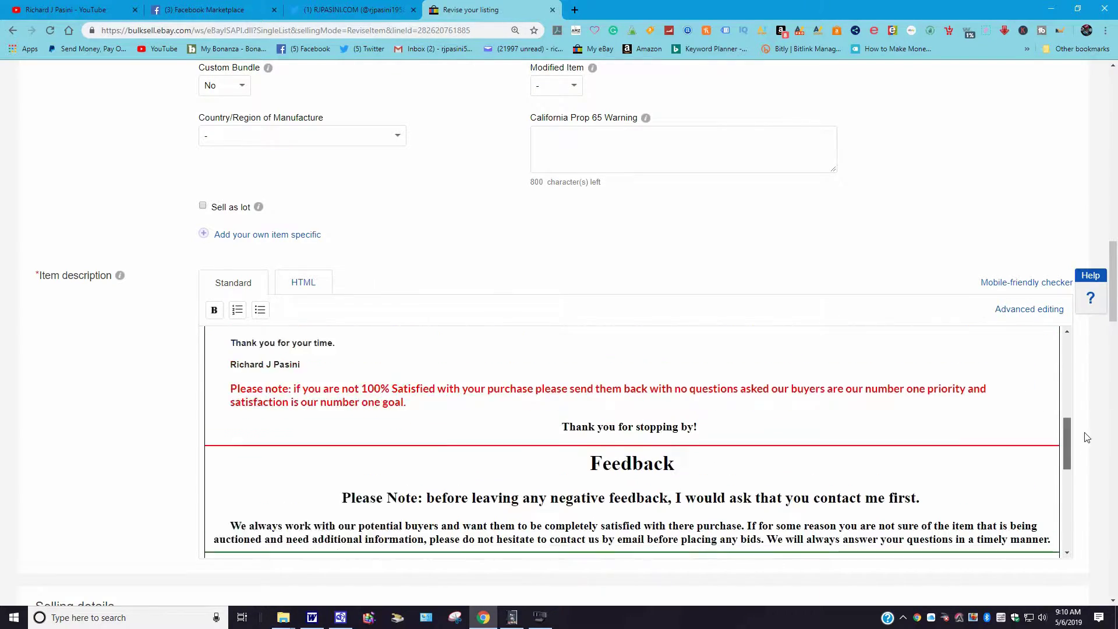
mouse_move(1113, 278)
mouse_down()
mouse_move(1115, 227)
mouse_move(1116, 288)
mouse_up()
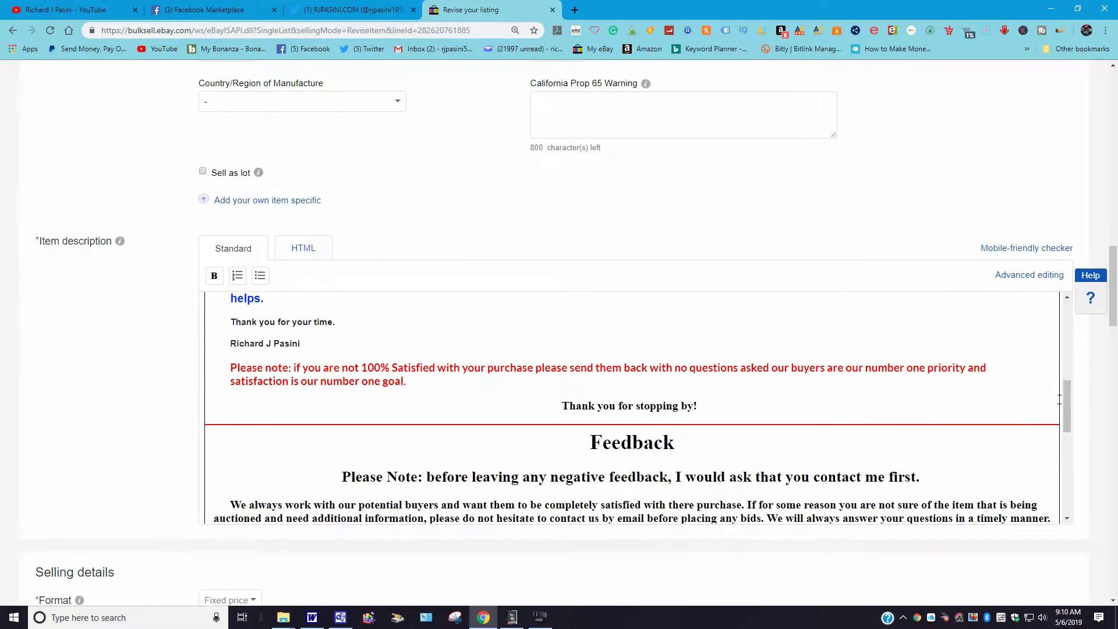
drag(1066, 406, 1115, 352)
Step: Set the listing's Buy It Now price to $14.99
drag(239, 291, 143, 289)
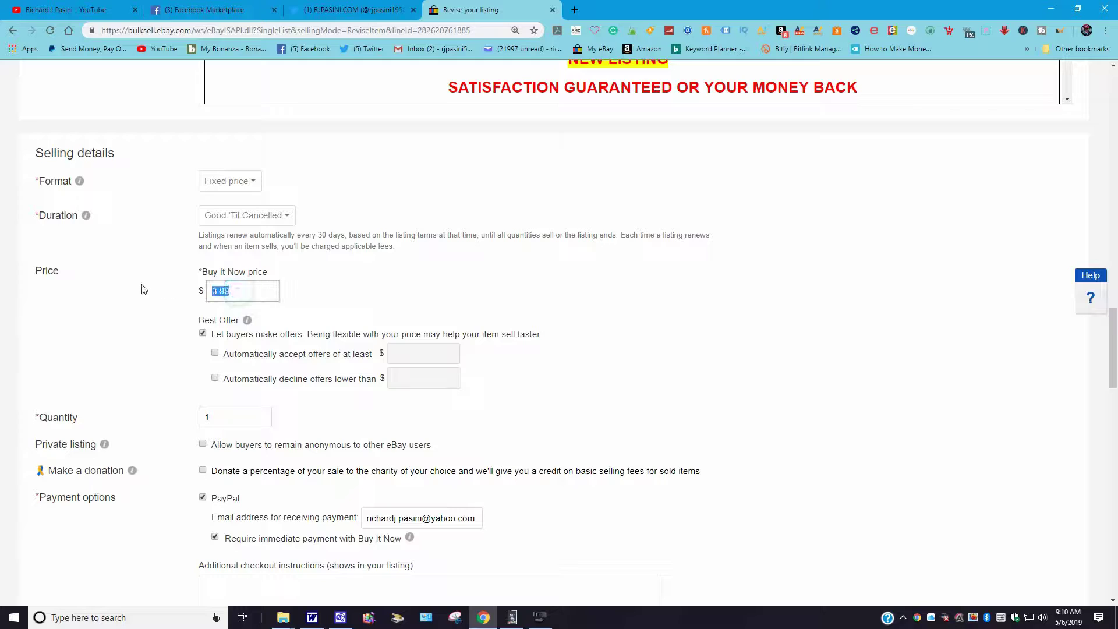
text(14)
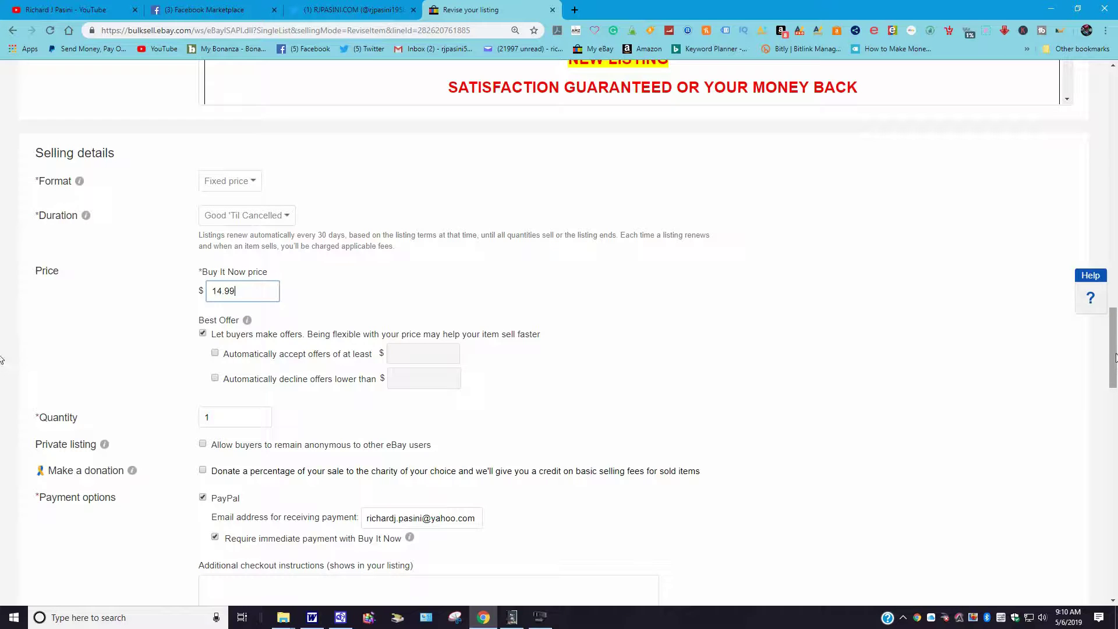
scroll(1113, 357, down, 1)
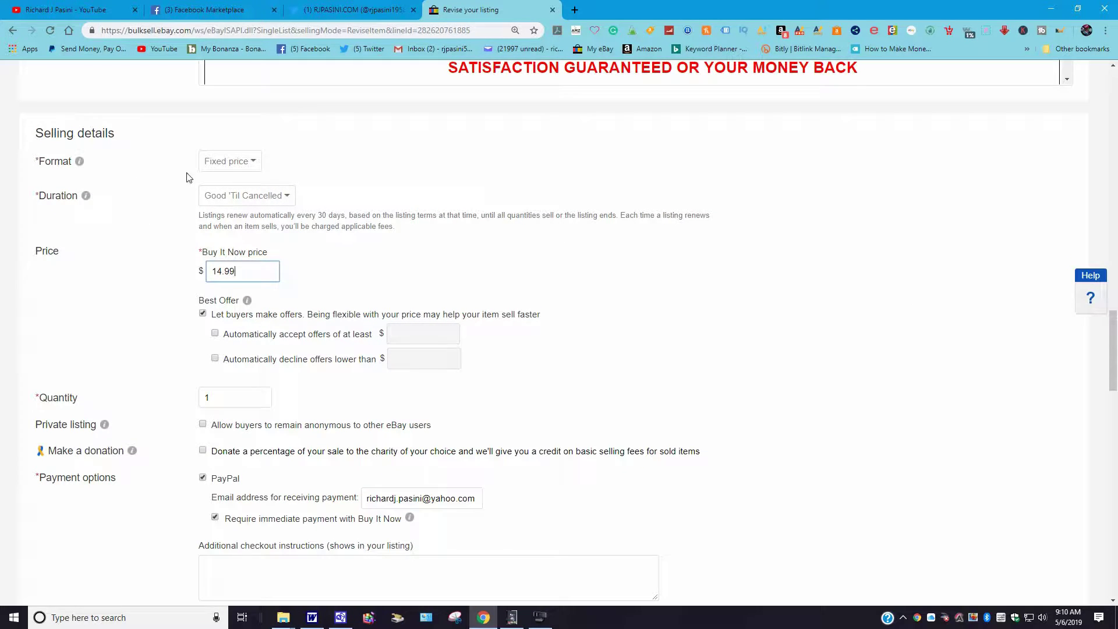
click(254, 163)
Step: Set domestic shipping to Calculated: Cost varies by buyer location, with the USPS Parcel Select Ground (2 to 9 business days) service
drag(1114, 366, 1114, 466)
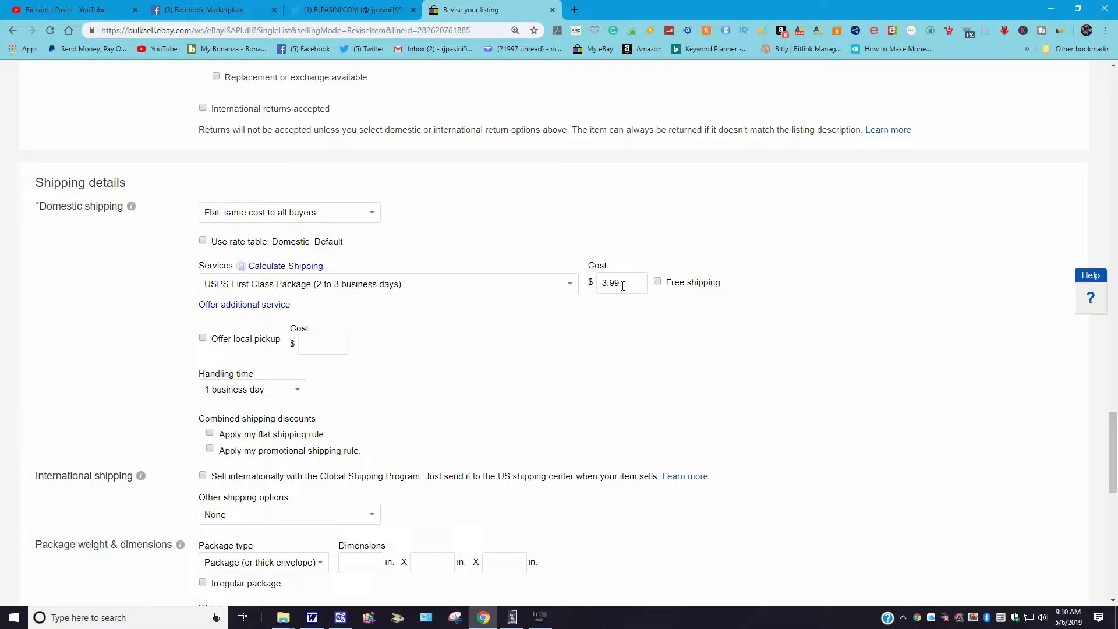
click(376, 215)
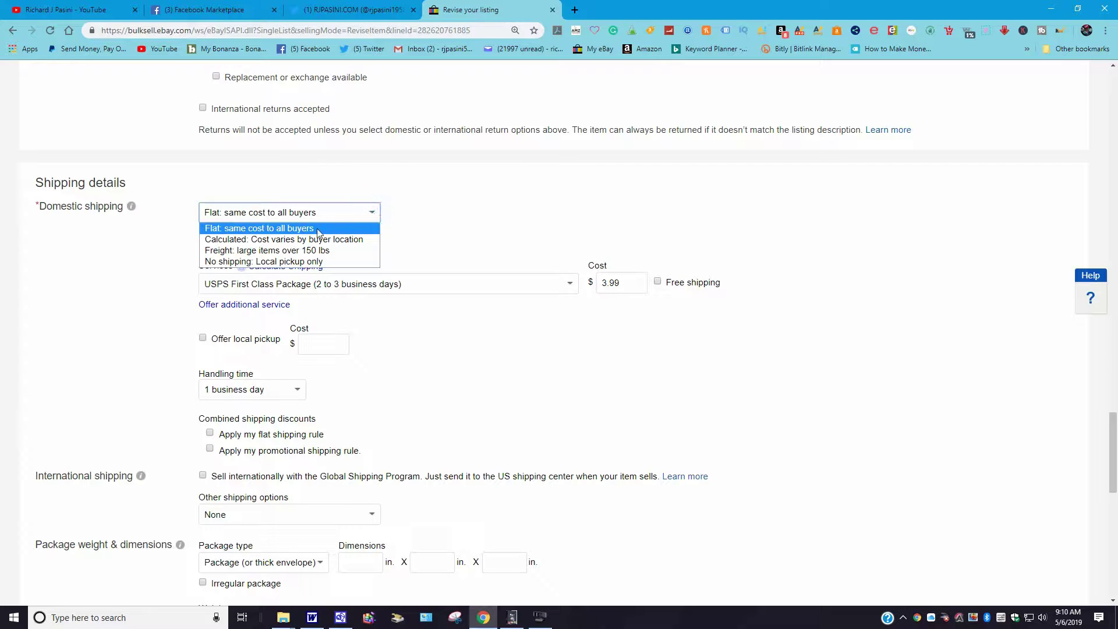
click(305, 239)
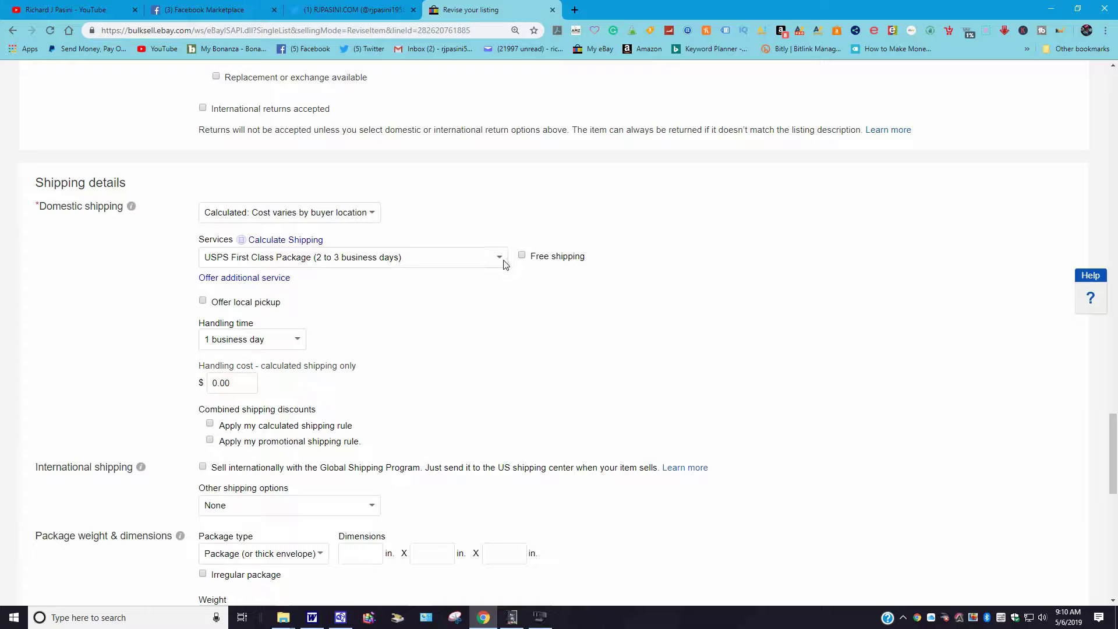
click(504, 263)
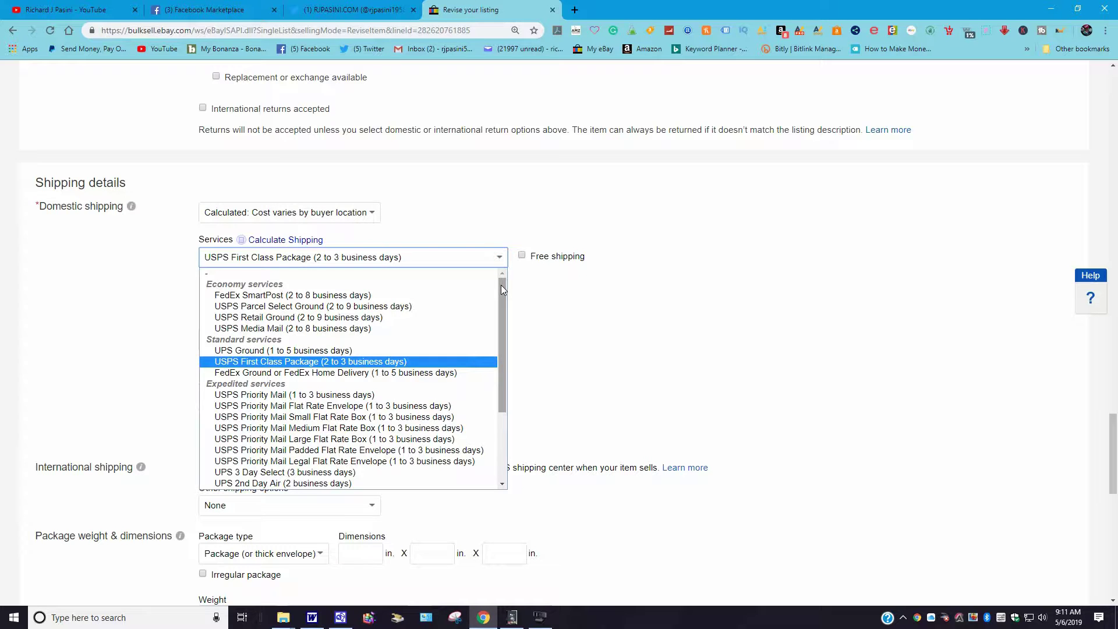
click(289, 306)
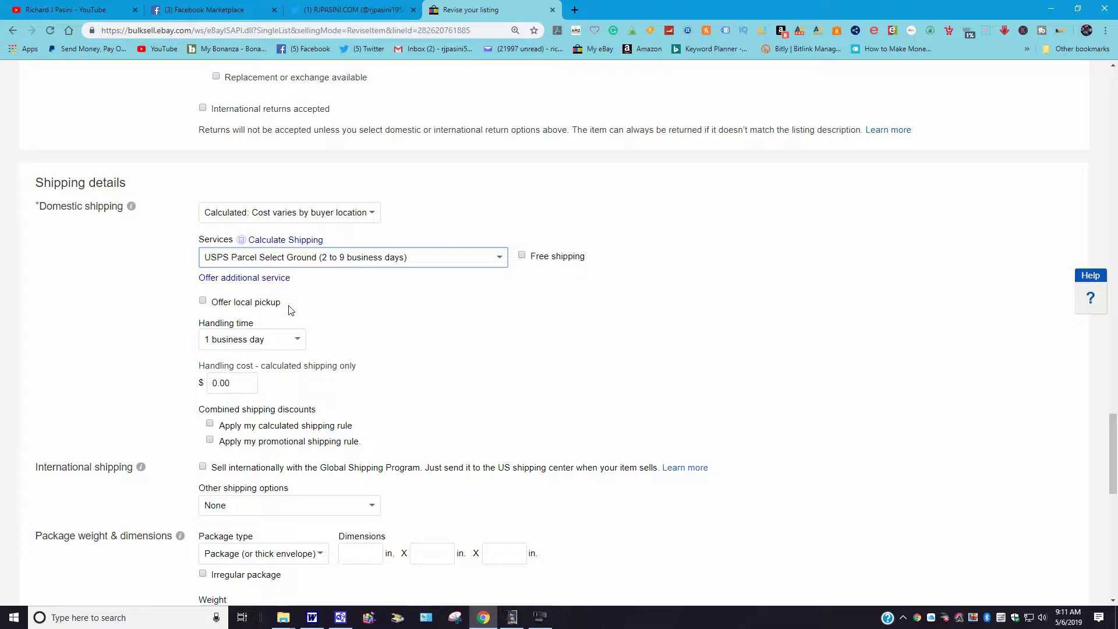
Step: Set the package weight to 1+ to 2 lbs
drag(1114, 431, 1115, 483)
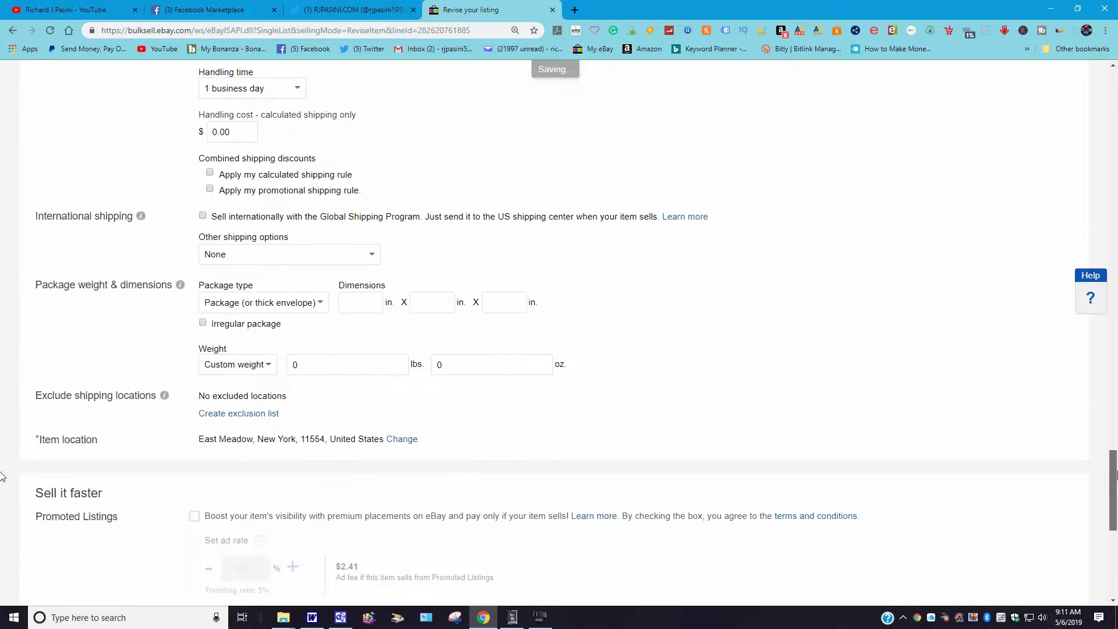
click(268, 365)
click(230, 390)
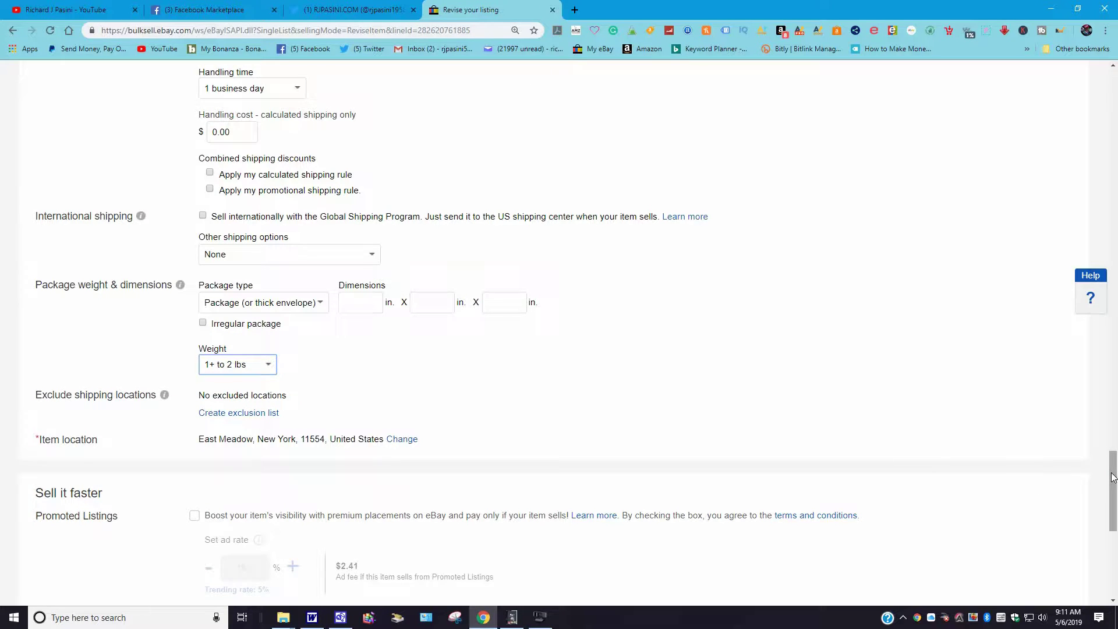
Step: Submit the listing update and continue listing instead of editing the title wording
drag(1106, 478, 1112, 542)
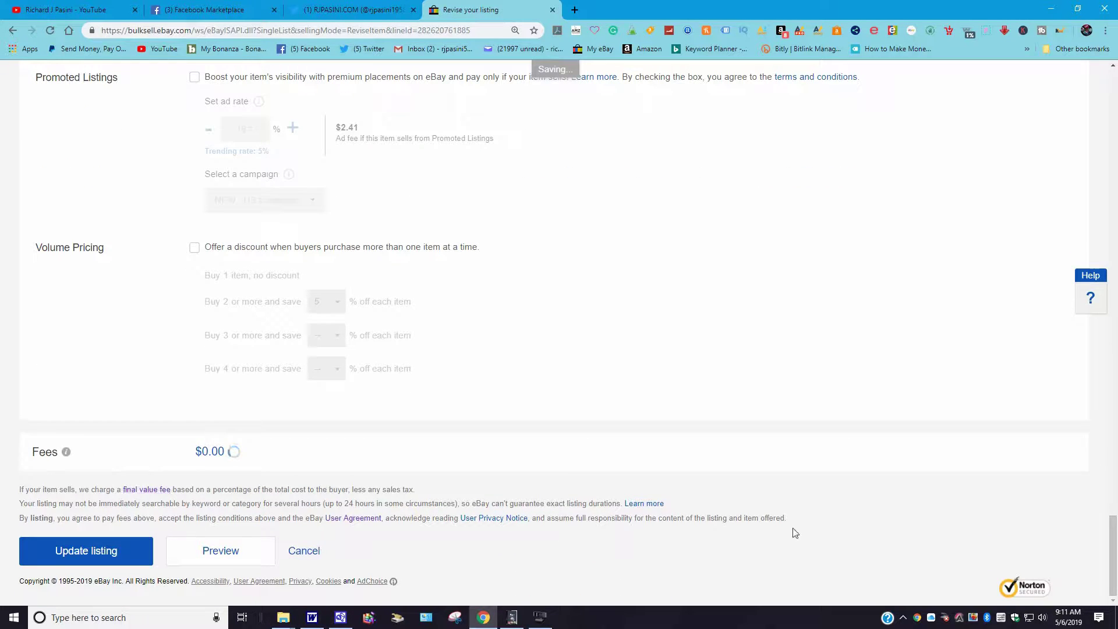
mouse_move(1113, 542)
mouse_down()
mouse_move(1113, 436)
mouse_move(1086, 366)
mouse_move(1073, 173)
mouse_move(1088, 363)
mouse_move(1115, 412)
mouse_move(1114, 561)
mouse_up()
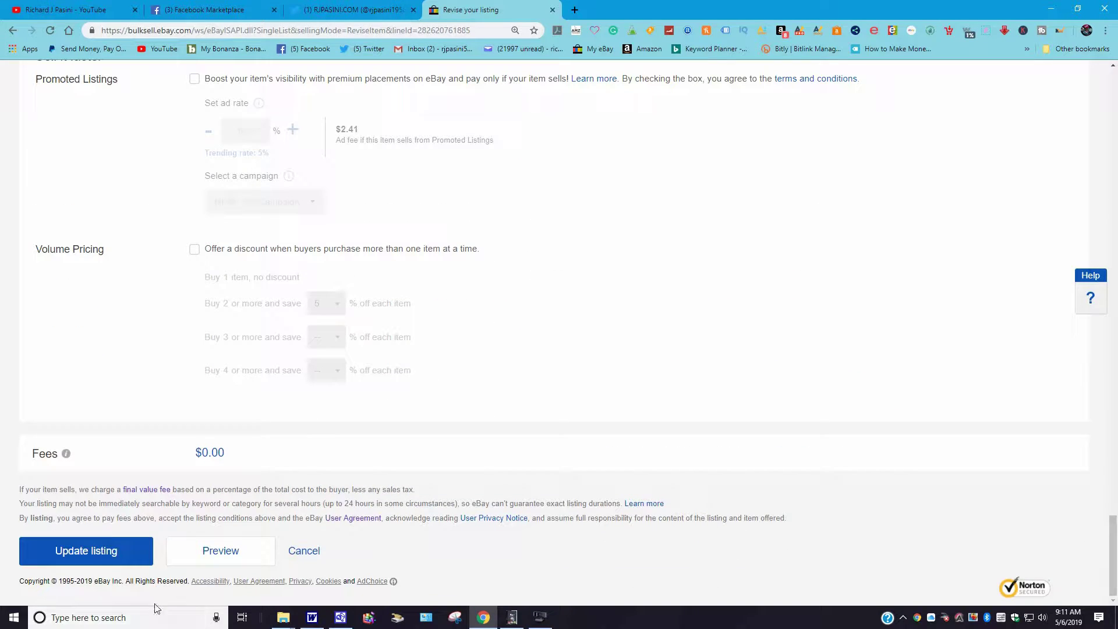
click(80, 550)
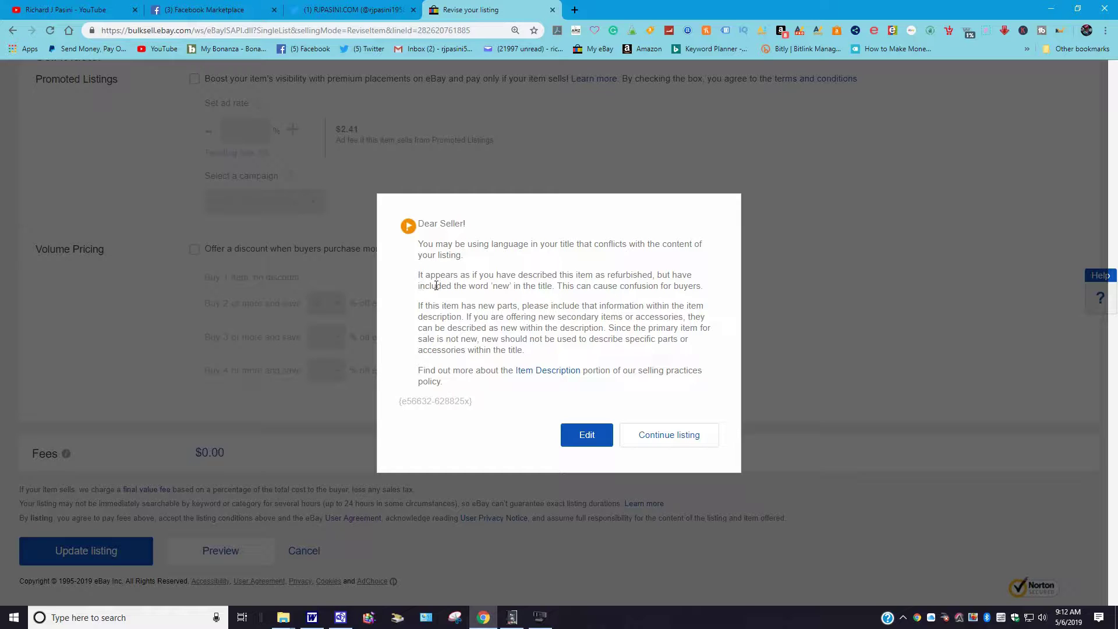
click(680, 439)
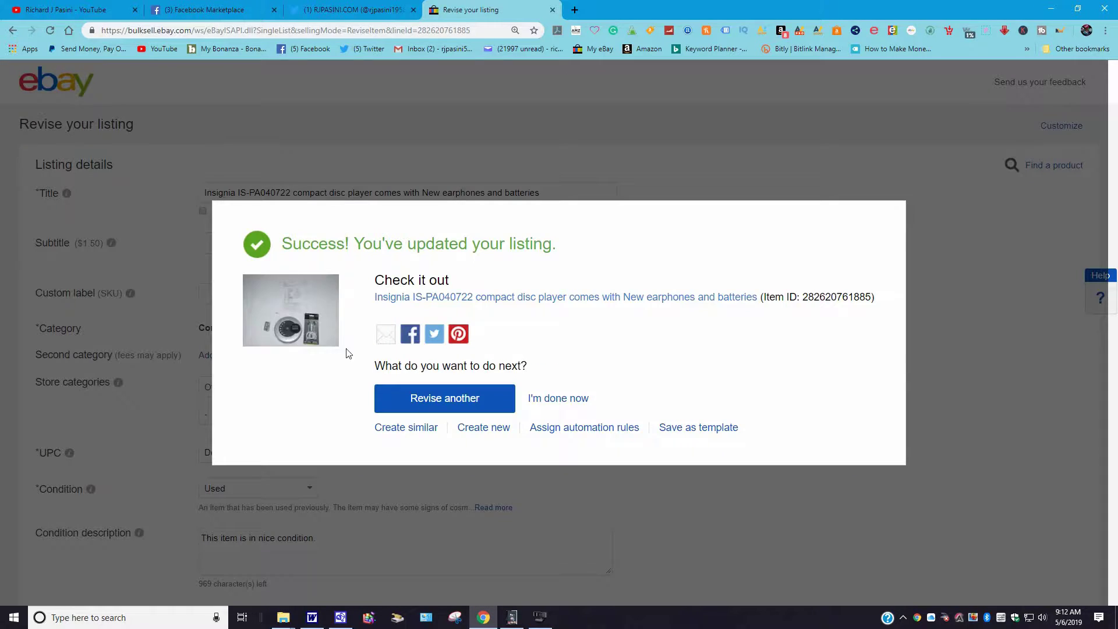
Step: Open the updated listing's page and review its title, photos, price and shipping details
click(552, 299)
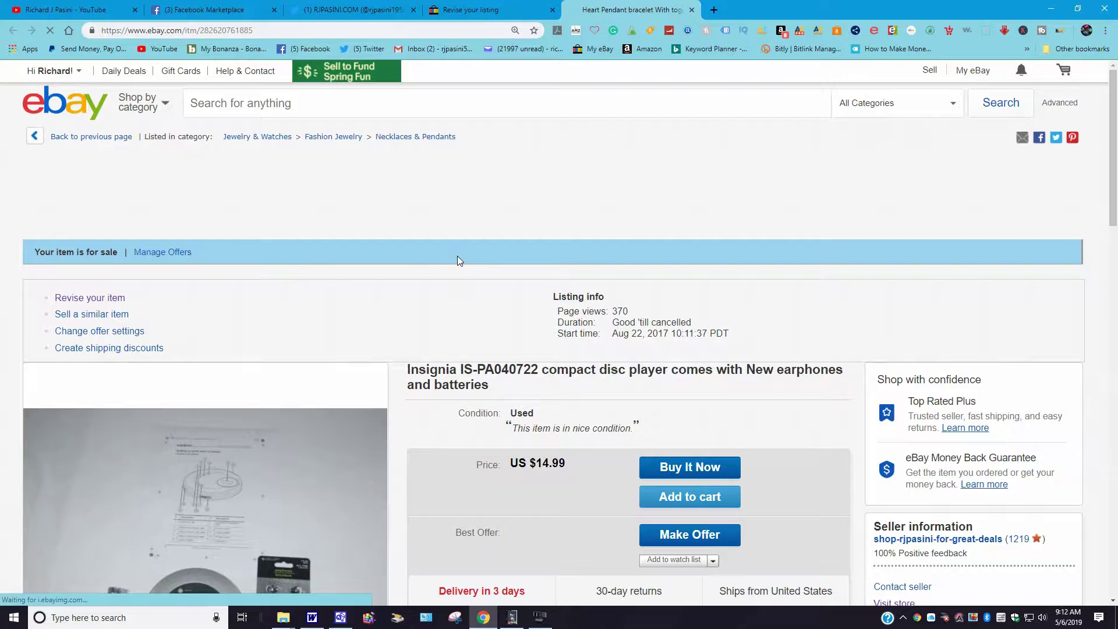
scroll(459, 259, down, 1)
scroll(458, 258, down, 1)
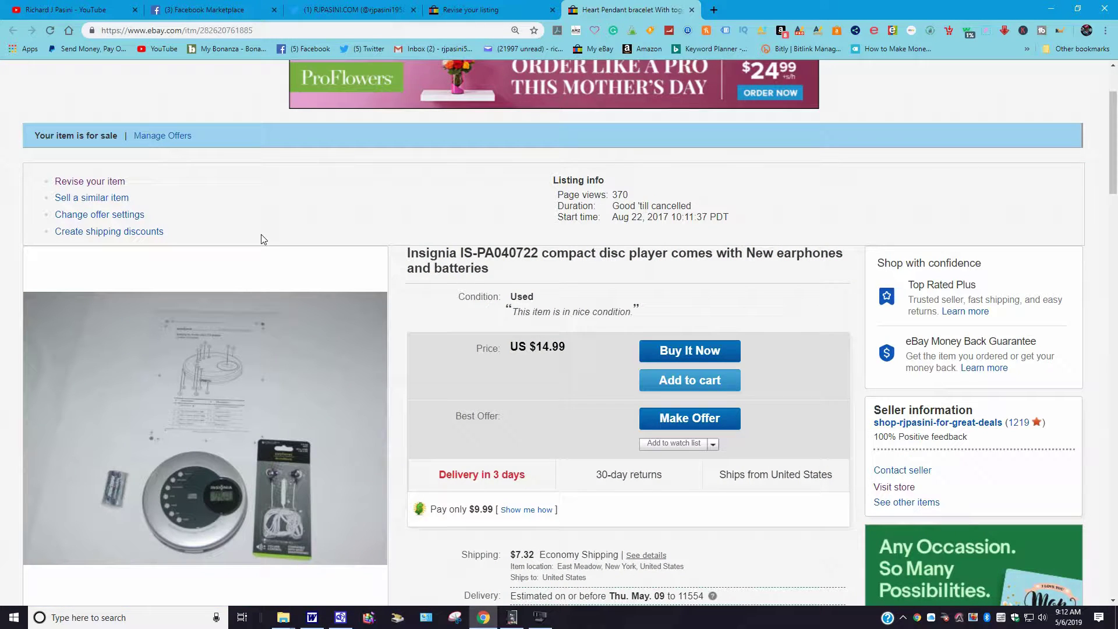
scroll(263, 239, down, 2)
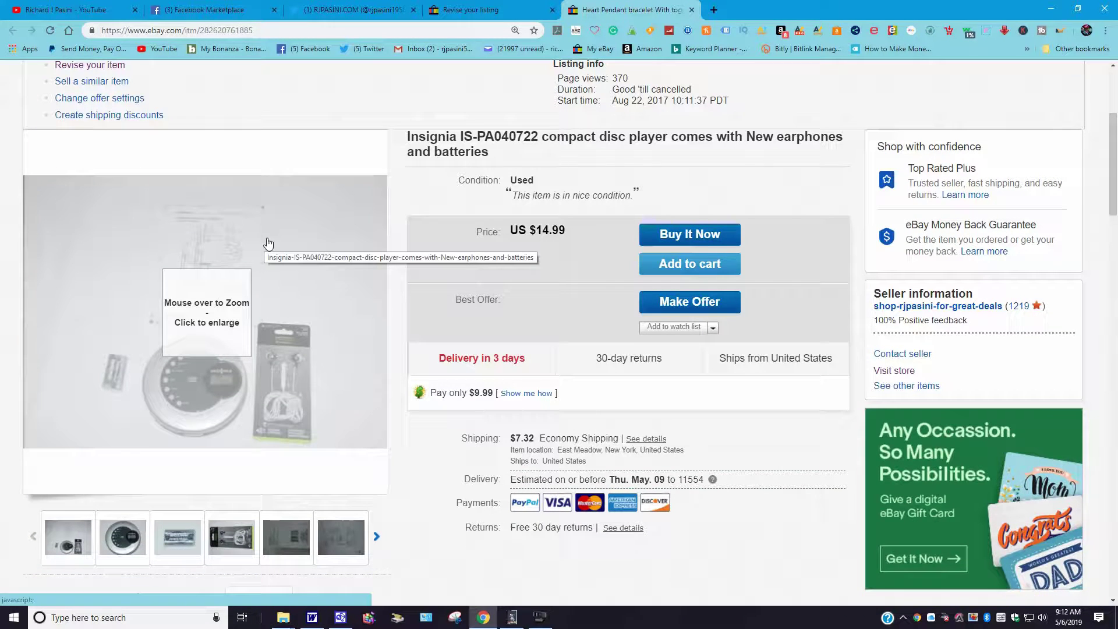
scroll(270, 243, up, 1)
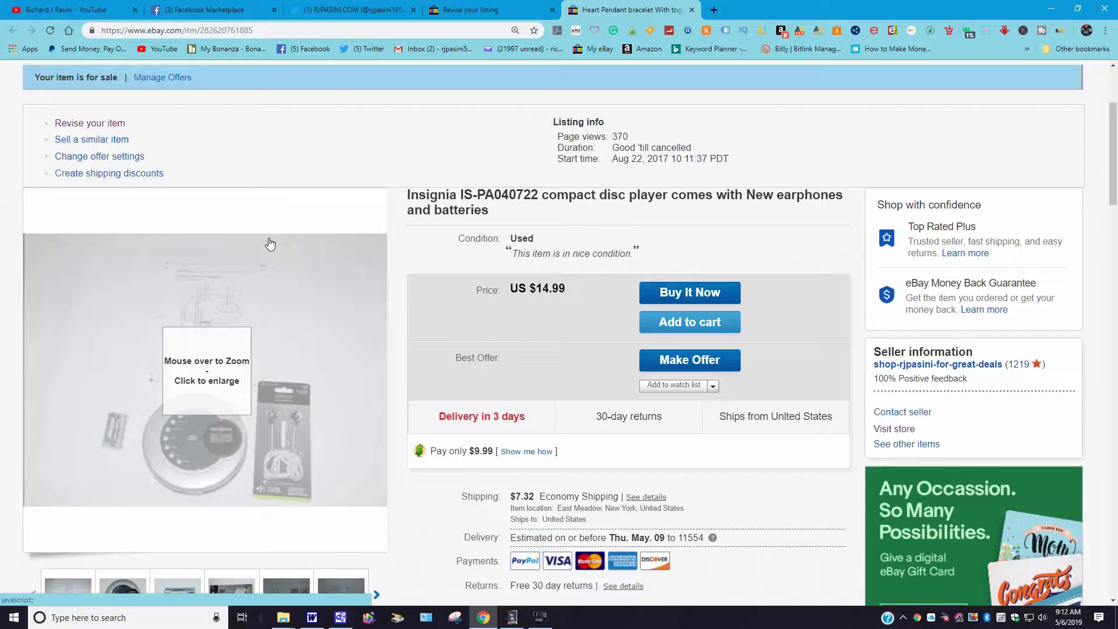
scroll(270, 244, down, 2)
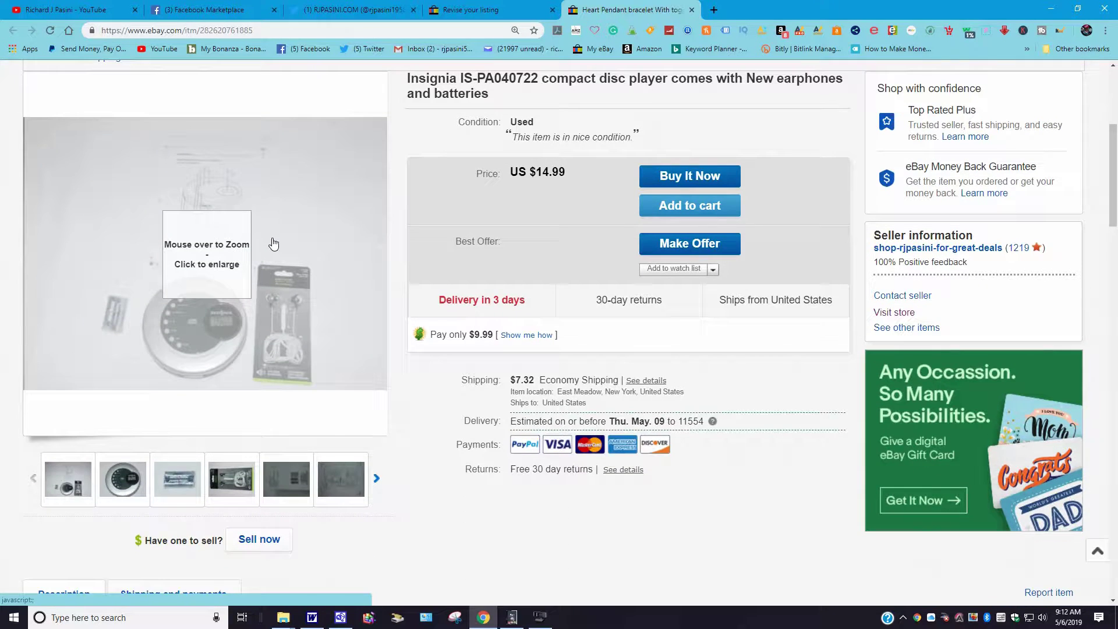
scroll(271, 144, up, 3)
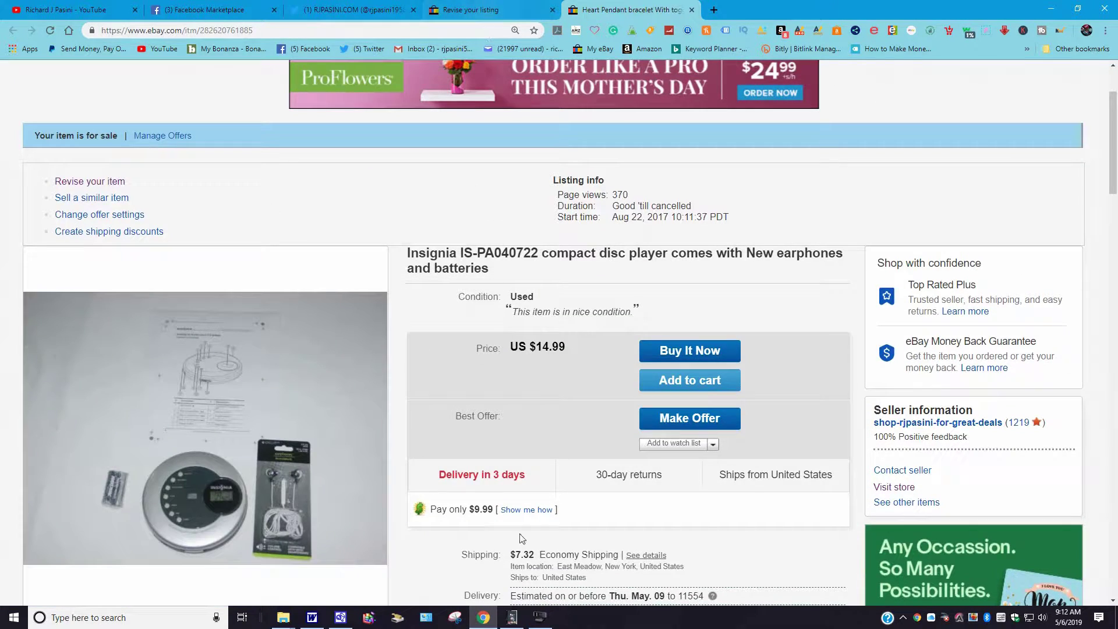
scroll(522, 538, down, 1)
Step: Finish the revision, find the Insignia IS-PA040722 compact disc player among the active listings, and open its page
click(459, 12)
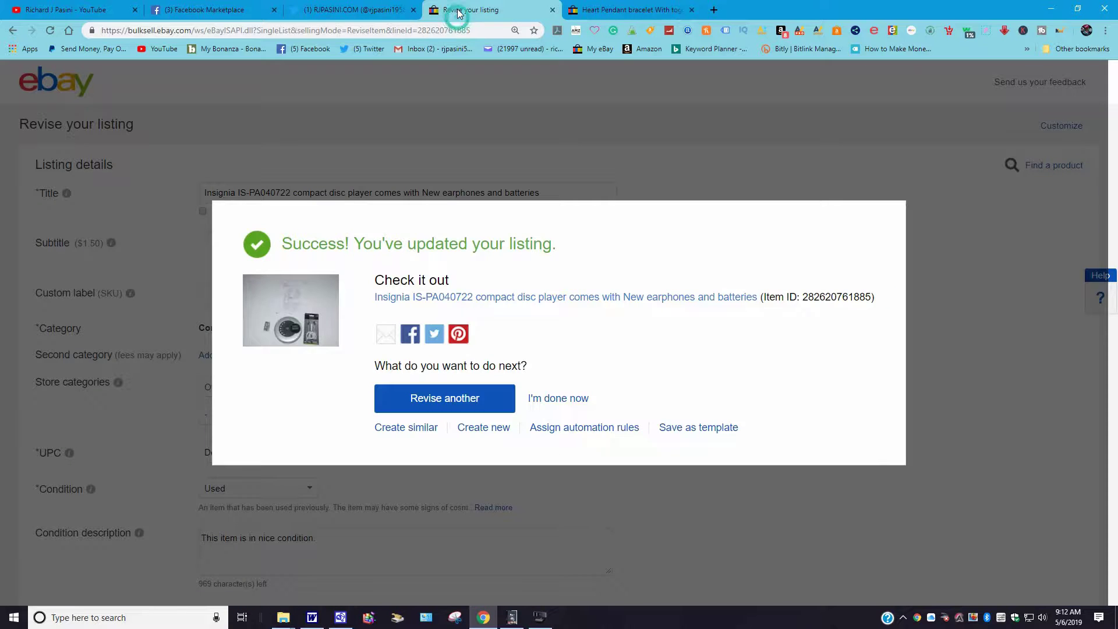
click(558, 400)
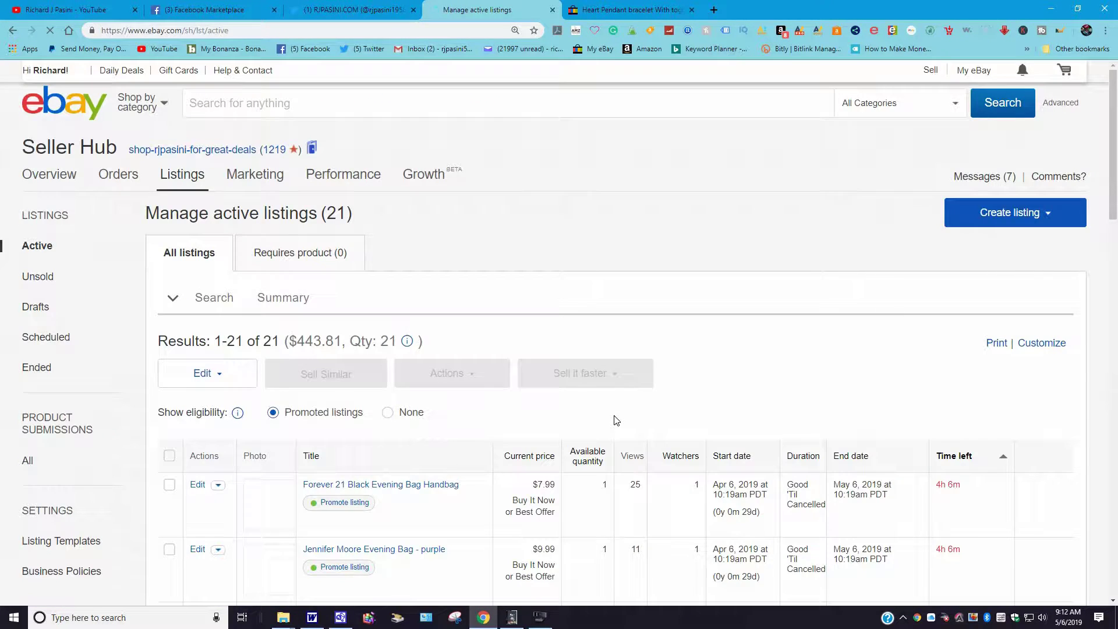
scroll(593, 189, down, 9)
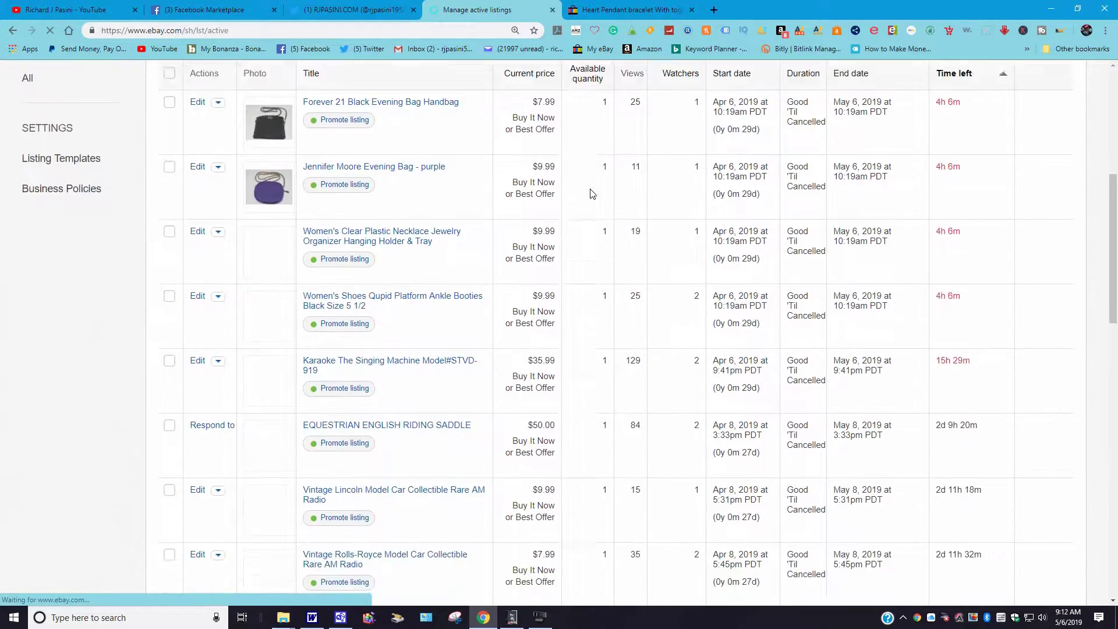
scroll(592, 193, down, 8)
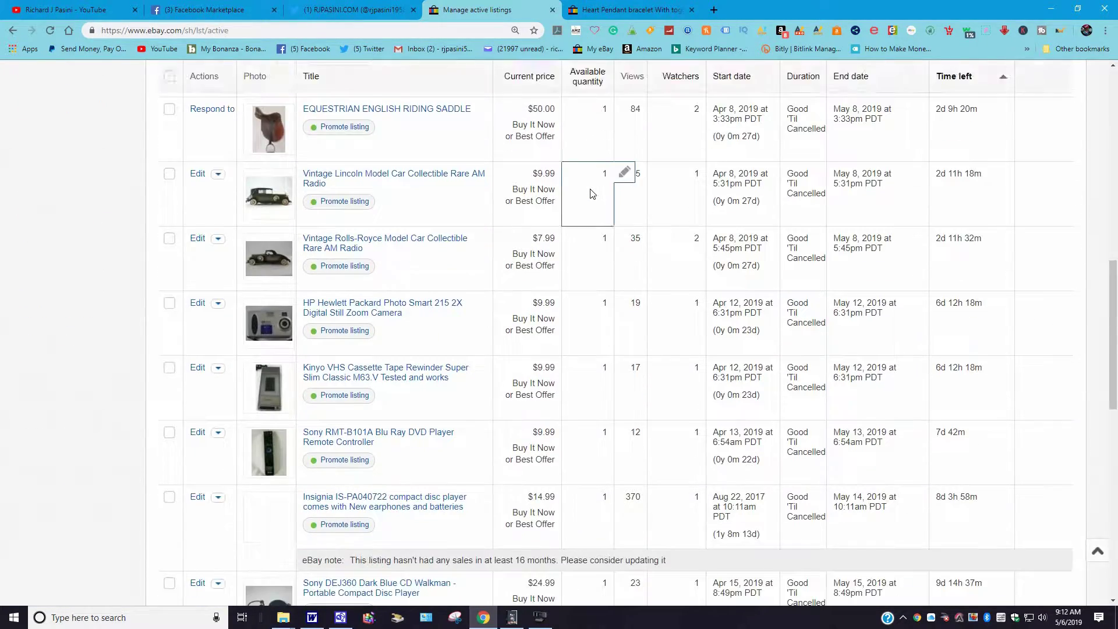
scroll(592, 193, down, 2)
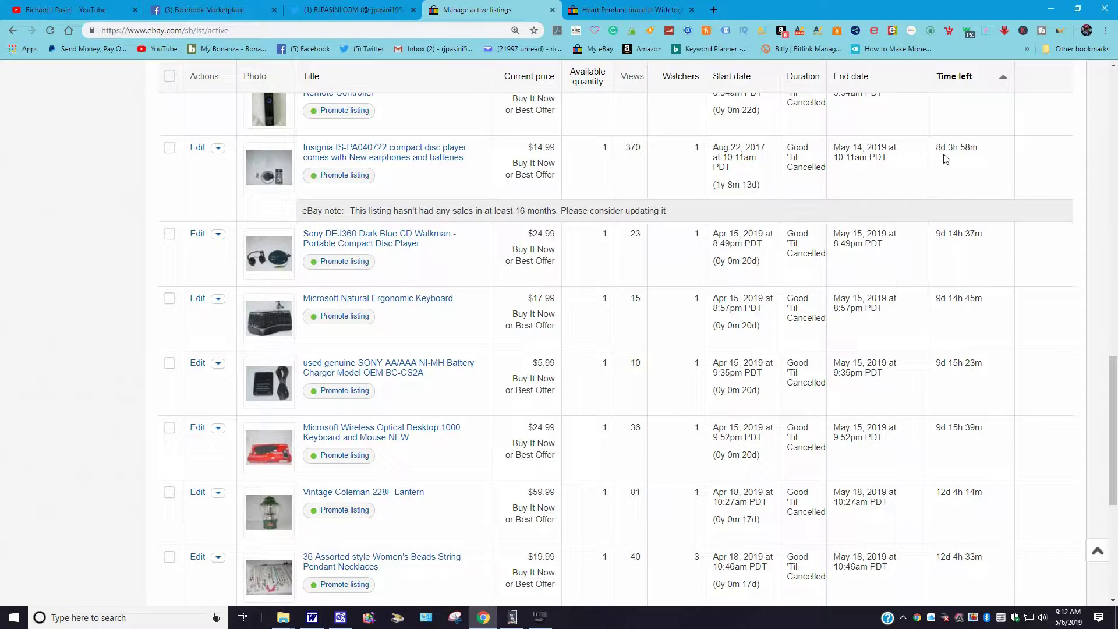
click(355, 157)
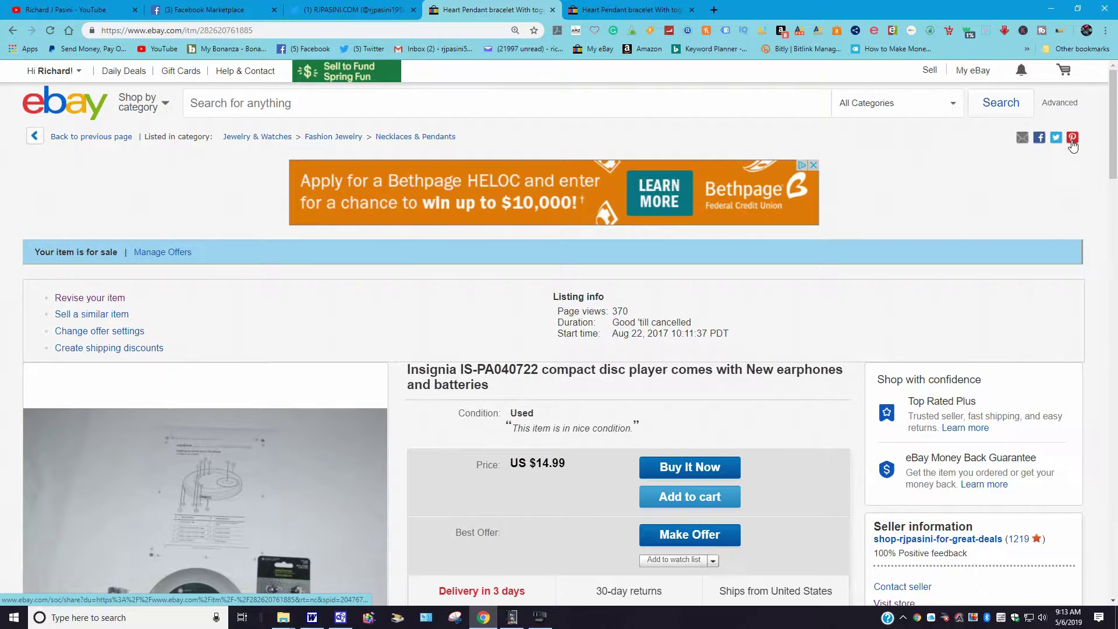
Step: Preview the listing's Facebook share without posting it, and tweet the listing link with its suggested text
click(1040, 140)
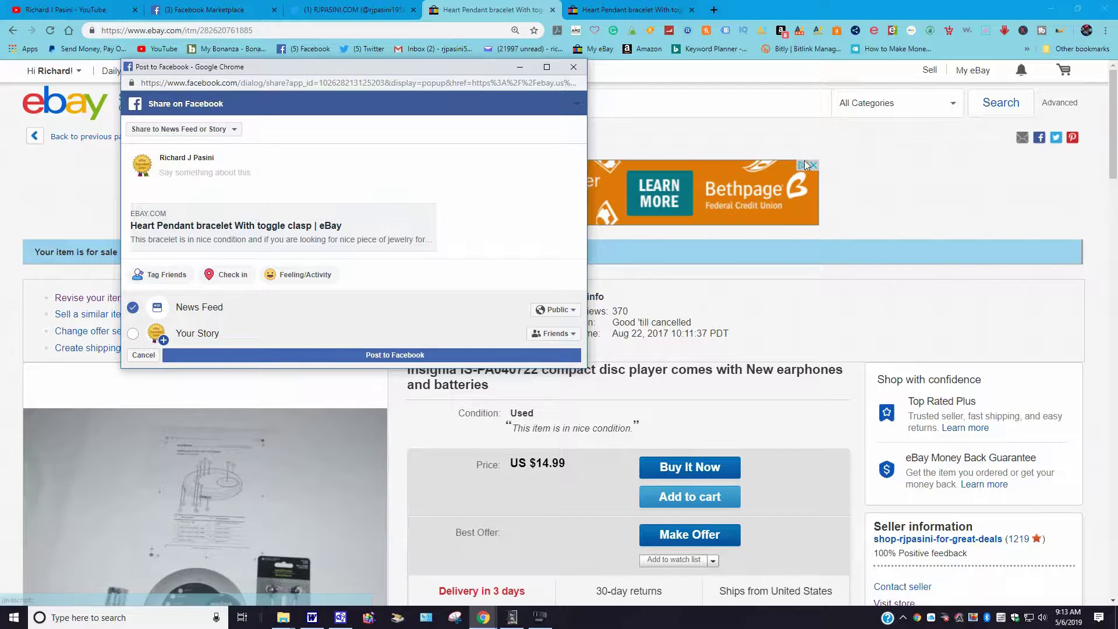
click(573, 68)
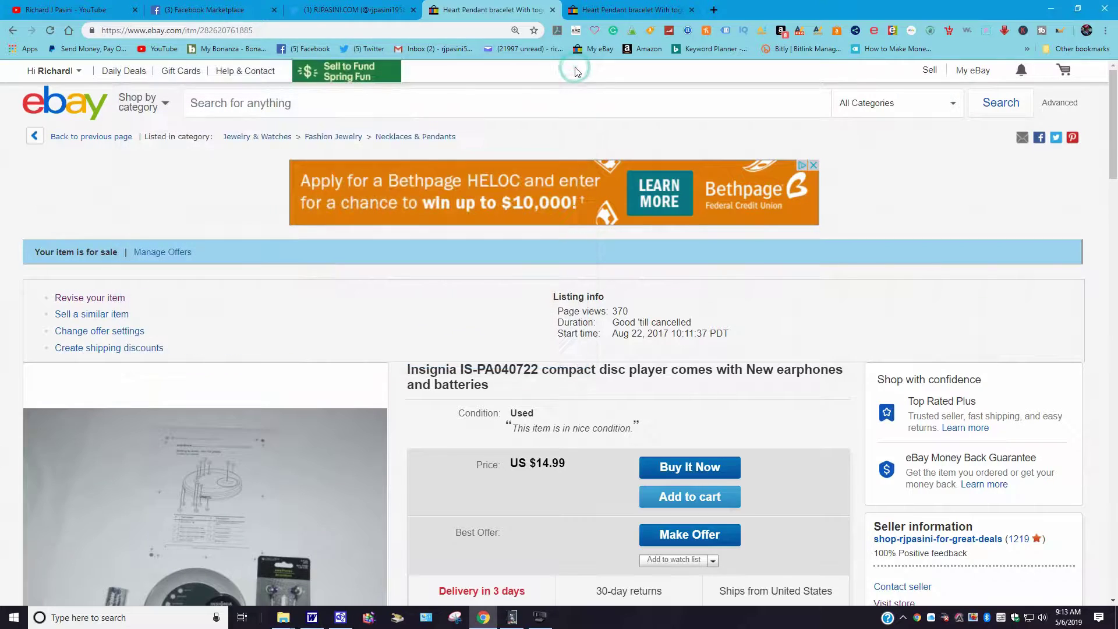
click(1055, 138)
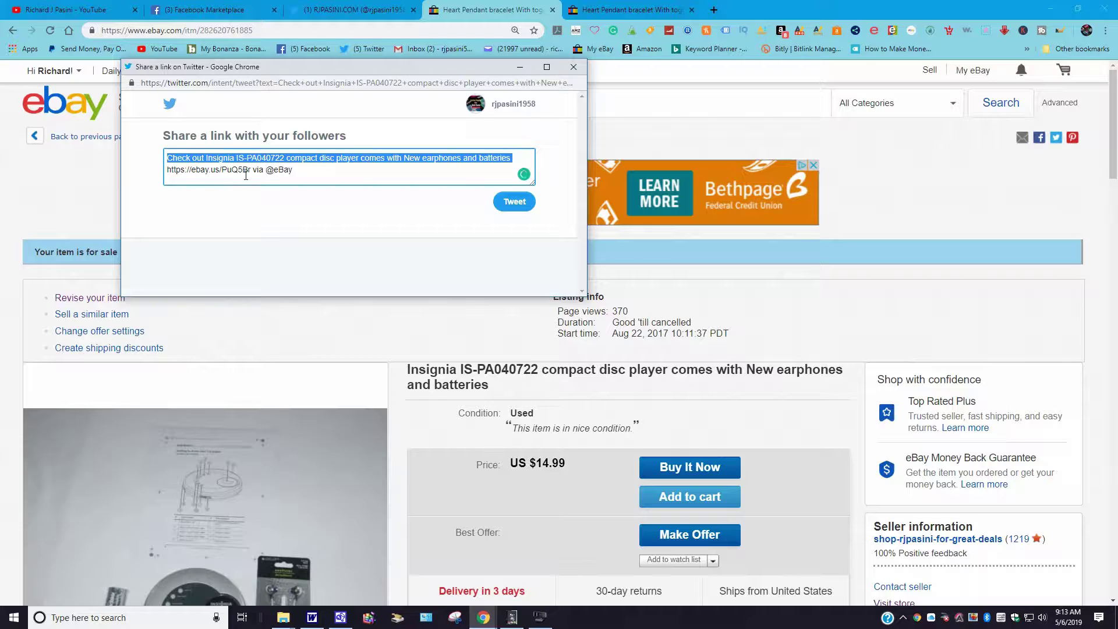
click(514, 202)
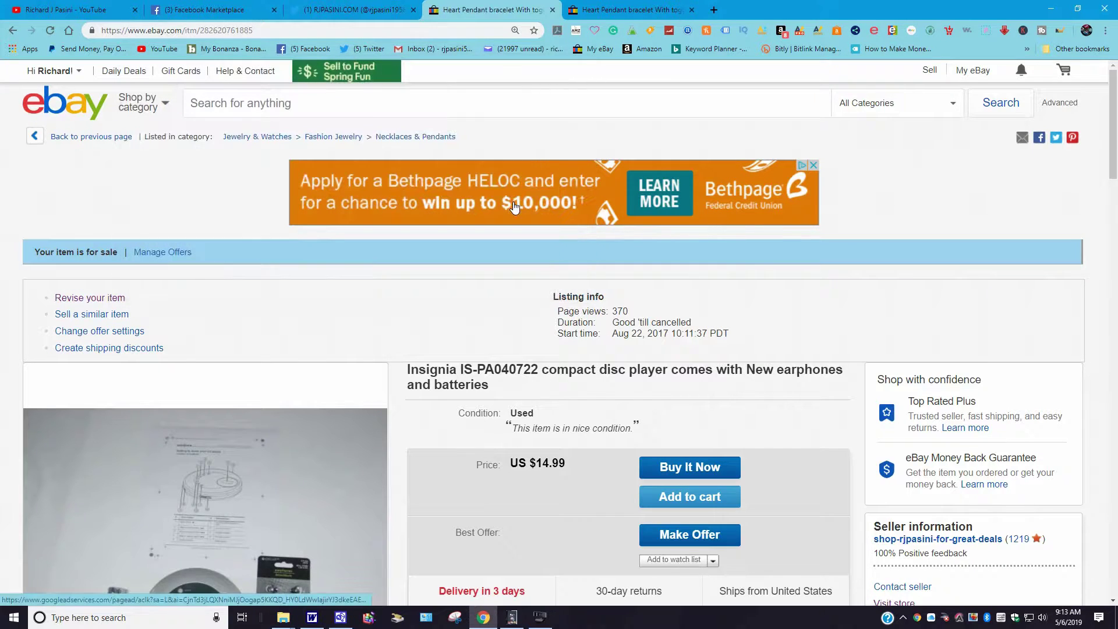
Step: Refresh the Twitter profile, examine the new tweet's preview card, and check where its link leads
click(349, 10)
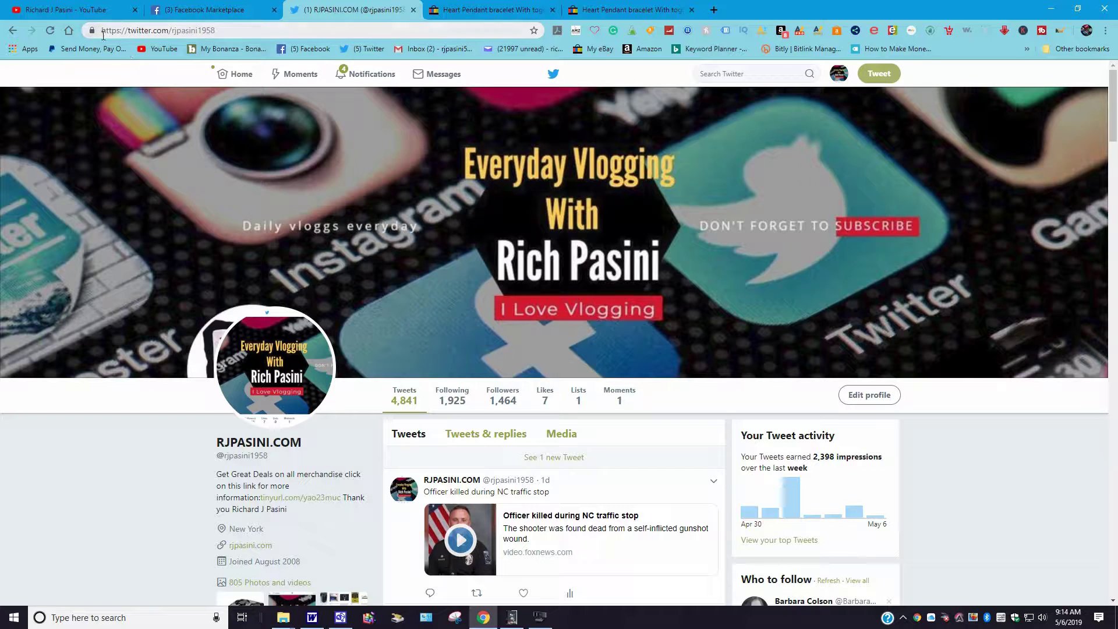
click(50, 31)
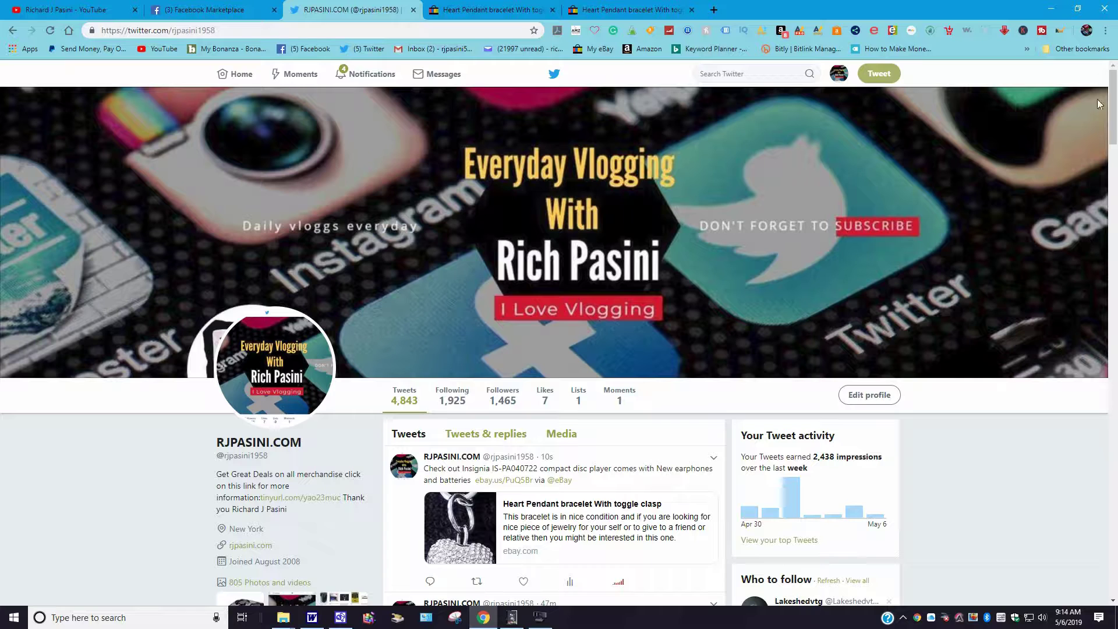
scroll(576, 278, down, 4)
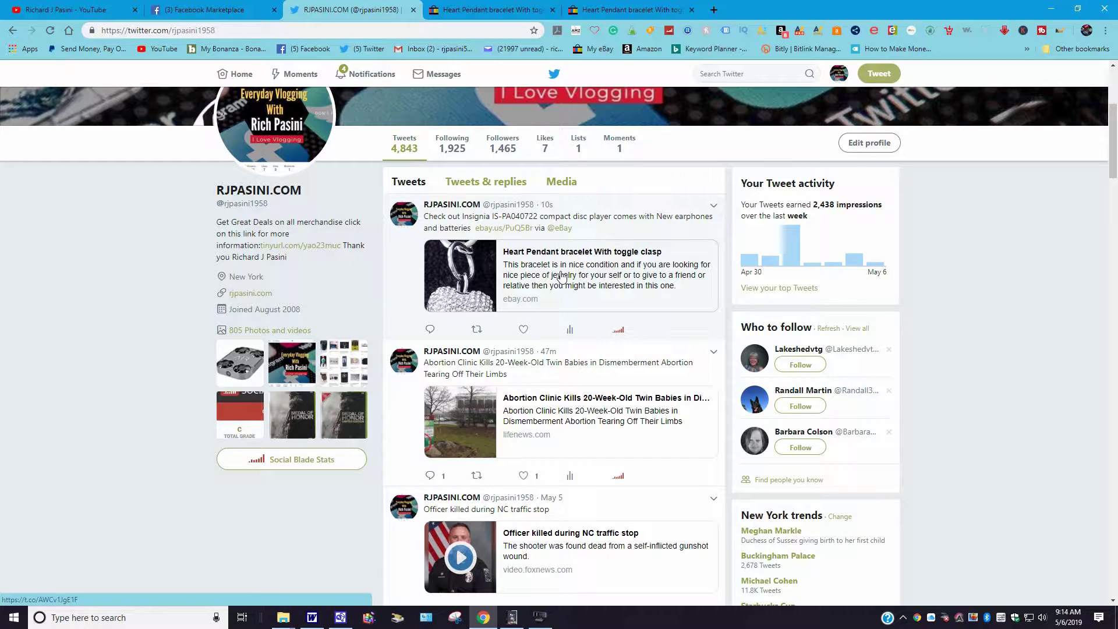
click(561, 260)
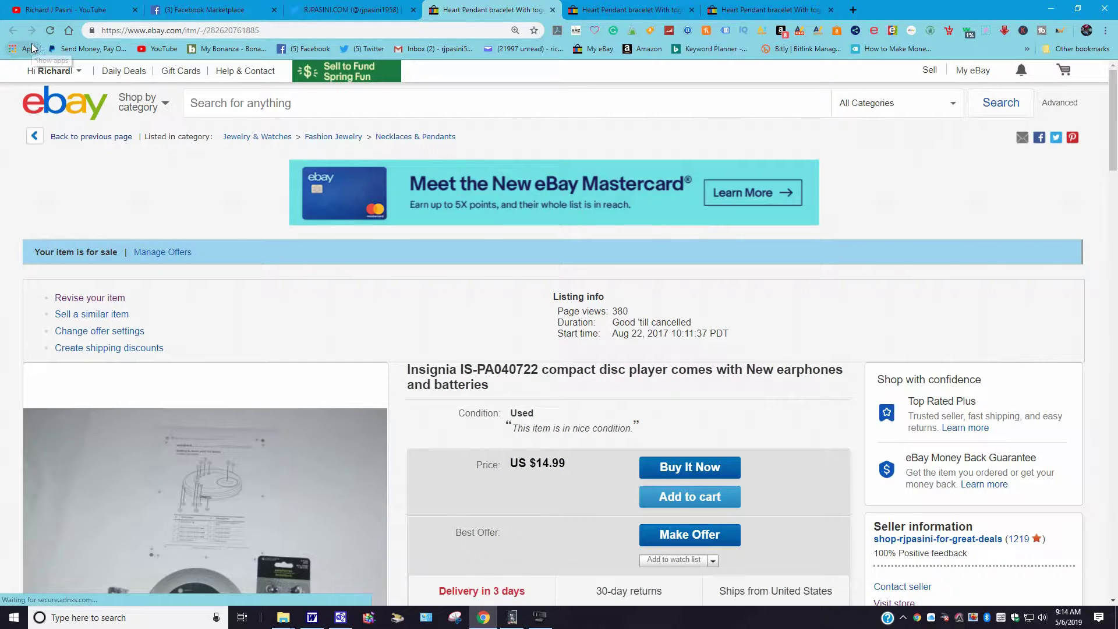
click(349, 12)
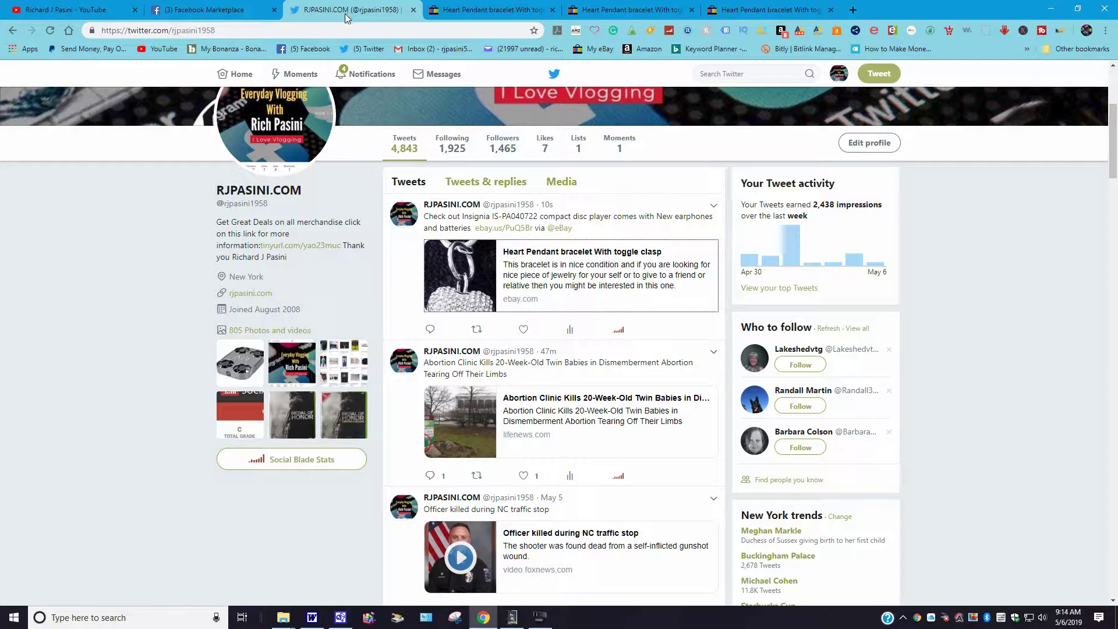
Step: Delete the tweet promoting the Insignia compact disc player
click(714, 208)
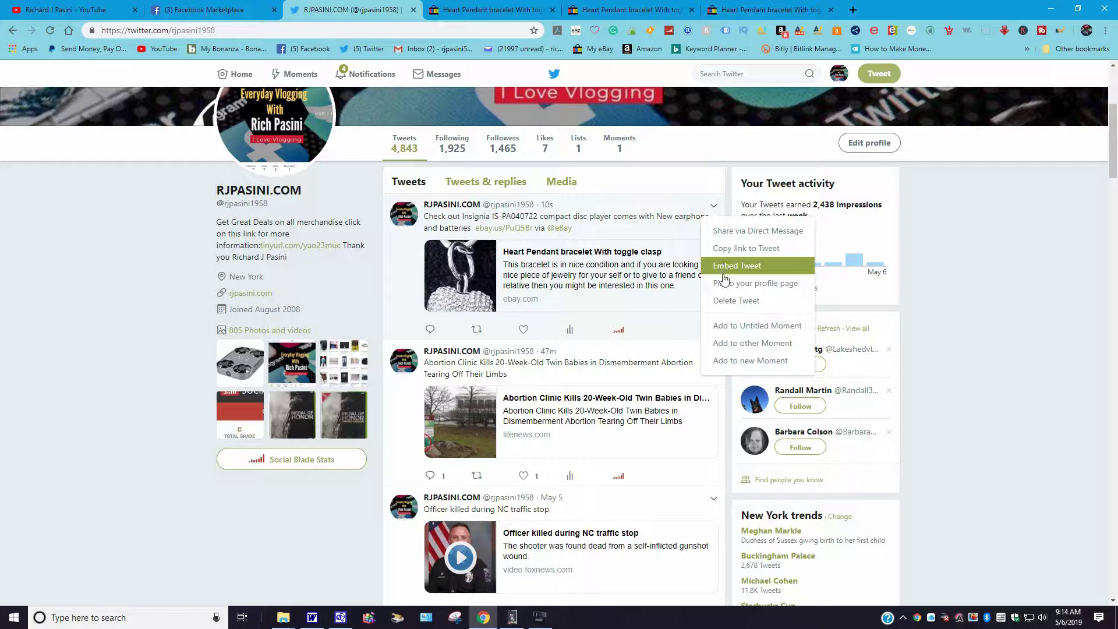
click(727, 301)
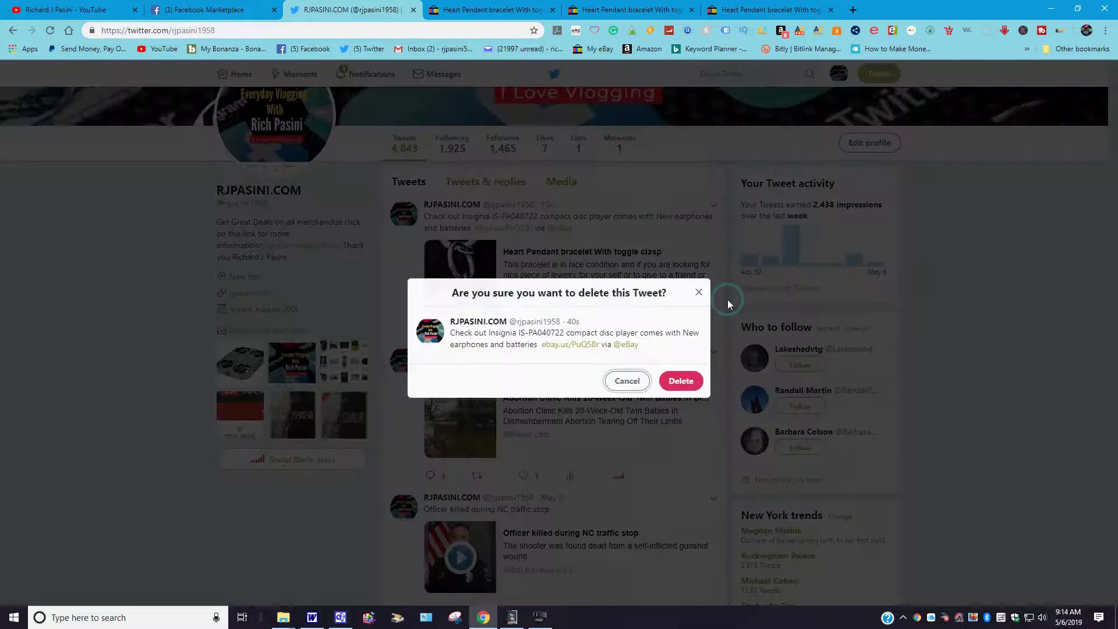
click(681, 381)
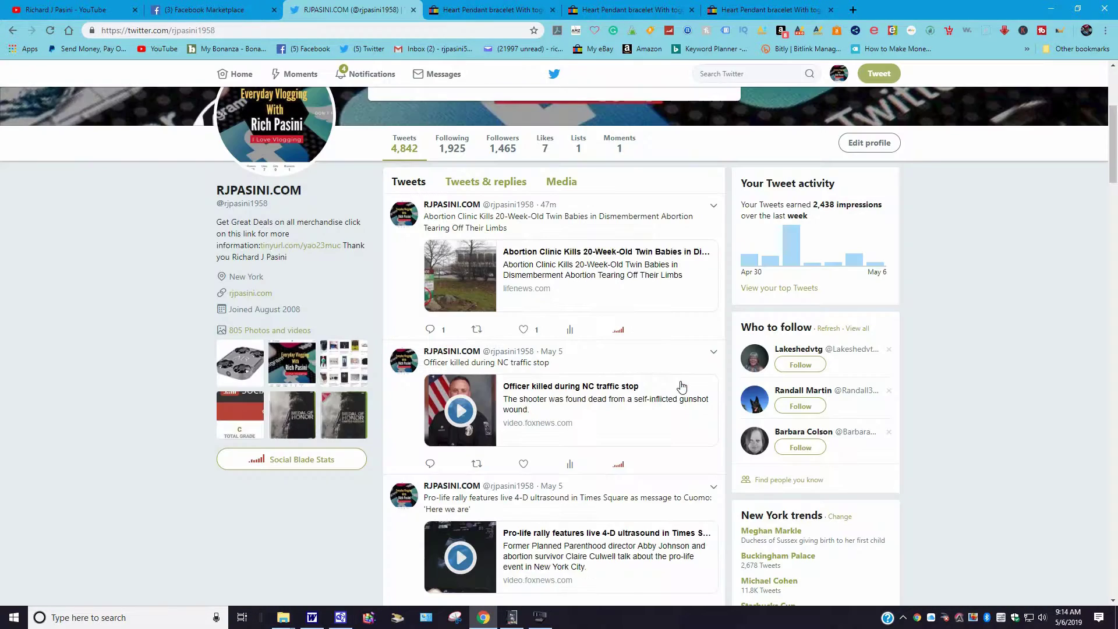
Step: Look through the Twitter profile and home feed to check the remaining tweets
scroll(668, 297, down, 5)
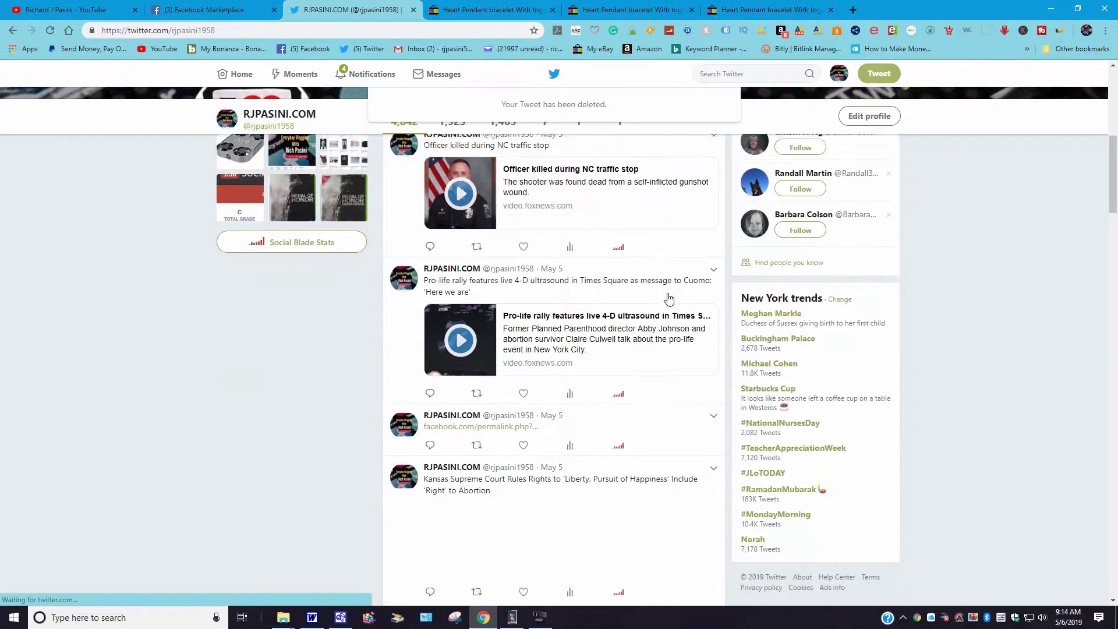
scroll(668, 296, up, 10)
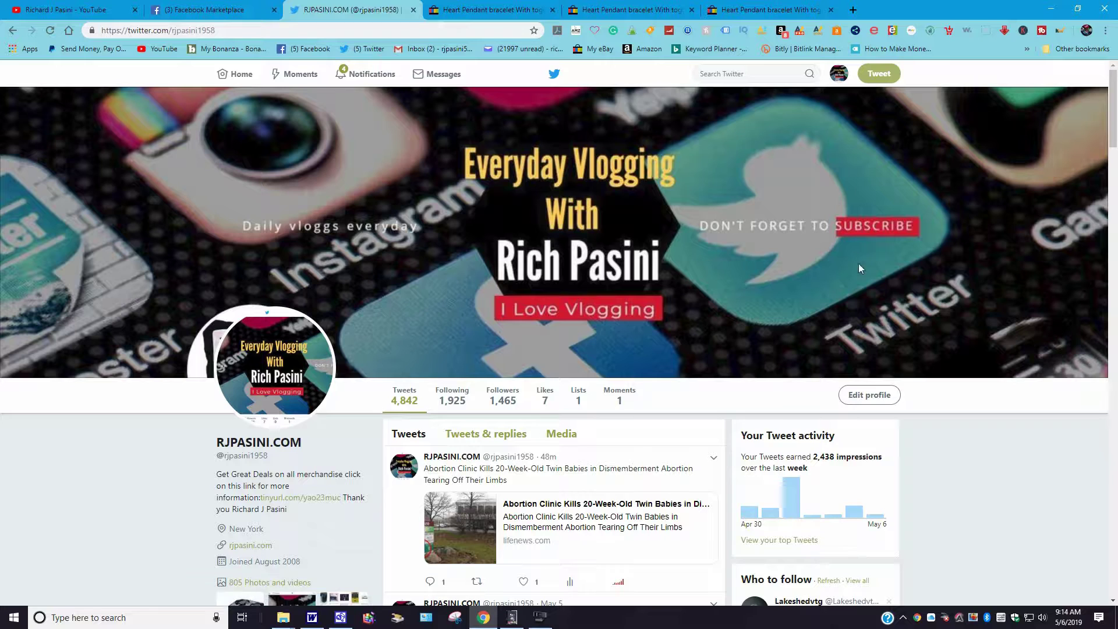
click(244, 76)
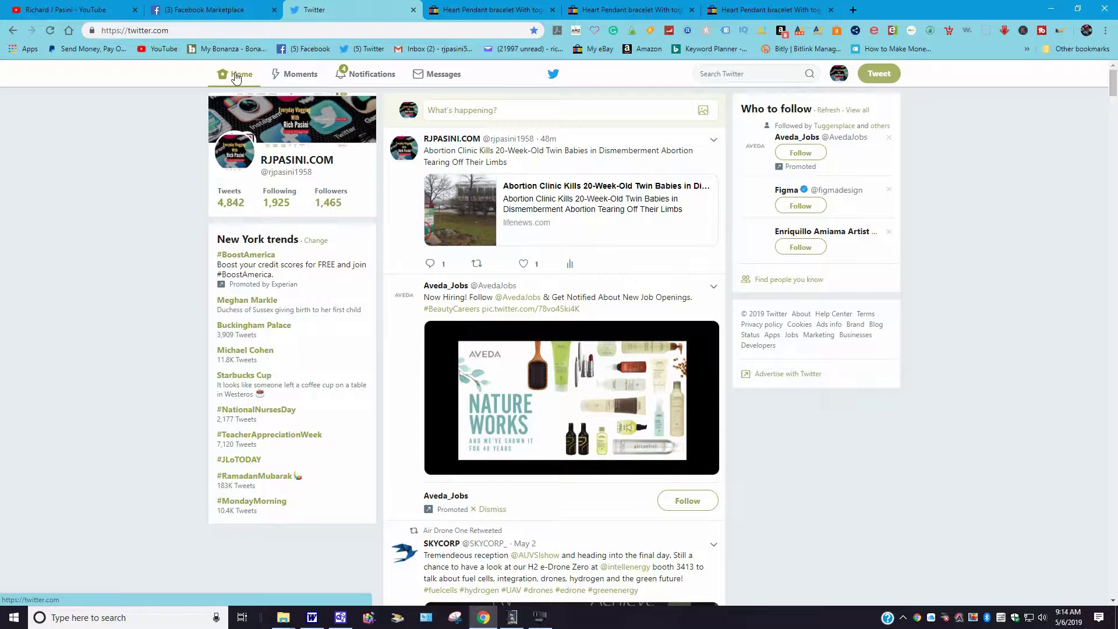
scroll(236, 77, down, 4)
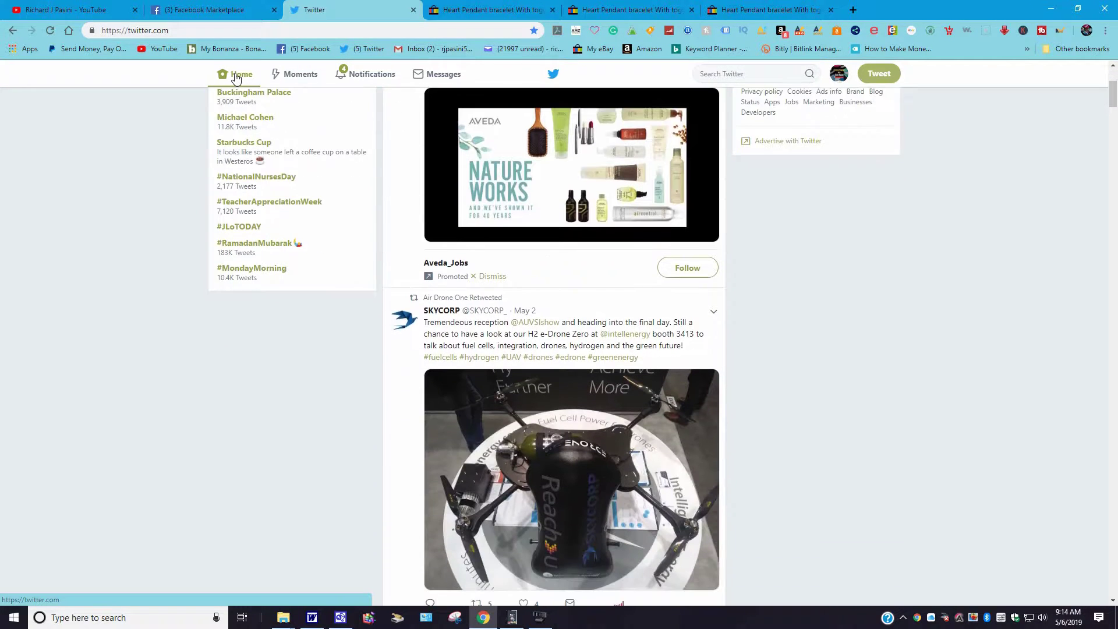
click(236, 76)
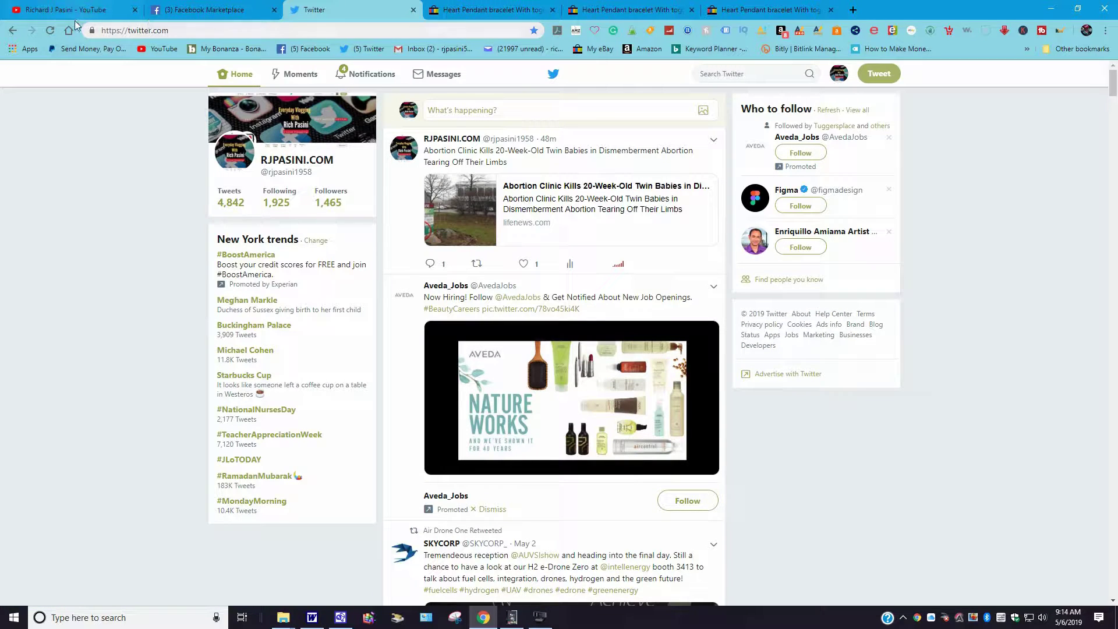
Step: Return to the eBay listing and save it to the seller's "striving for perfection!" Pinterest board
click(489, 10)
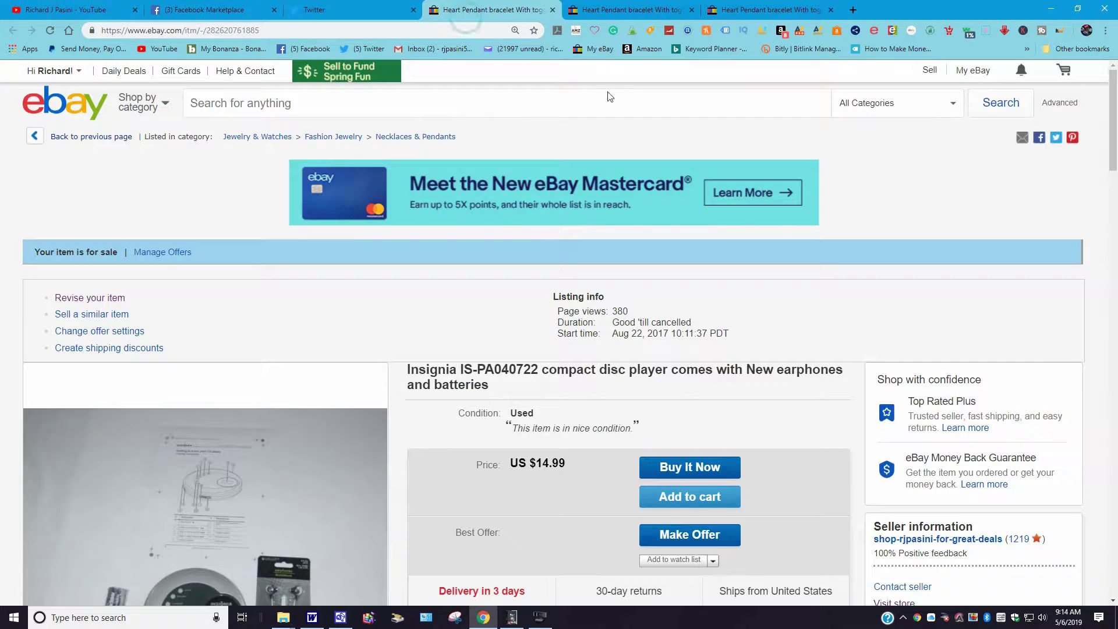
click(1073, 138)
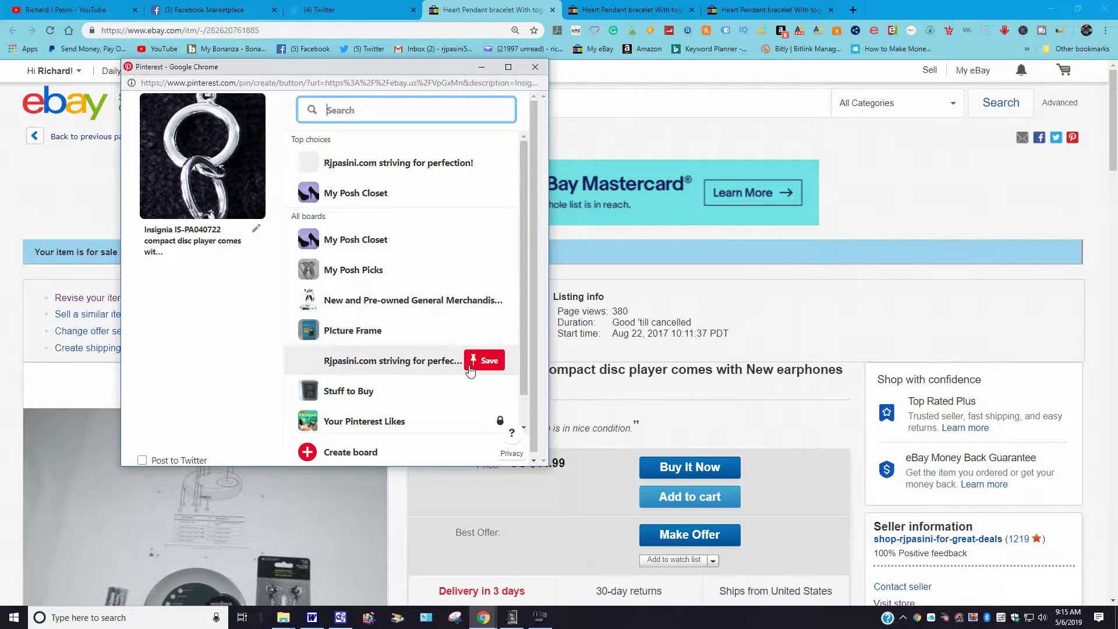
click(484, 364)
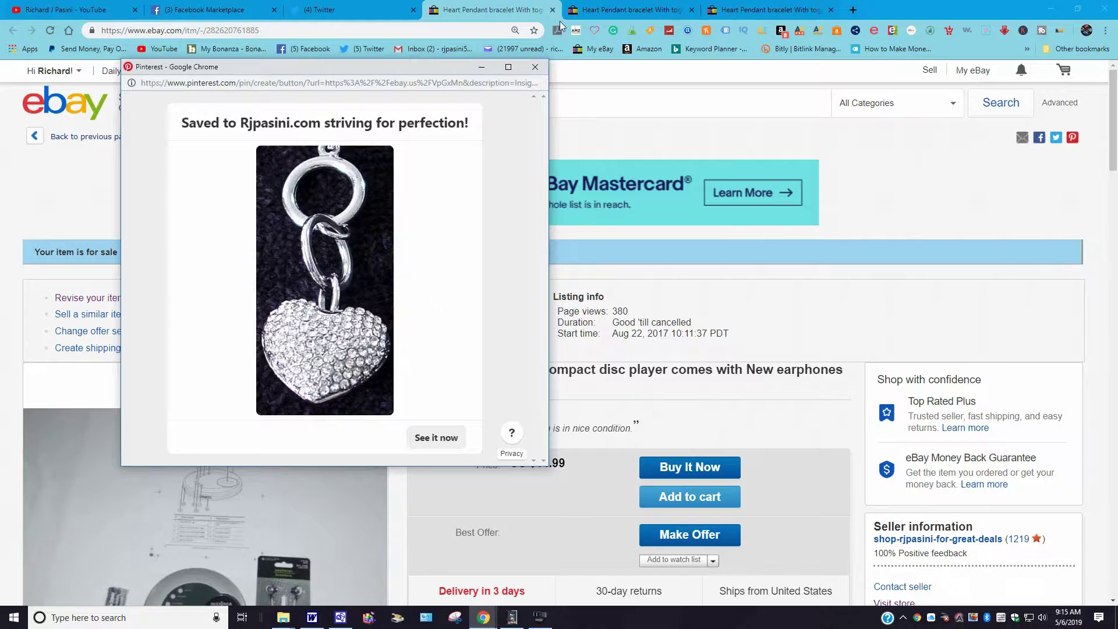
click(534, 67)
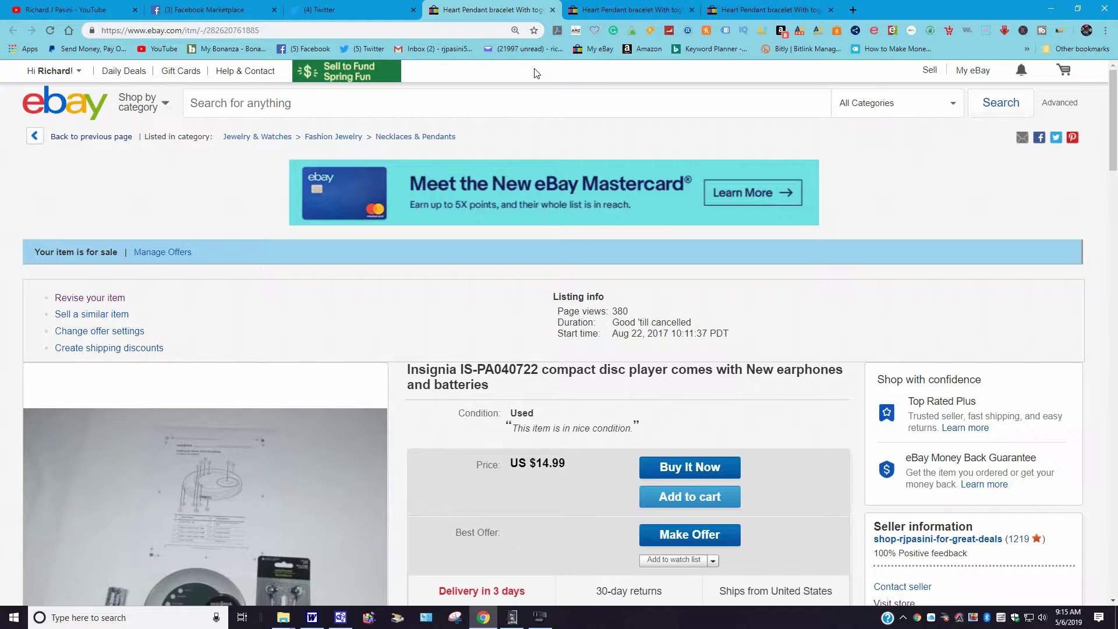
Step: Switch to Facebook Marketplace and mark the EQUESTRIAN ENGLISH RIDING SADDLE as sold, answering that it was sold on Facebook
click(190, 11)
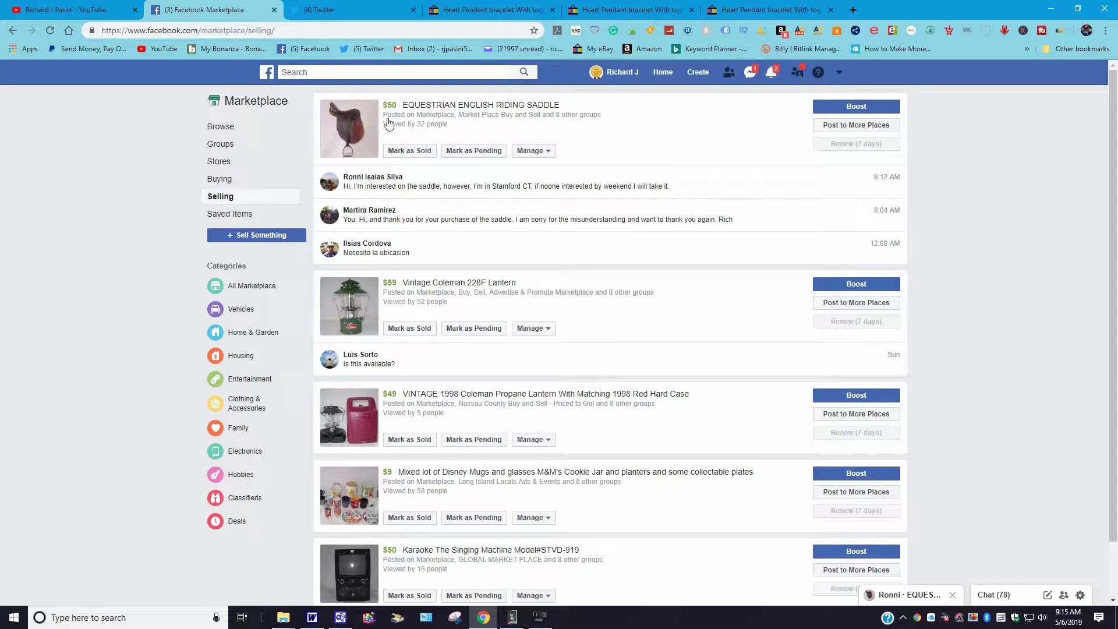
click(410, 151)
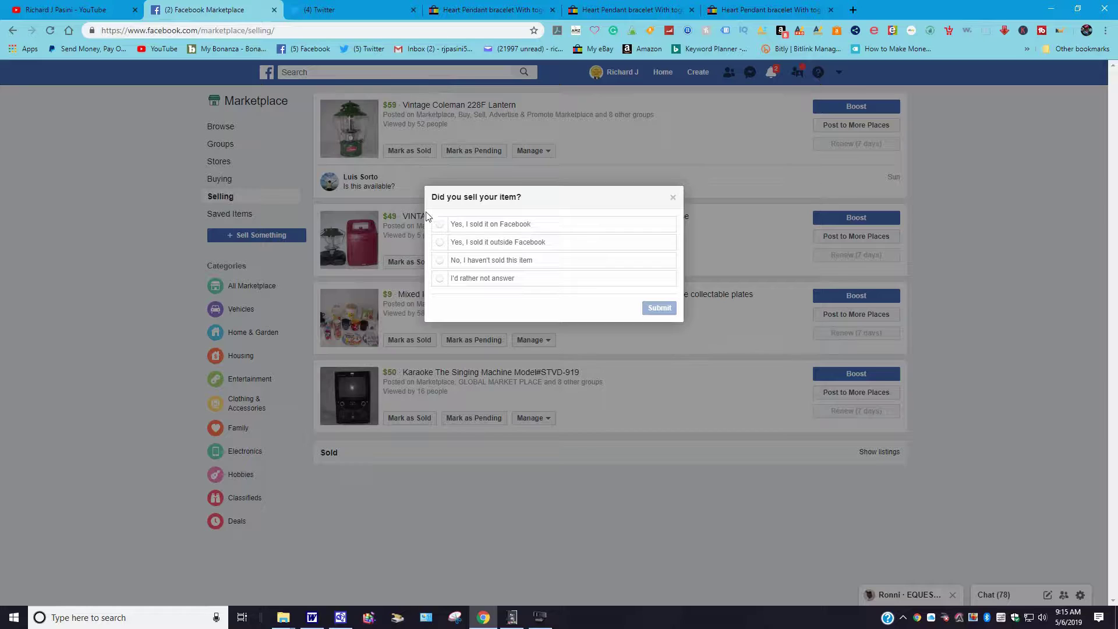
click(439, 226)
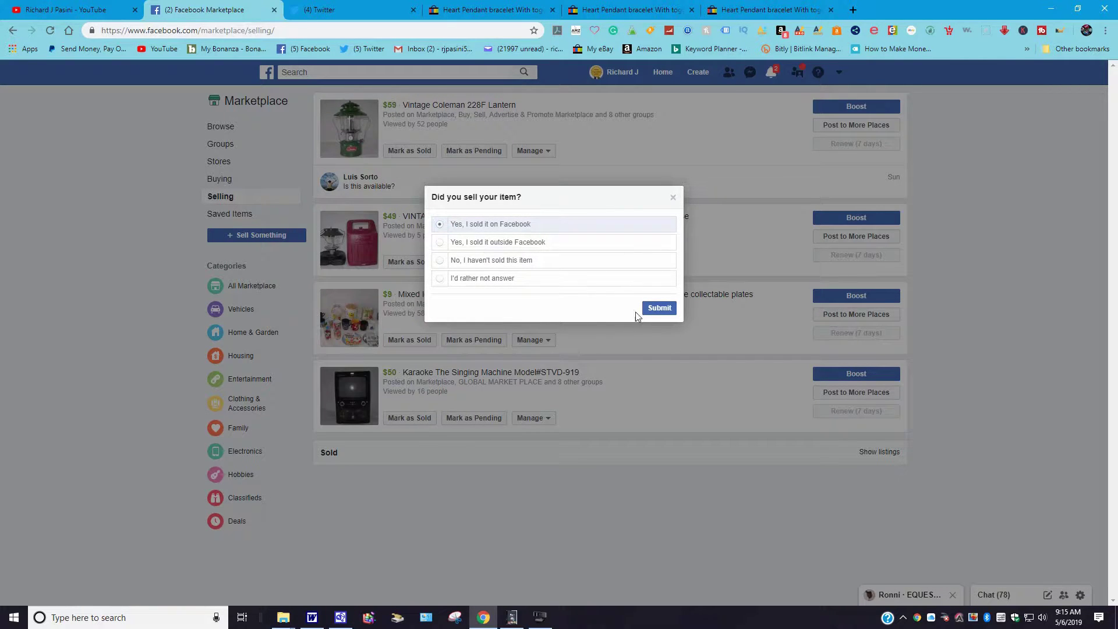
click(653, 311)
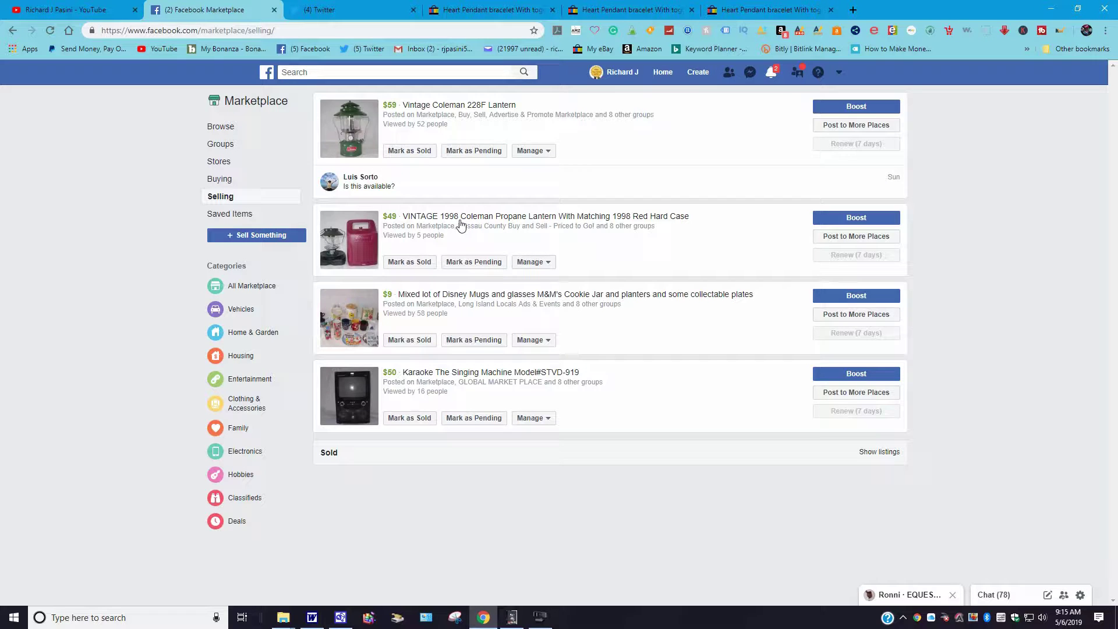